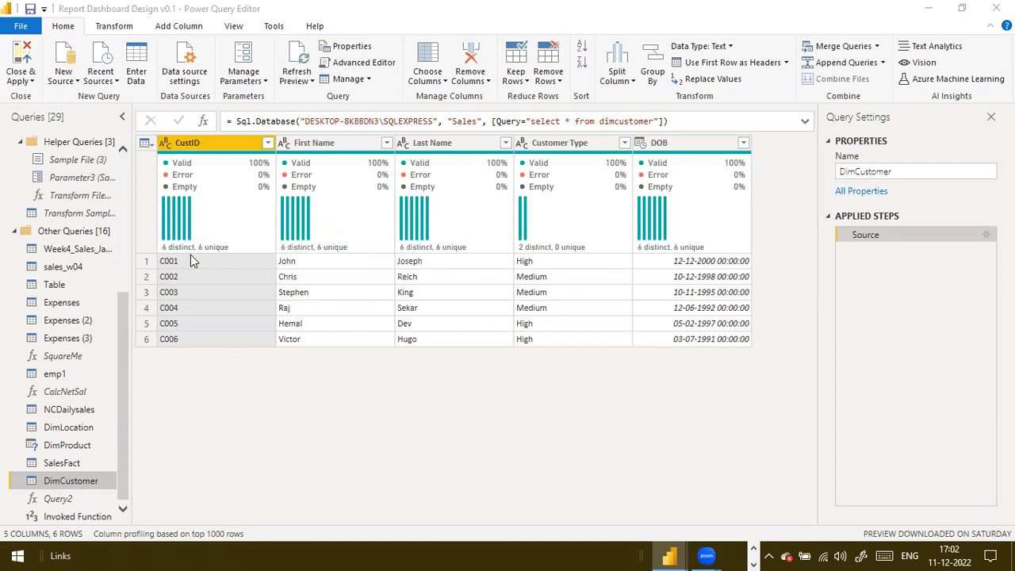
Step: Change the data type of the DOB column in the DimCustomer query to Date
click(178, 27)
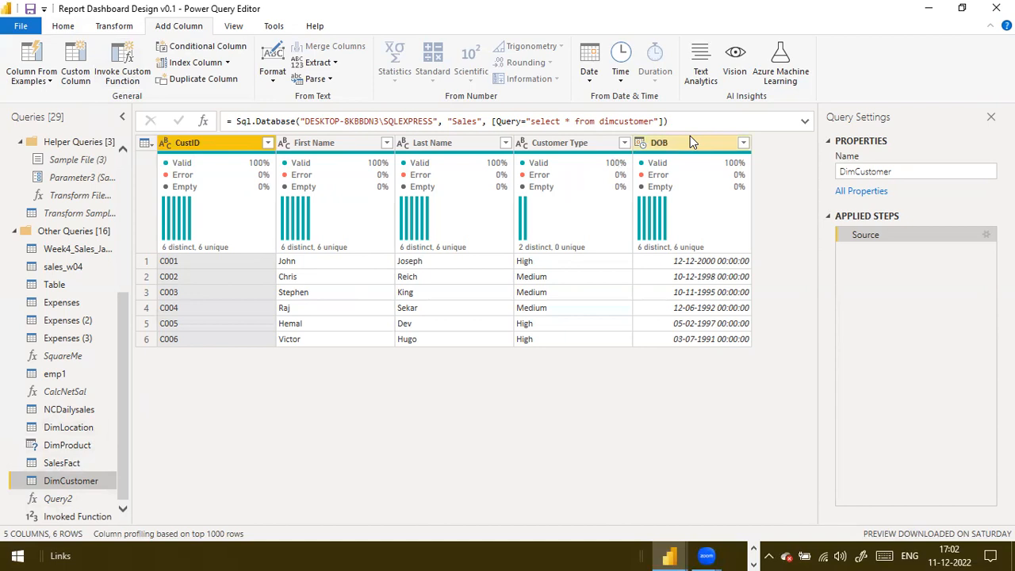
click(73, 376)
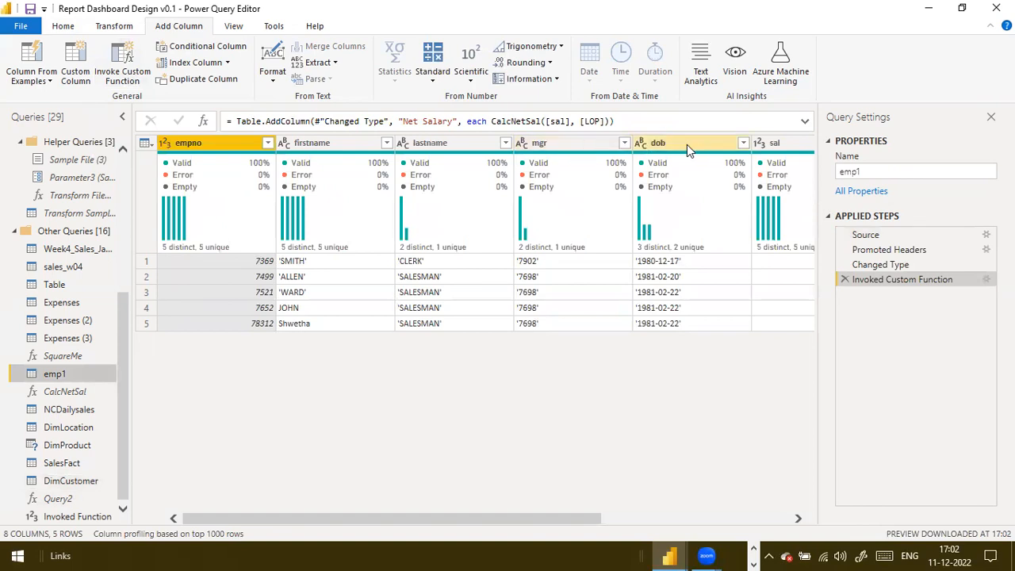
click(58, 482)
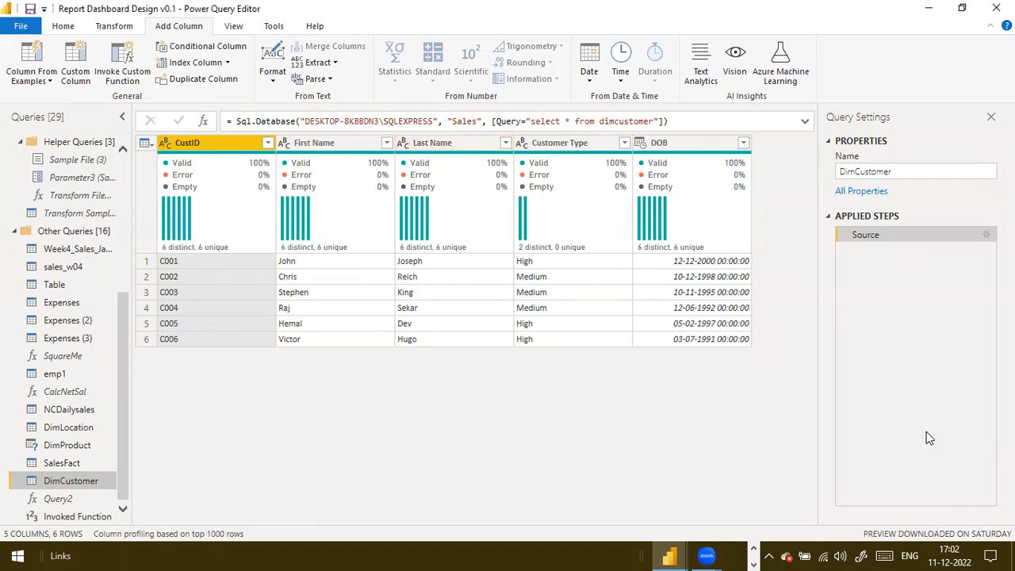
mouse_move(693, 181)
click(702, 145)
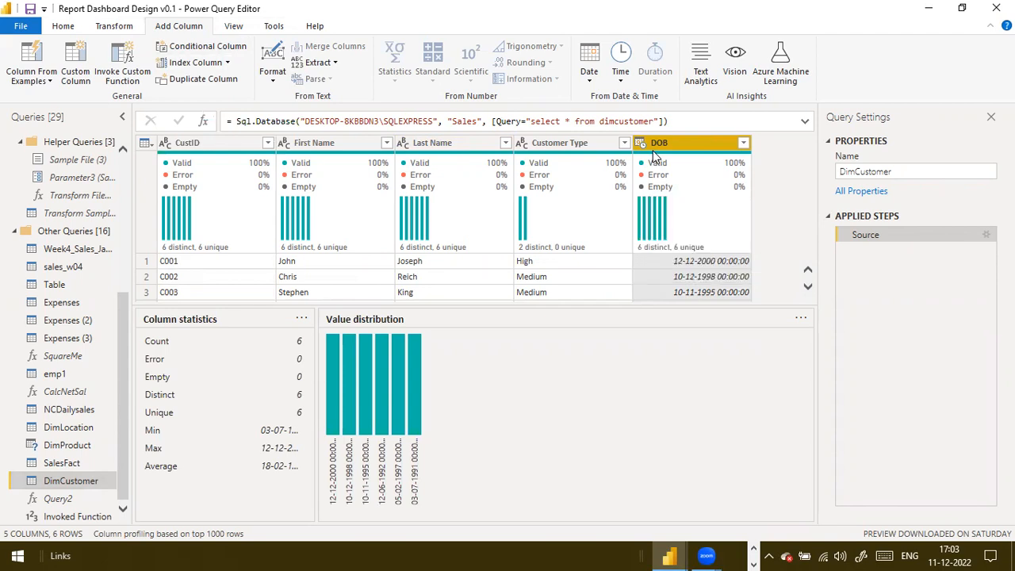
click(640, 143)
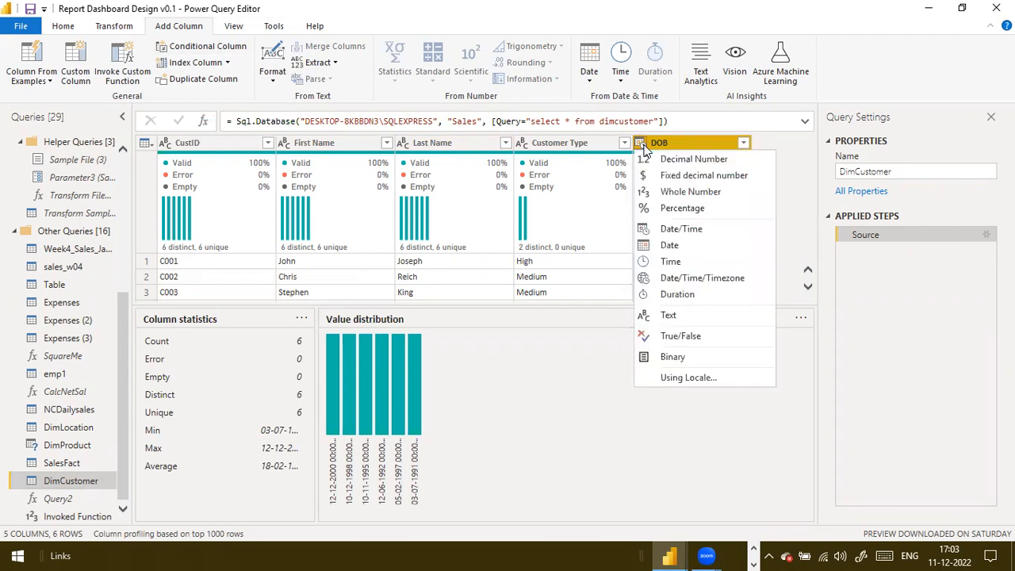
click(670, 245)
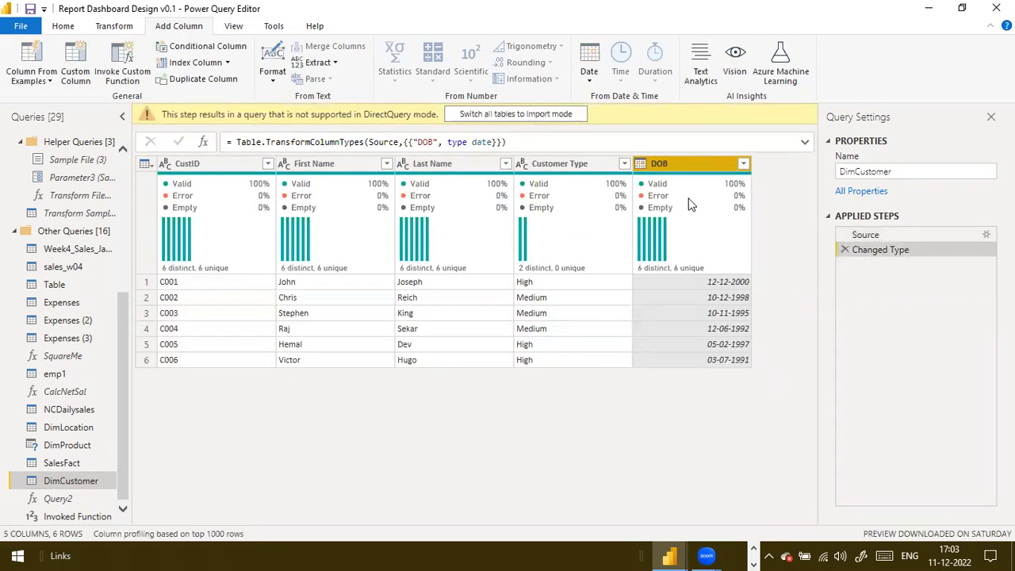
Step: Try to replace "-" with "/" in the values of the DOB column
right_click(682, 167)
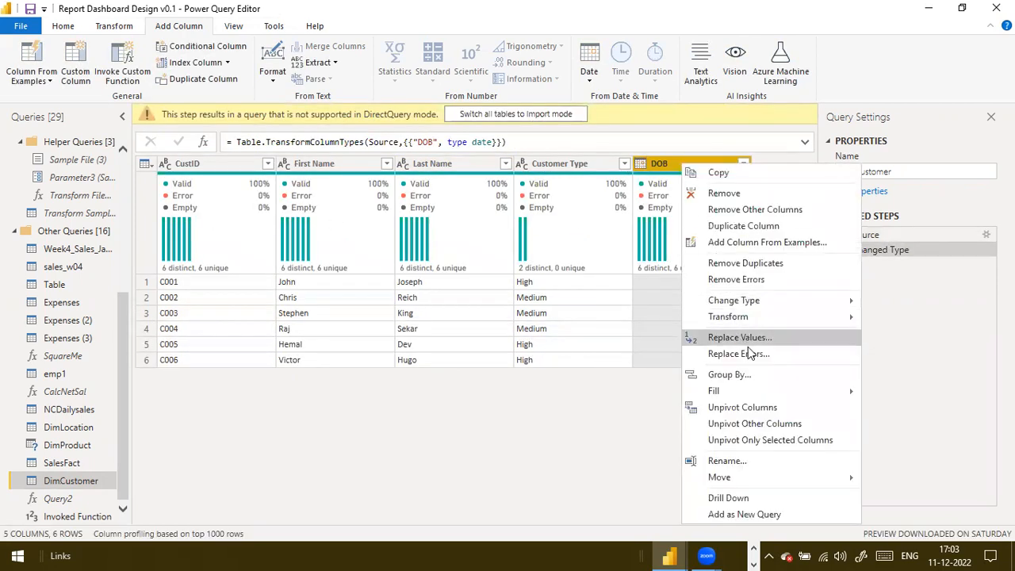
click(777, 341)
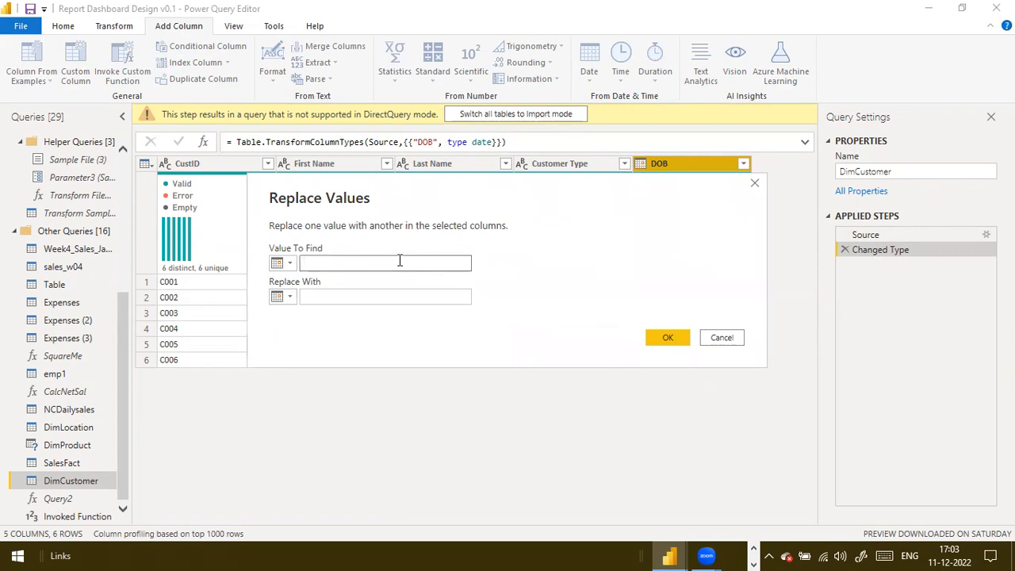
text(-)
click(361, 292)
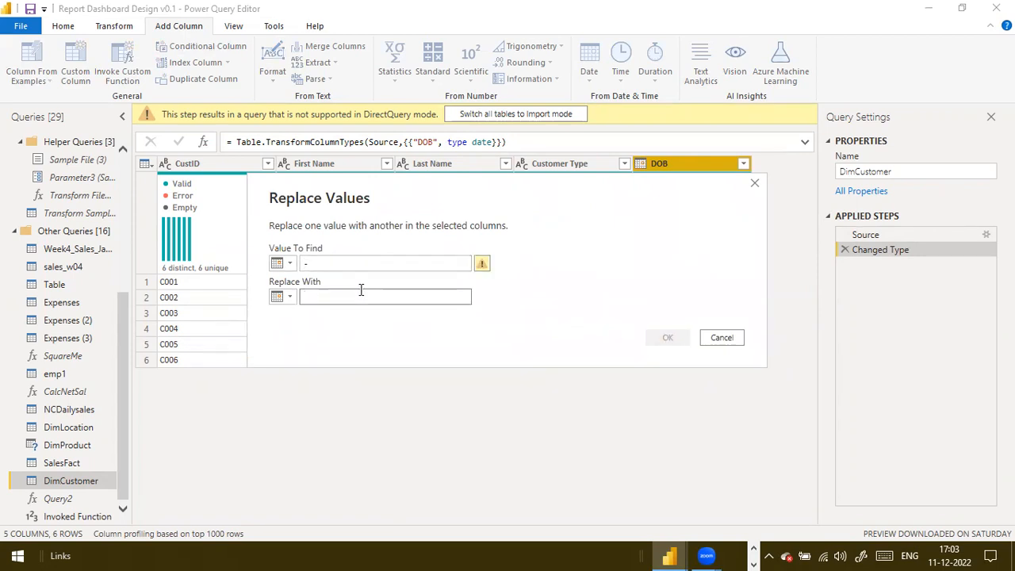
text(/)
click(425, 267)
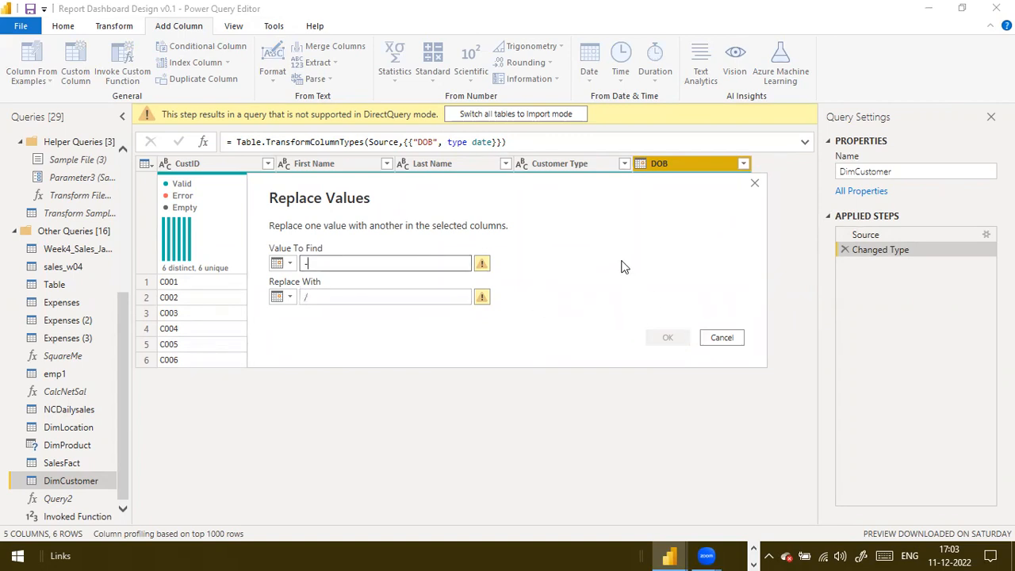
click(722, 336)
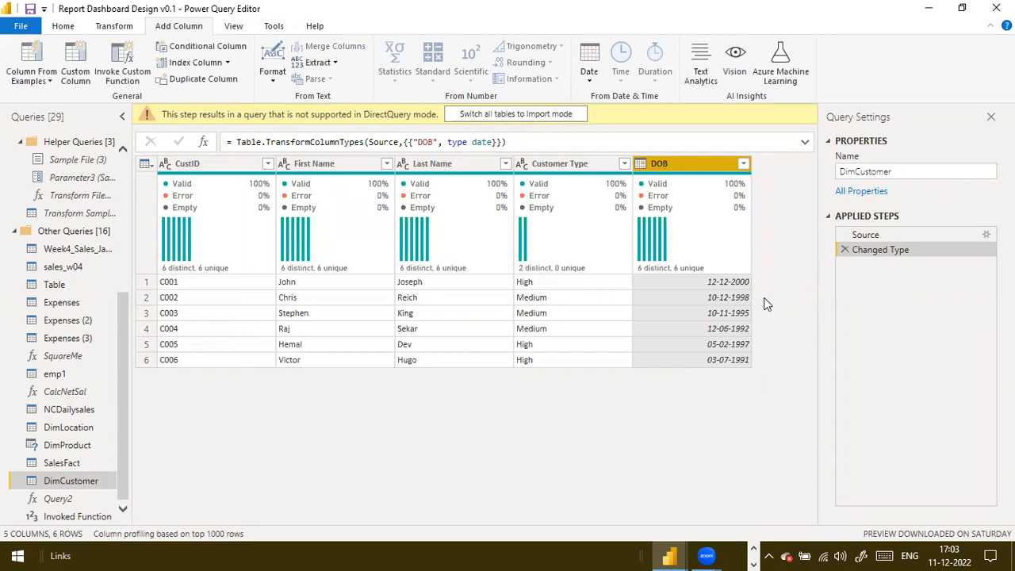
Step: Retry the DOB value replacement, first entering "/" to find and "-" as replacement, and finally "-" to find and "/" as replacement
right_click(685, 169)
click(794, 334)
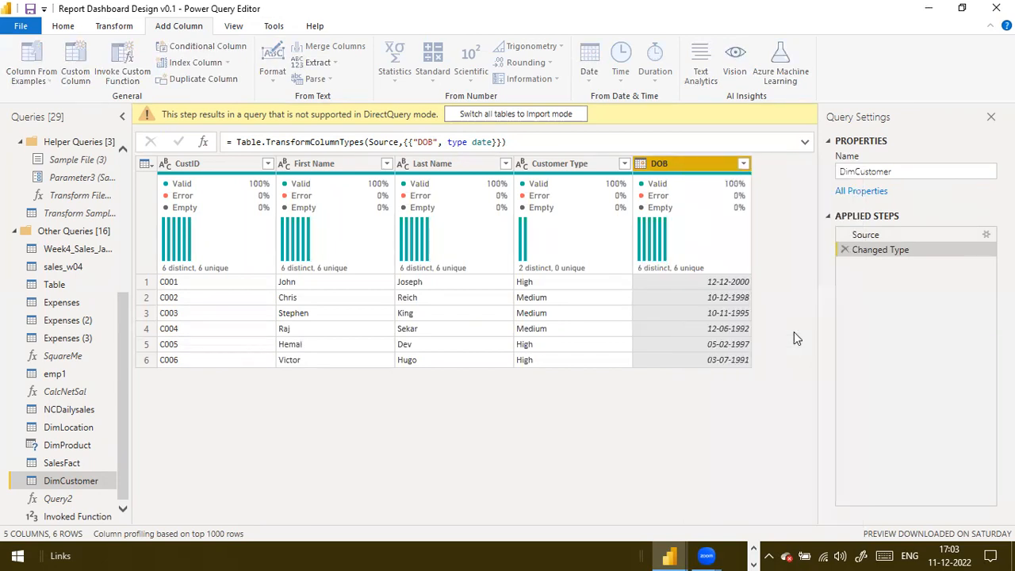
text(/)
key(Tab)
text(-)
click(417, 255)
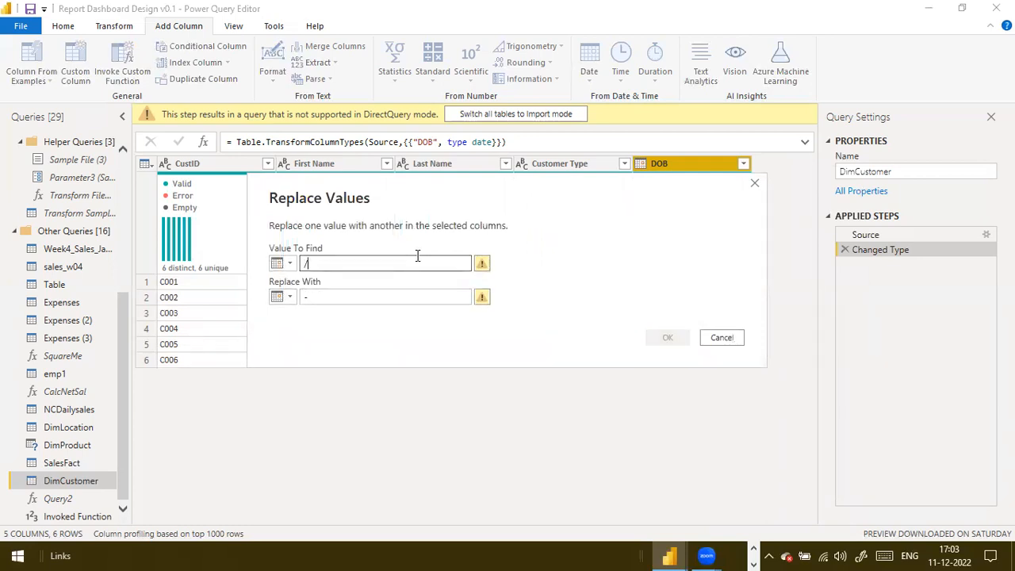
key(BackSpace)
text(\)
key(BackSpace)
key(BackSpace)
text(-)
key(Tab)
key(Tab)
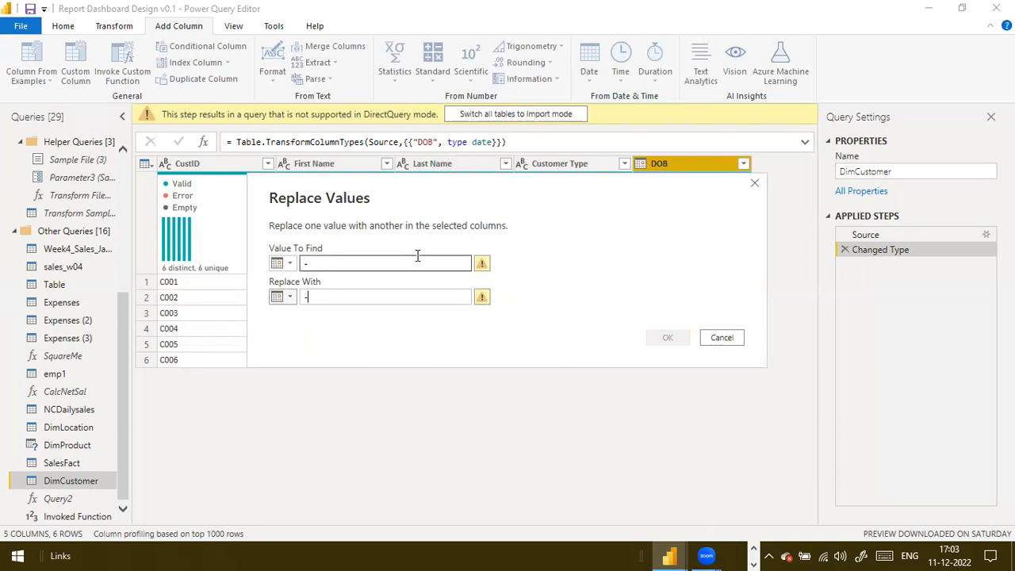
text(/)
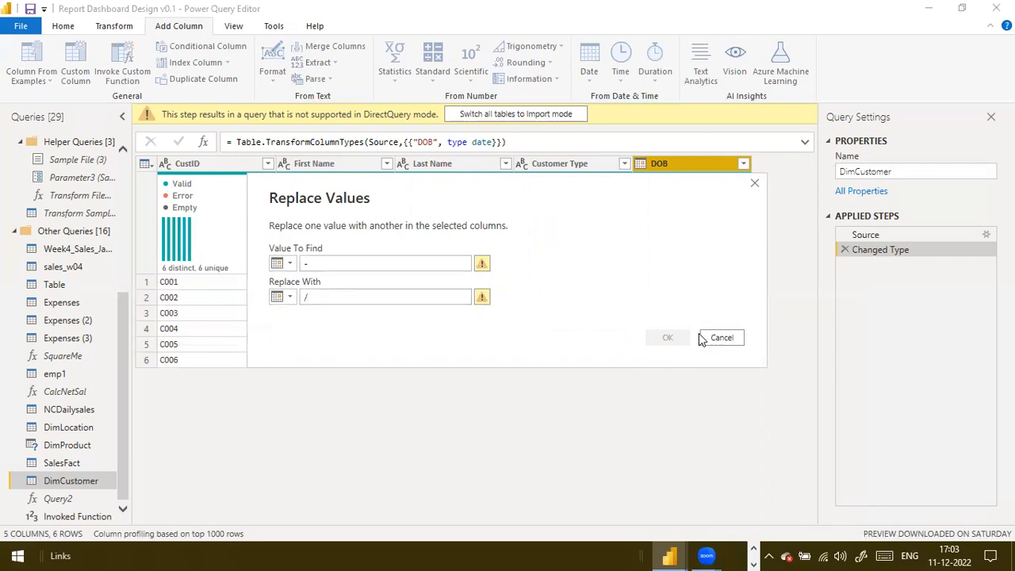
click(722, 338)
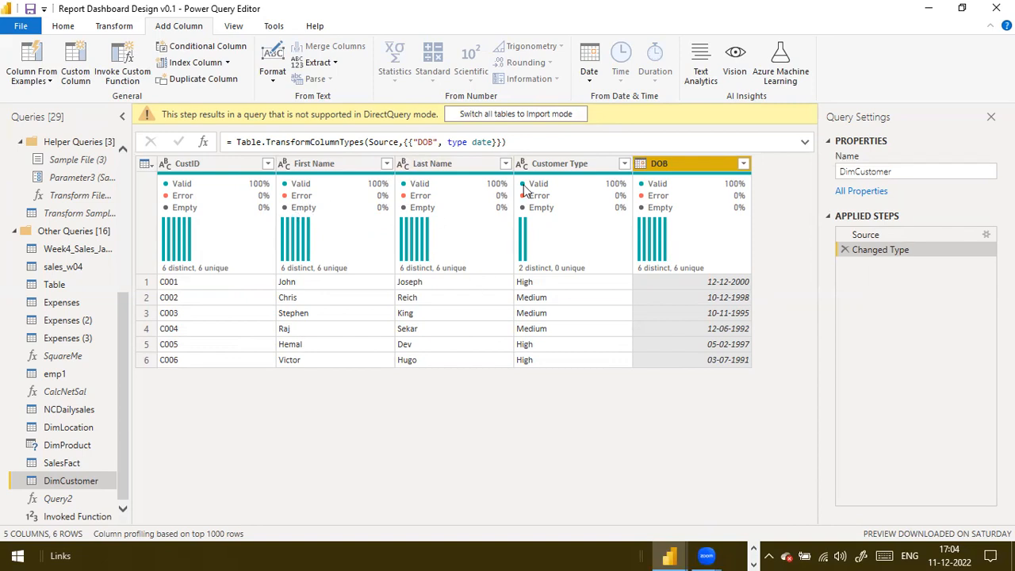
Step: Switch all tables to Import mode and dismiss the pending changes dialog
mouse_move(523, 191)
click(569, 113)
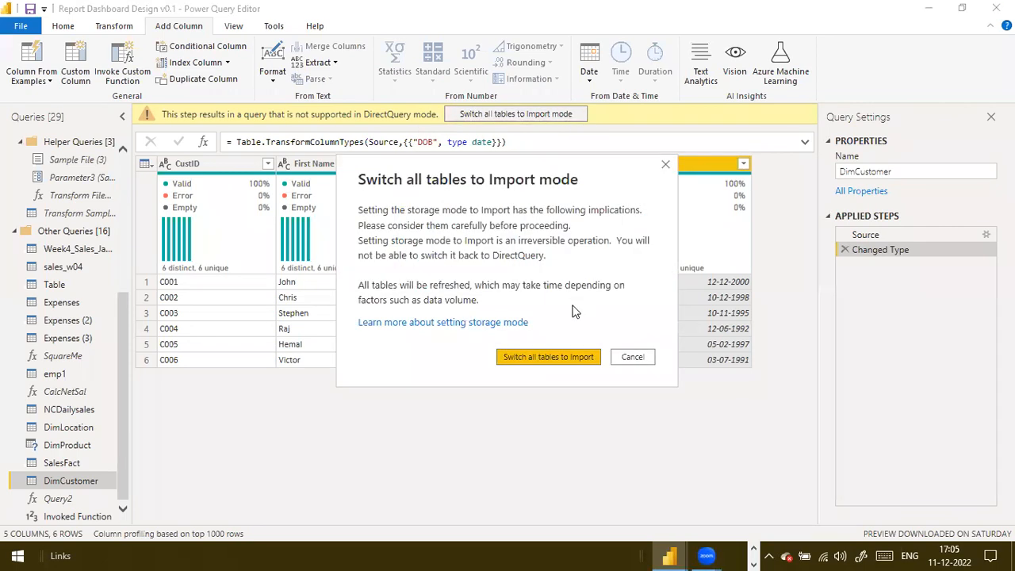
click(544, 364)
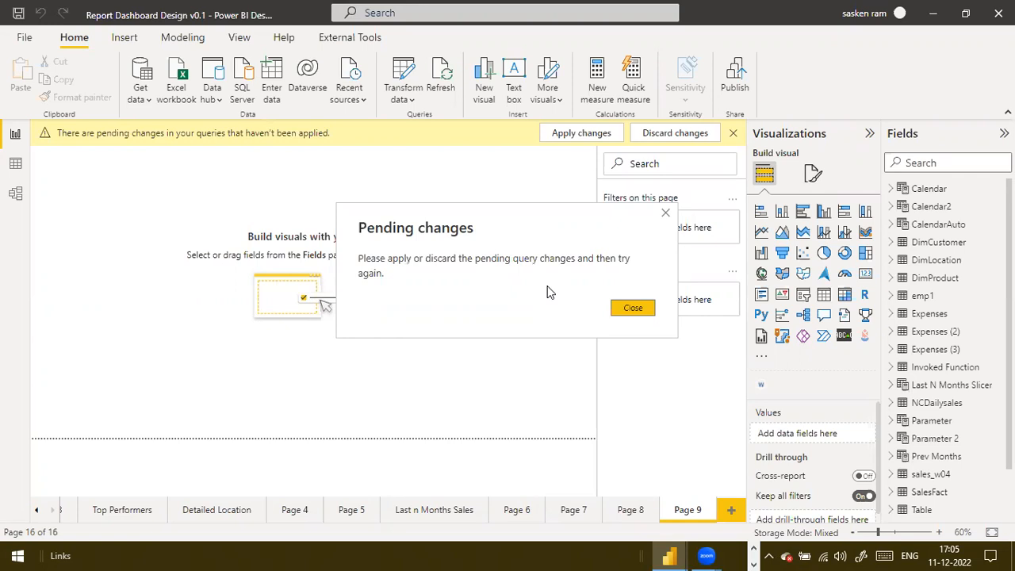
key(alt+Tab)
click(632, 309)
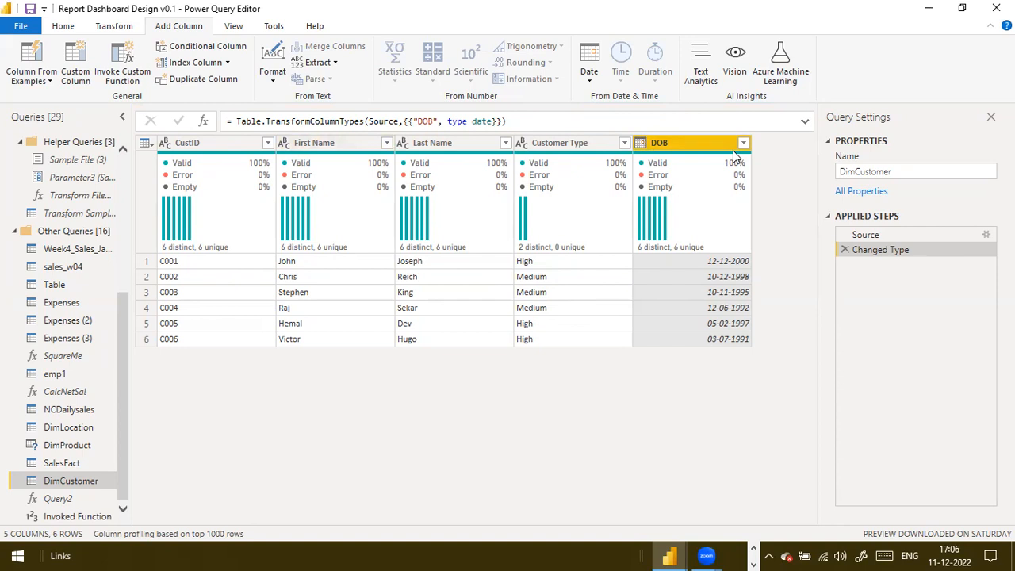
mouse_move(657, 168)
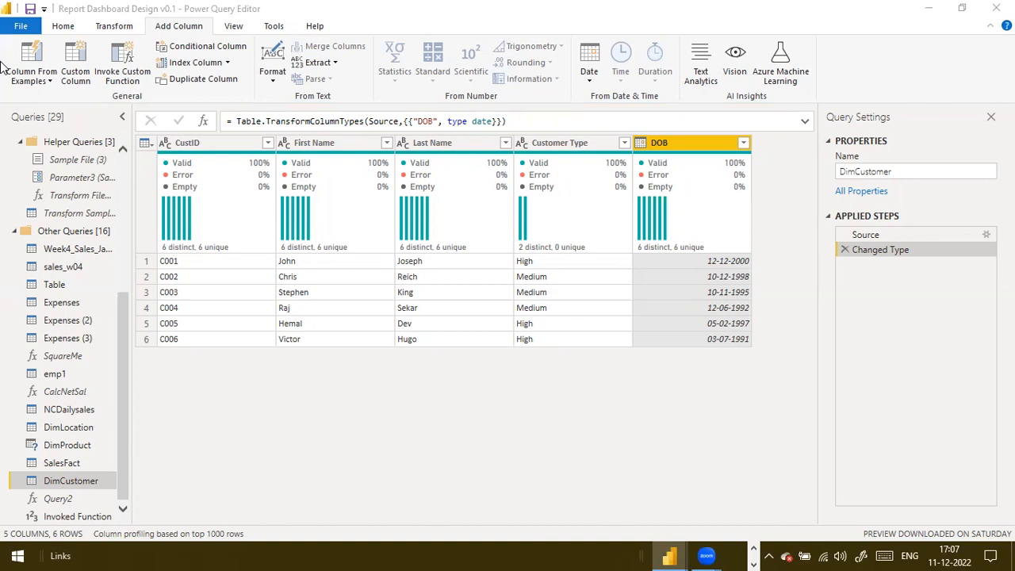
click(78, 45)
mouse_move(685, 205)
mouse_move(658, 239)
mouse_move(722, 229)
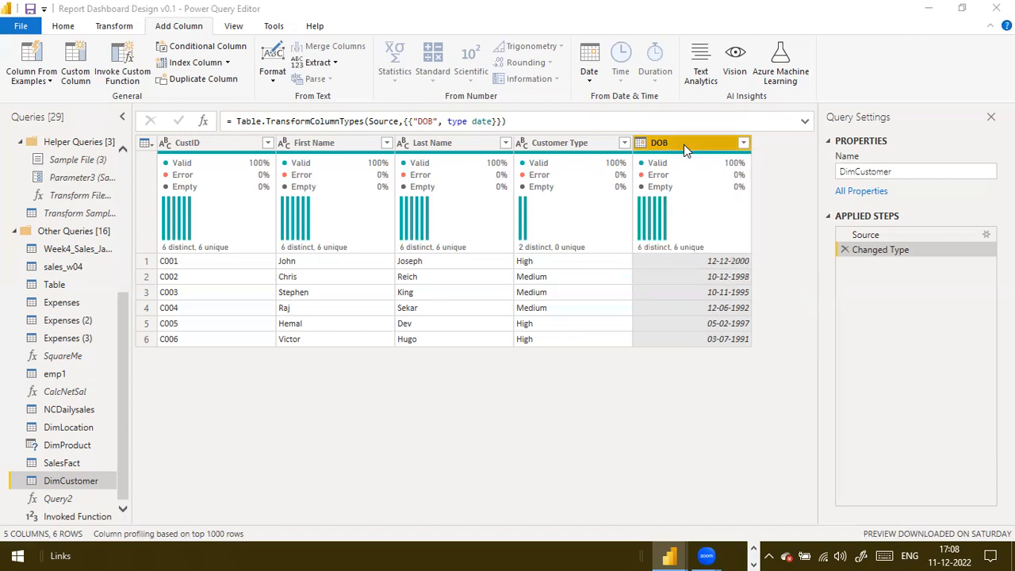
click(639, 143)
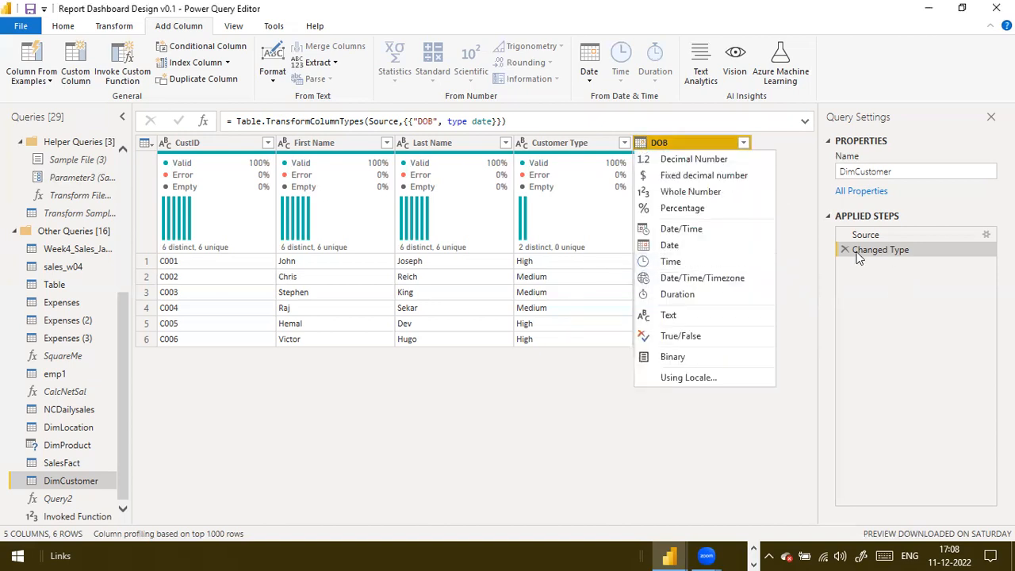
click(788, 237)
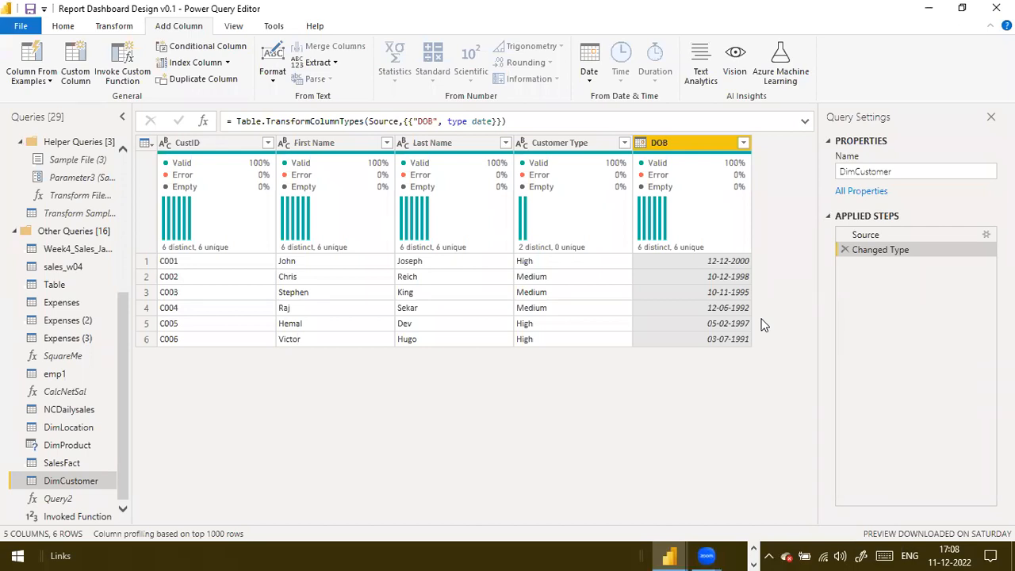
click(641, 143)
click(803, 237)
Step: Create a blank query from the queries list and delete it again
click(22, 236)
right_click(58, 495)
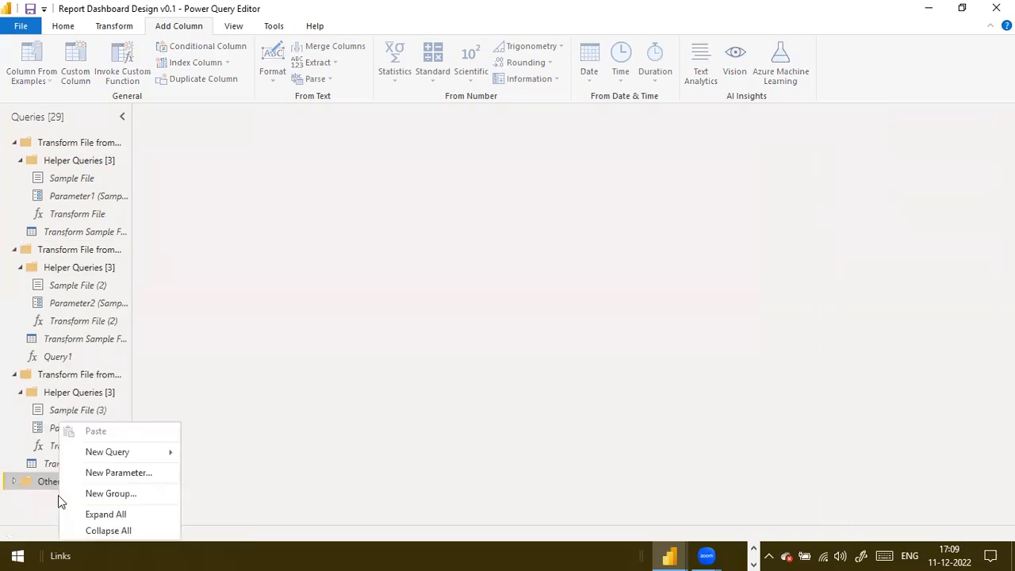
mouse_move(127, 453)
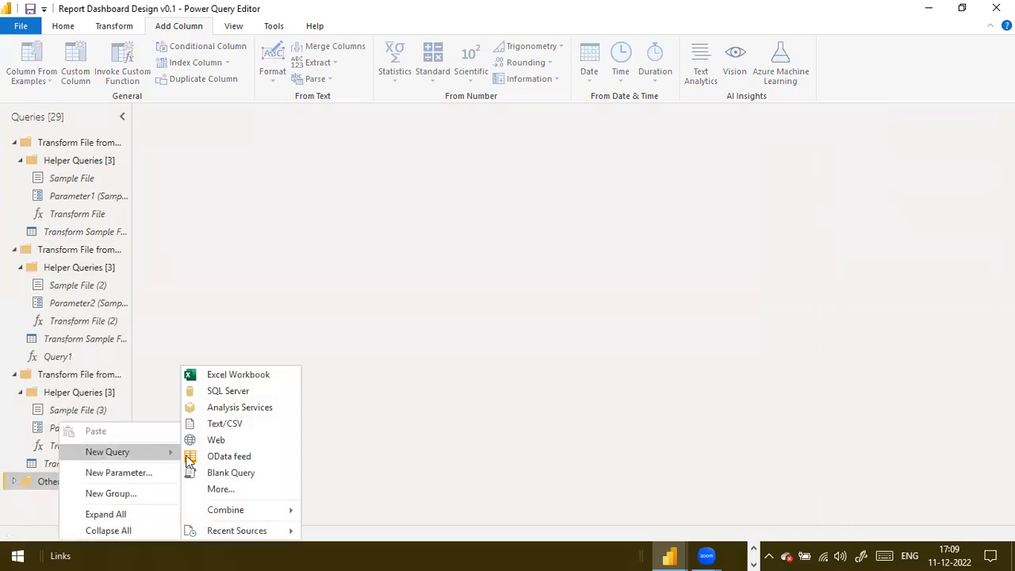
click(240, 478)
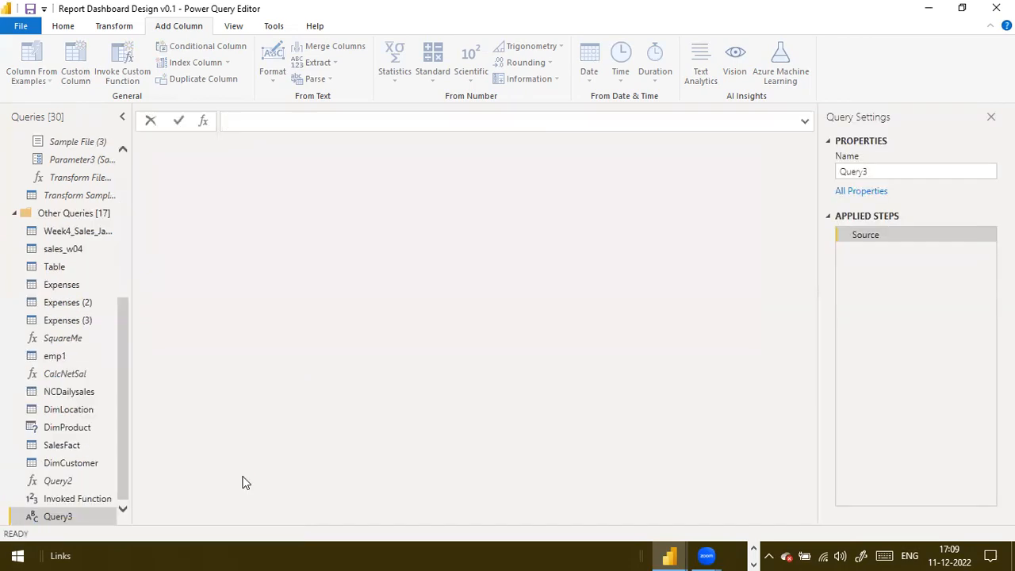
right_click(92, 520)
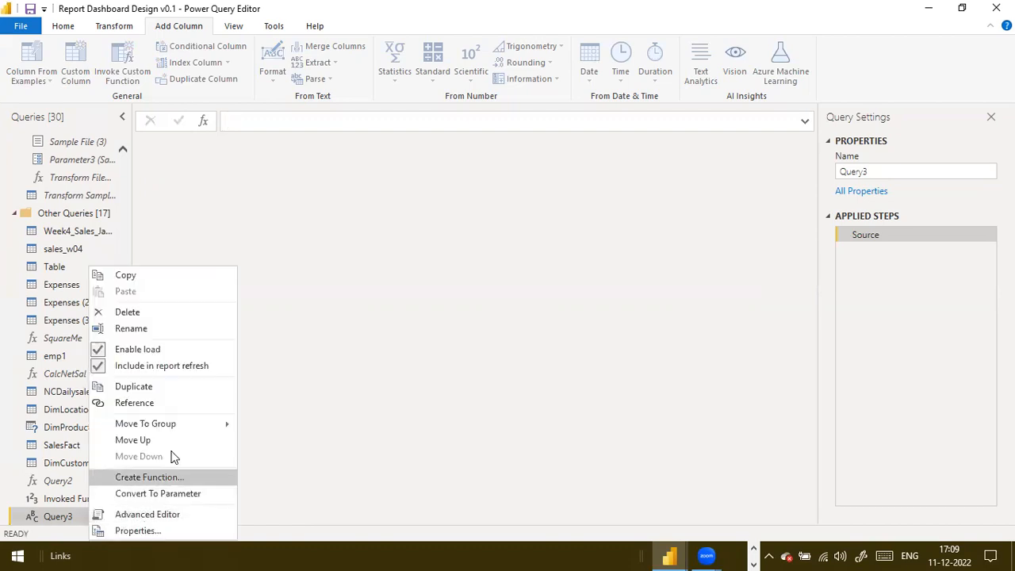
click(192, 316)
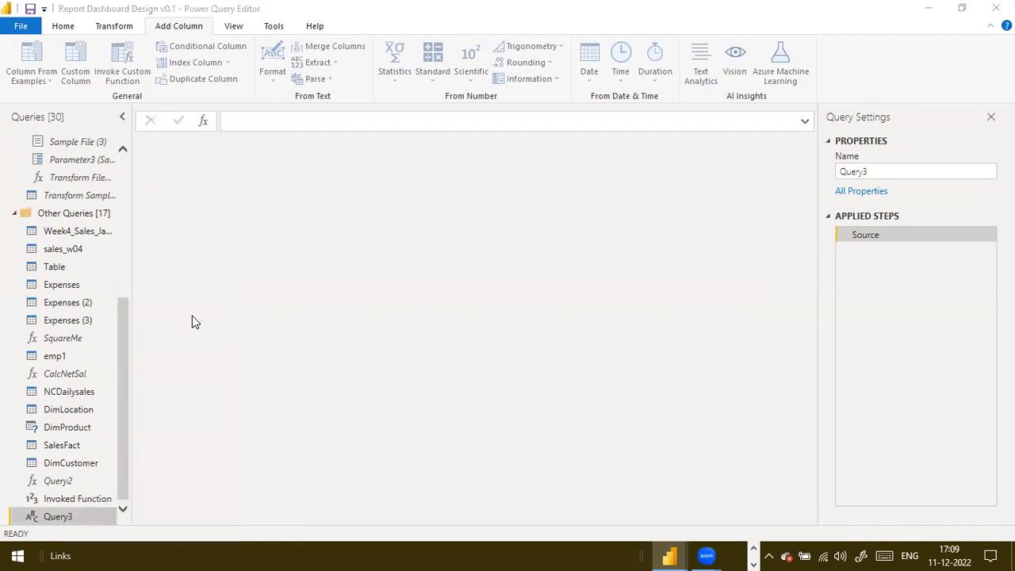
click(574, 298)
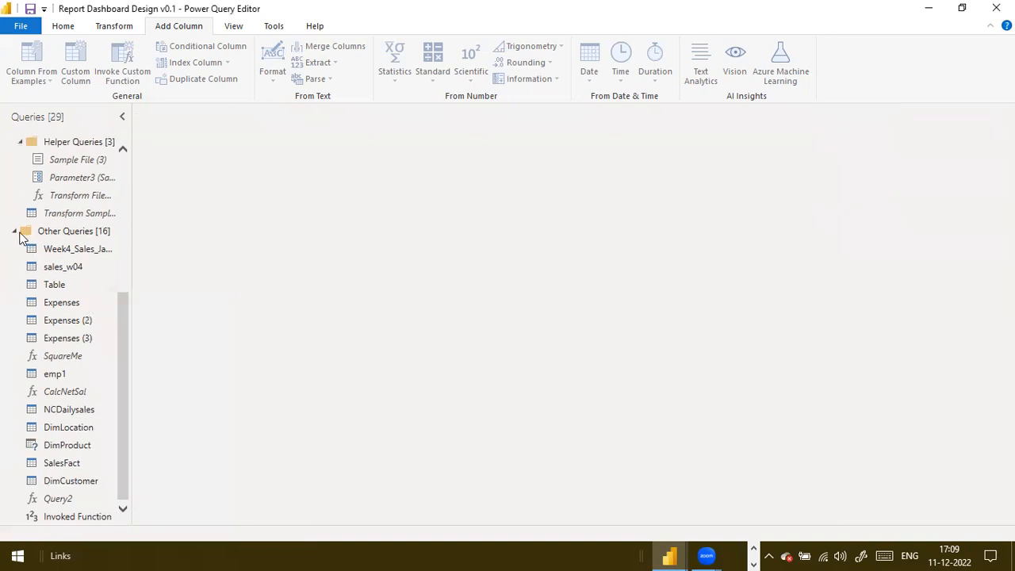
Step: Collapse the Other Queries group, create a new blank query and open its code in the Advanced Editor
click(16, 232)
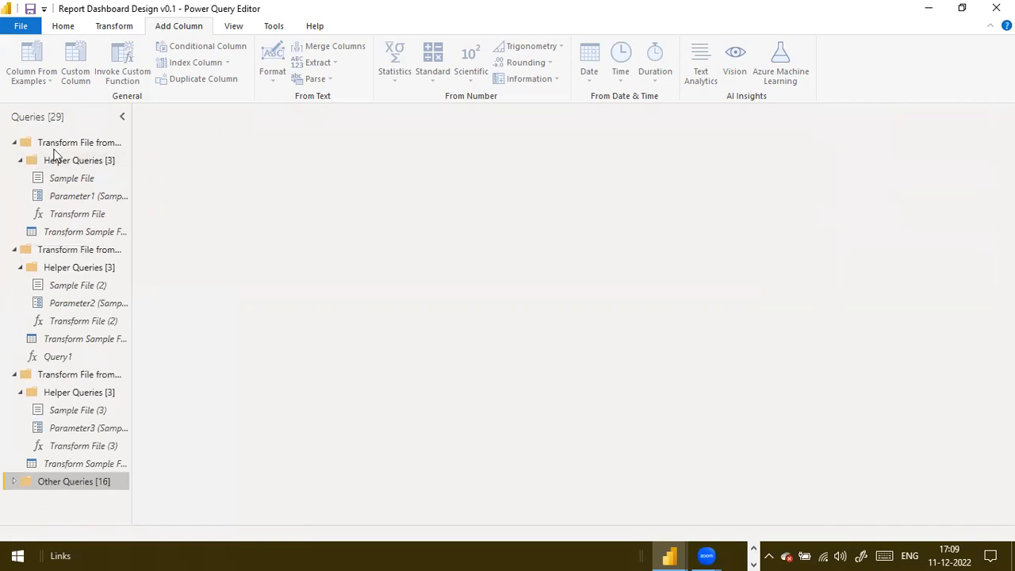
right_click(54, 519)
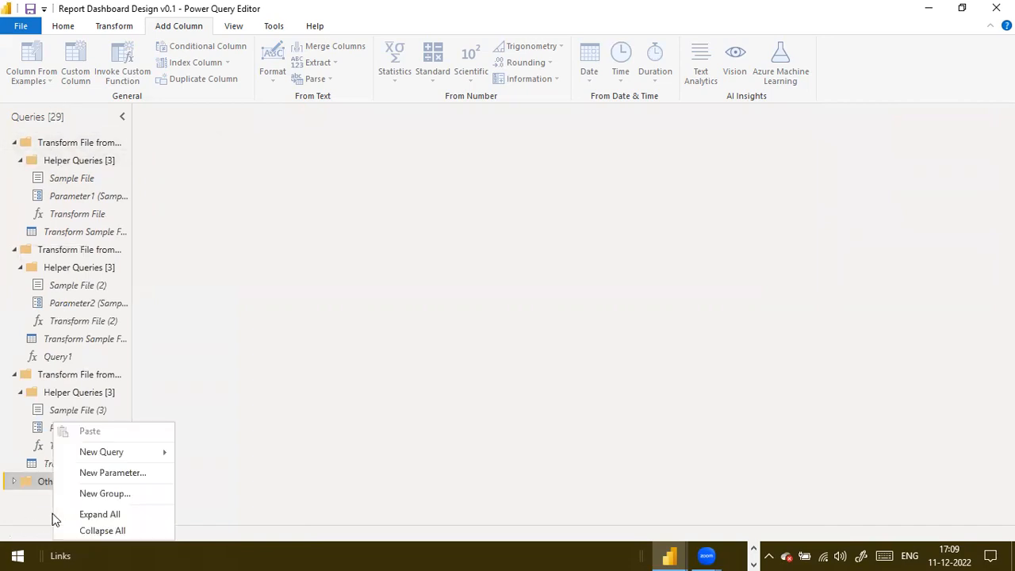
mouse_move(120, 449)
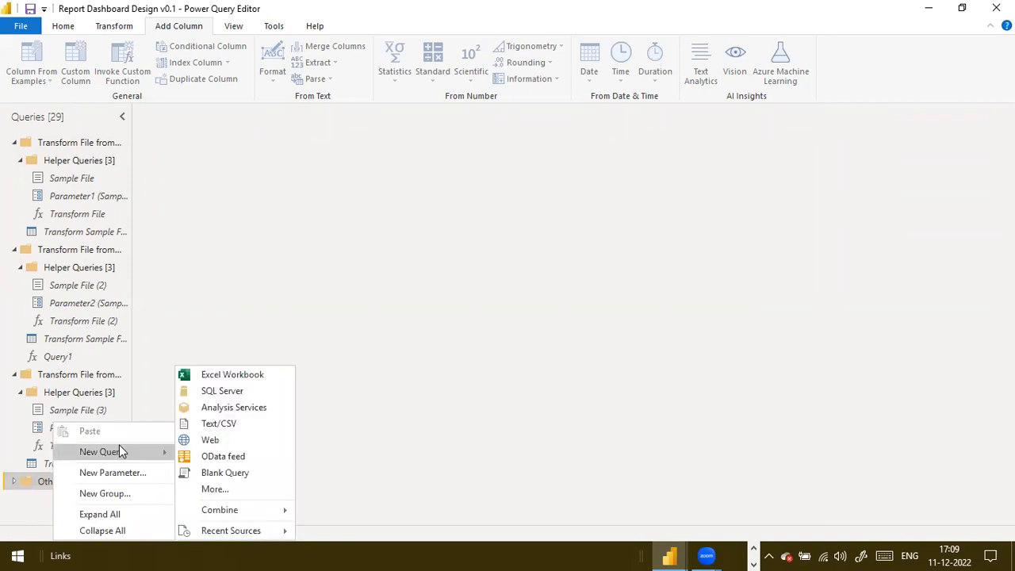
click(225, 473)
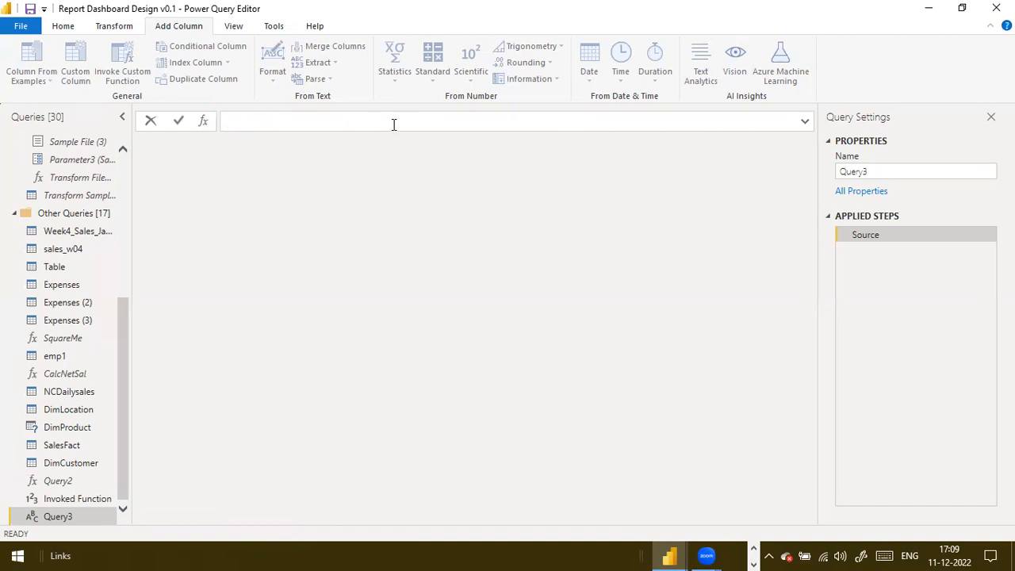
click(246, 28)
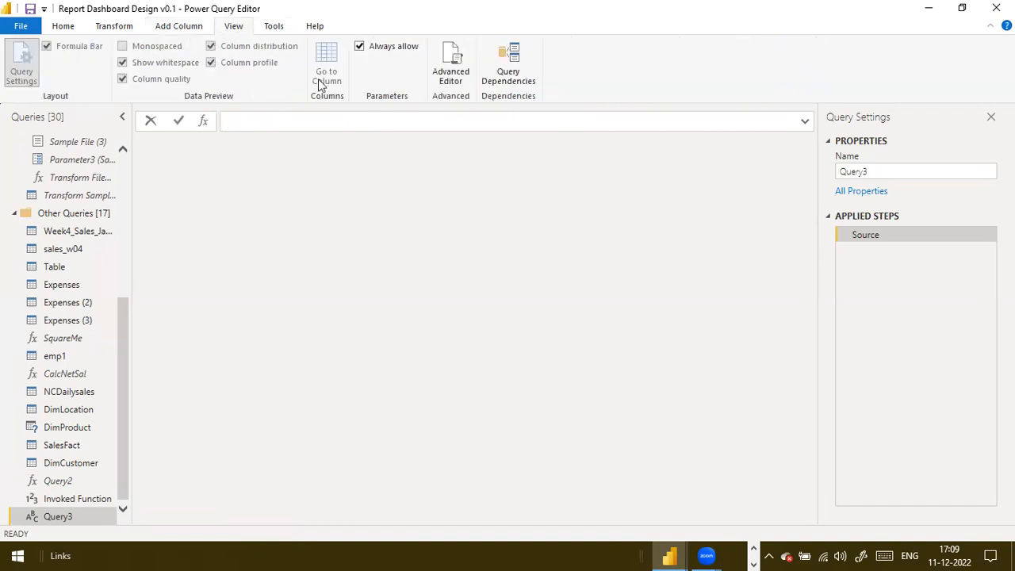
click(446, 82)
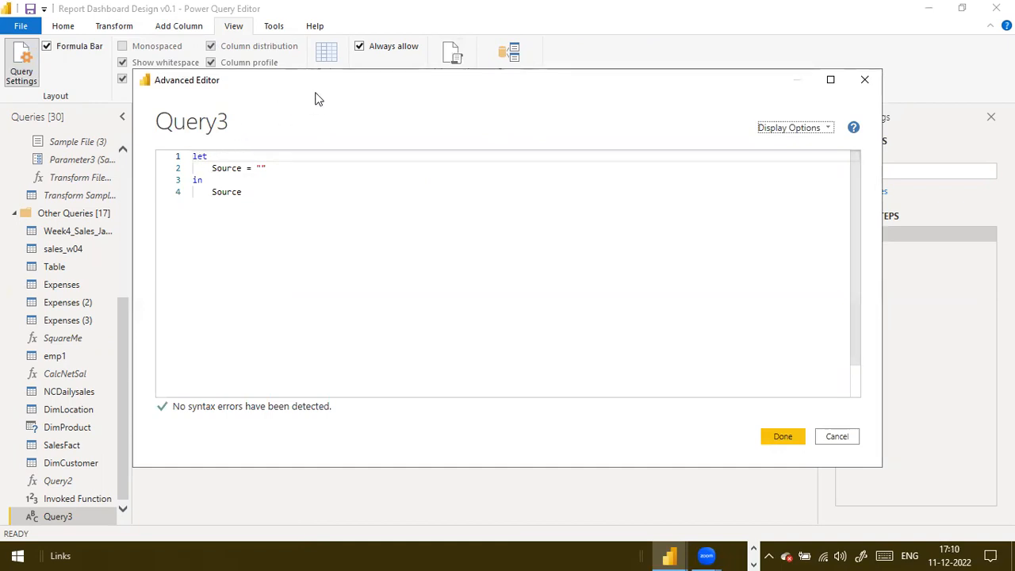
Step: Examine the let and in sections of the blank query's default code and how the Source variable is used
drag(214, 156, 138, 179)
drag(221, 158, 265, 167)
click(263, 168)
click(262, 168)
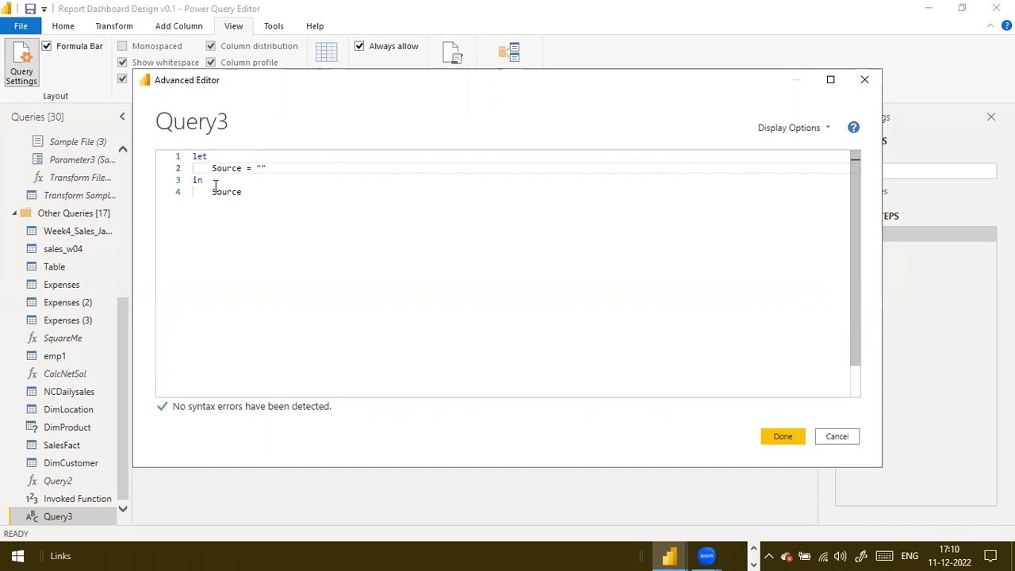
click(240, 194)
click(236, 169)
click(244, 191)
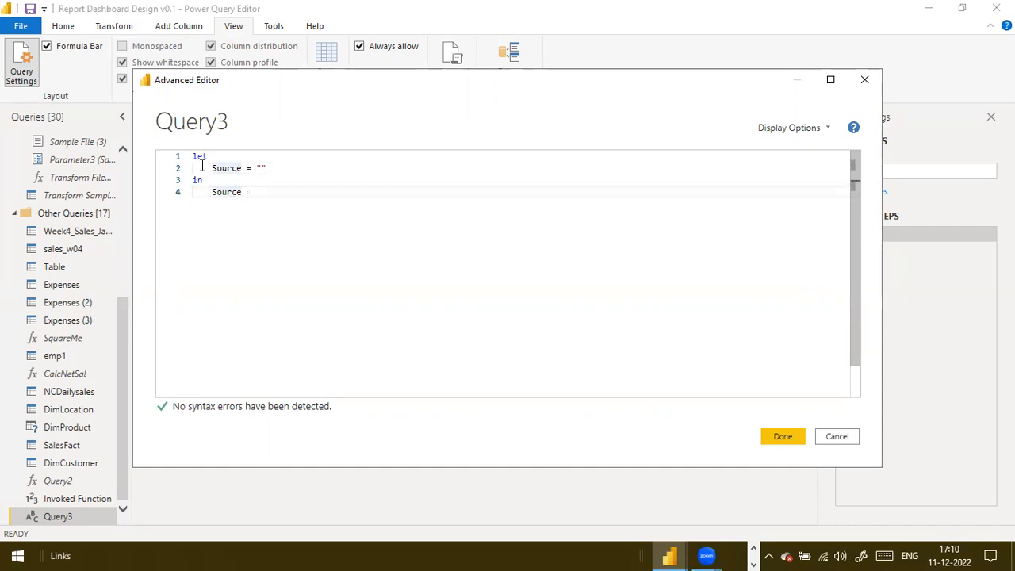
click(242, 167)
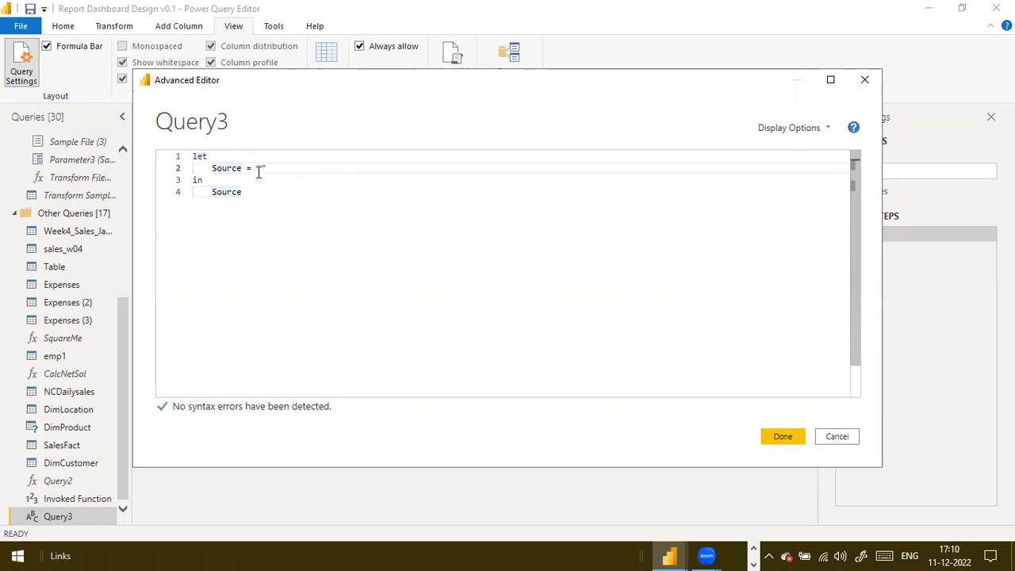
click(330, 170)
click(237, 228)
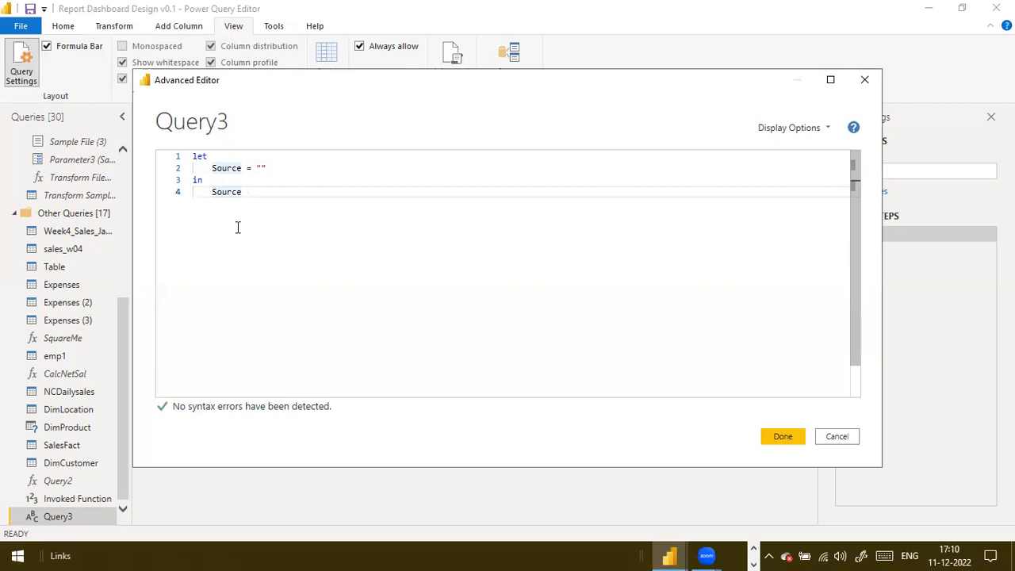
Step: Insert a first line above let that declares the function parameter: = (DOB) =>
key(ctrl+Home)
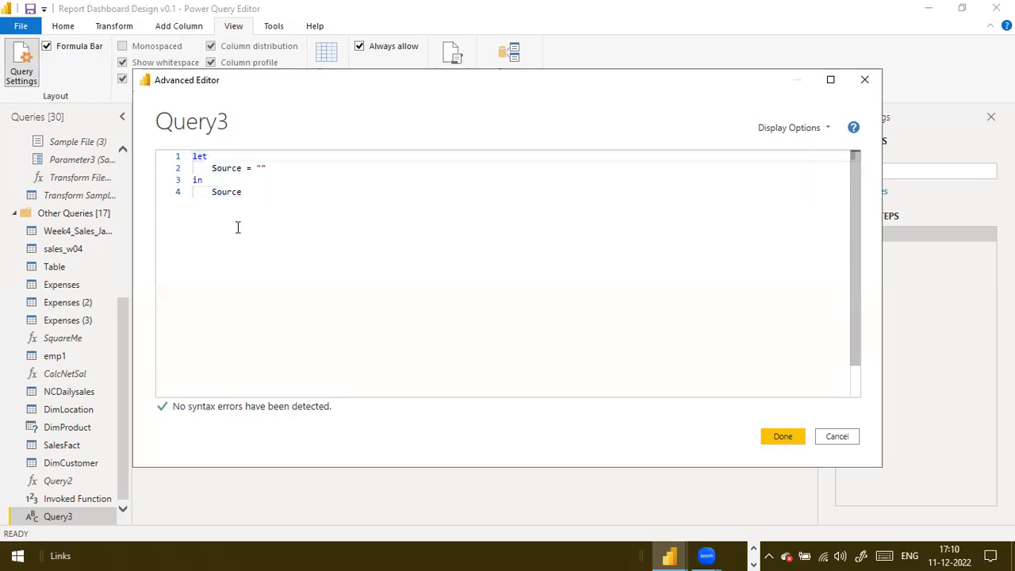
key(Return)
key(Up)
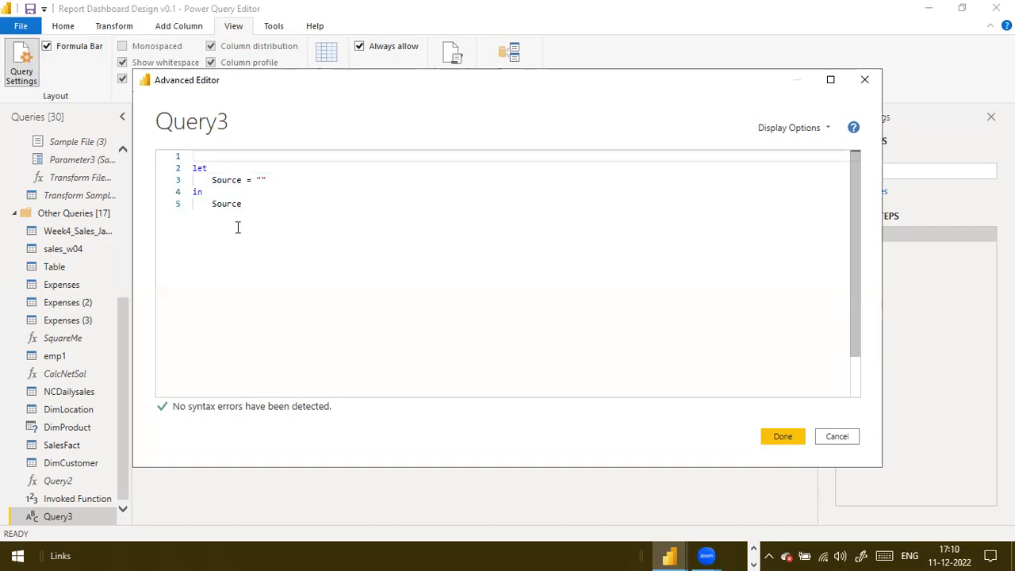
text(=)
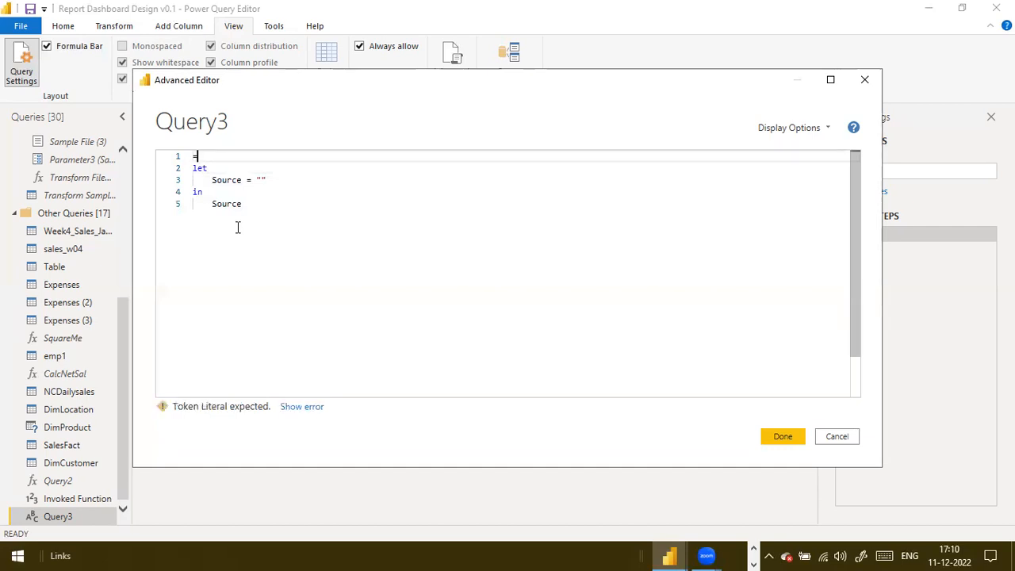
text((DOB ) =>)
Step: Replace the Source = "" line under let with Age = Date.Year
key(Down)
key(Down)
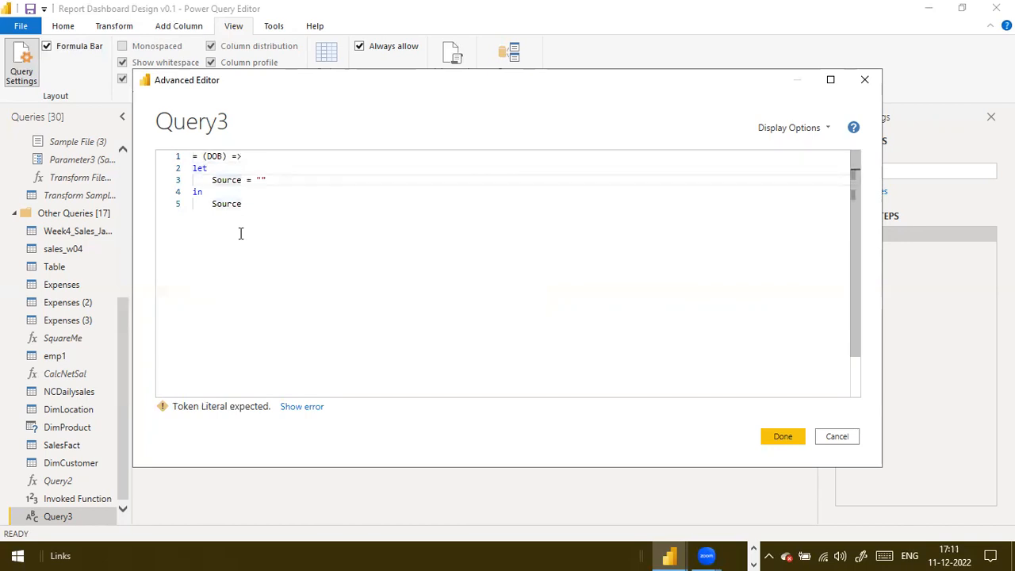
key(Right)
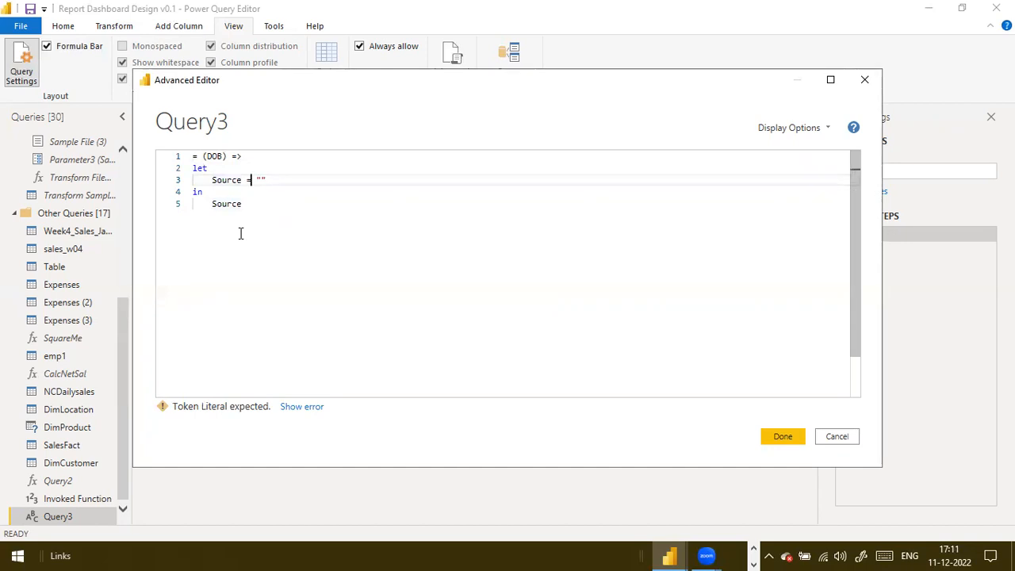
key(shift+End)
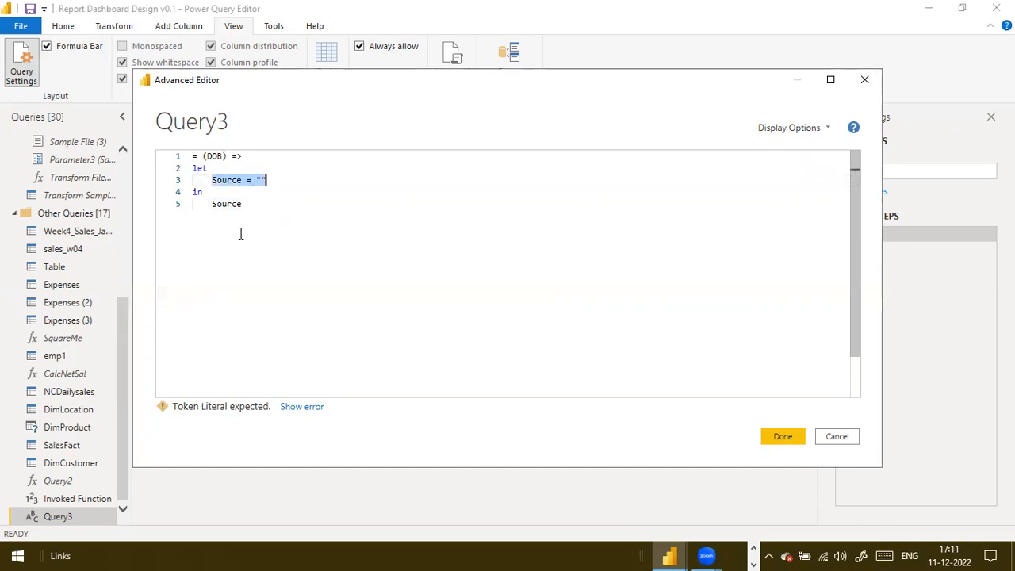
text(ag)
key(BackSpace)
key(BackSpace)
text(Ag)
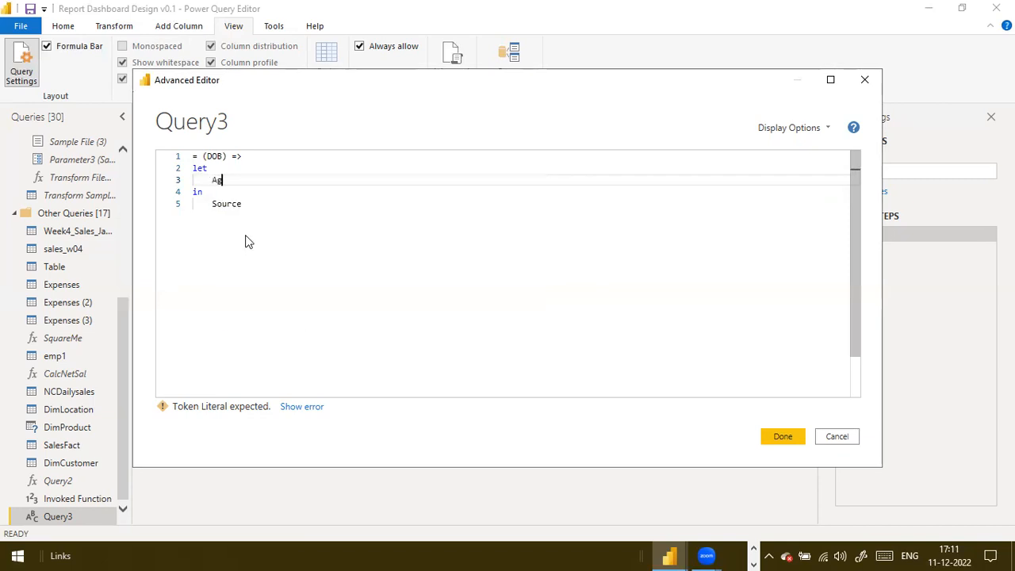
key(BackSpace)
text(e = Date)
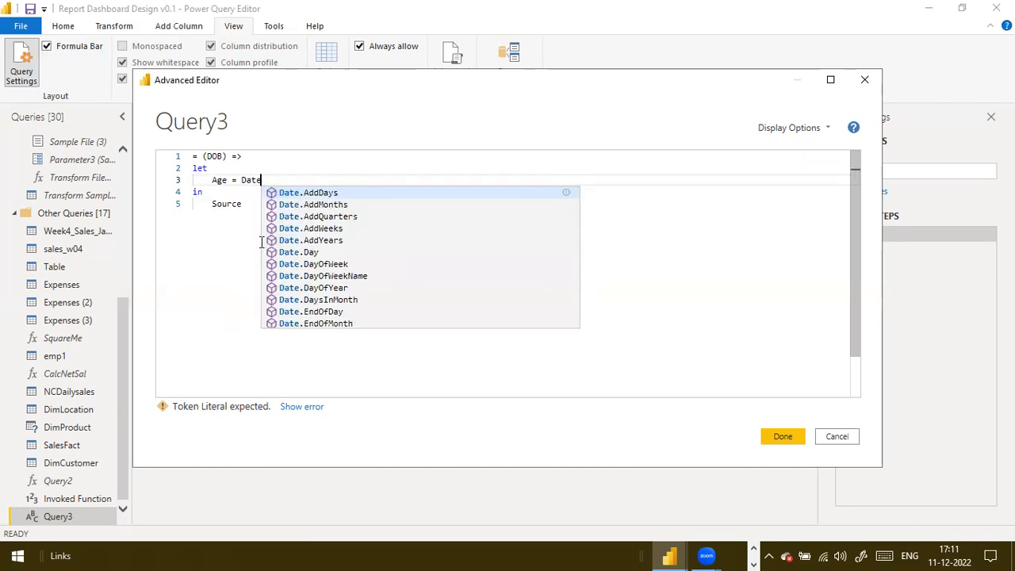
text(.)
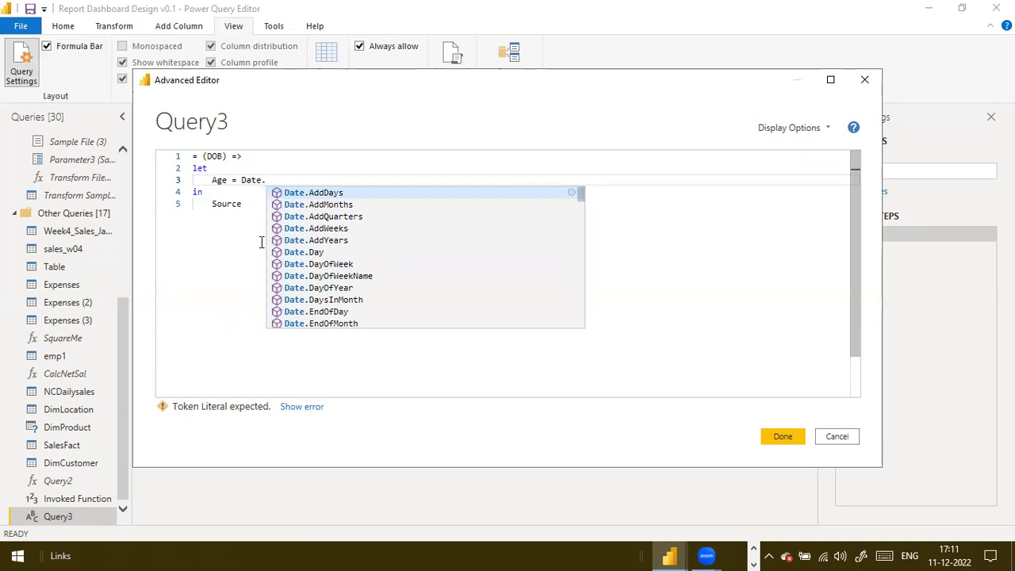
text(Ye)
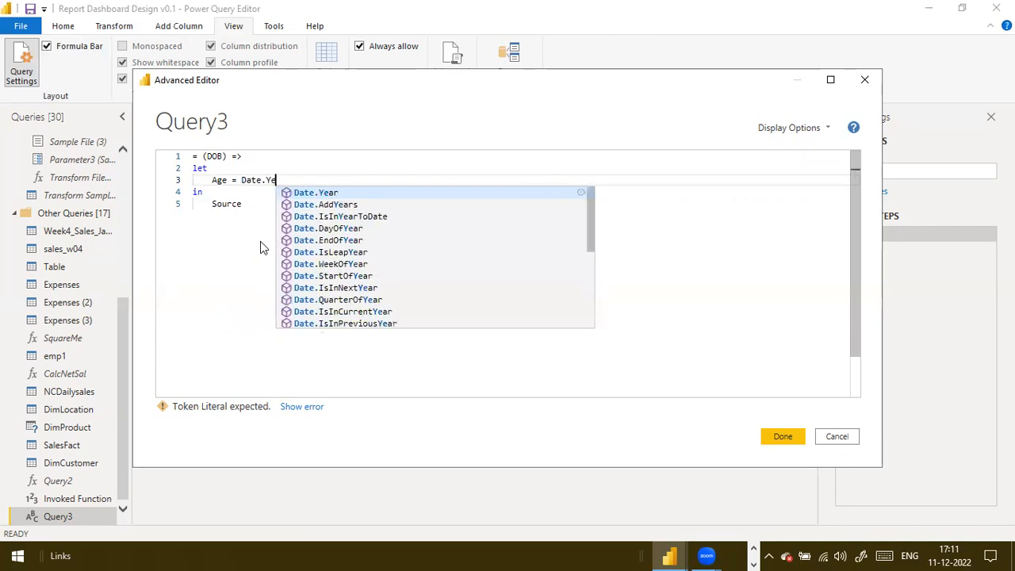
key(Tab)
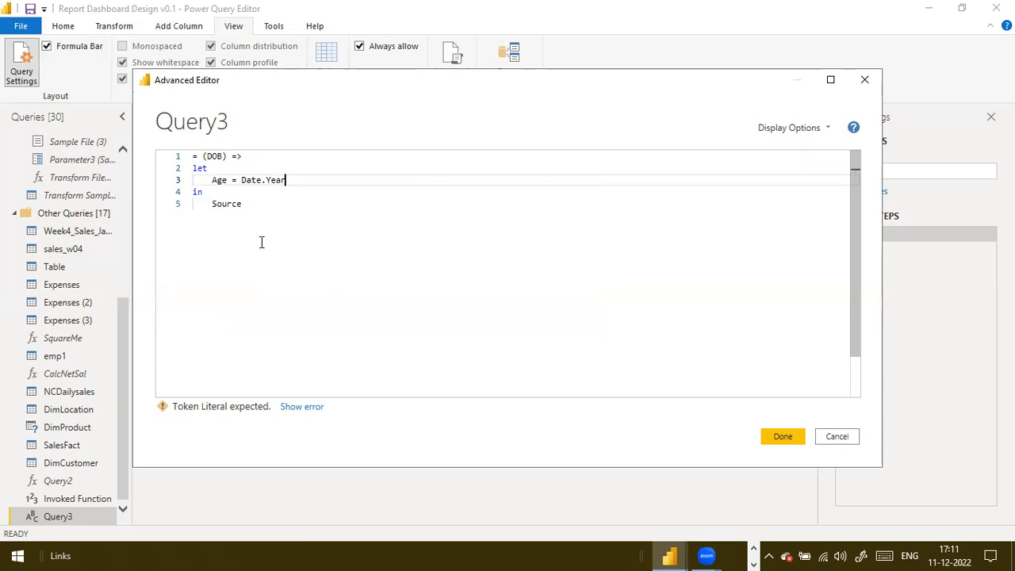
Step: Give Date.Year the argument (DateTimeZone.LocalNow()) in the Age line
text((DateTime)
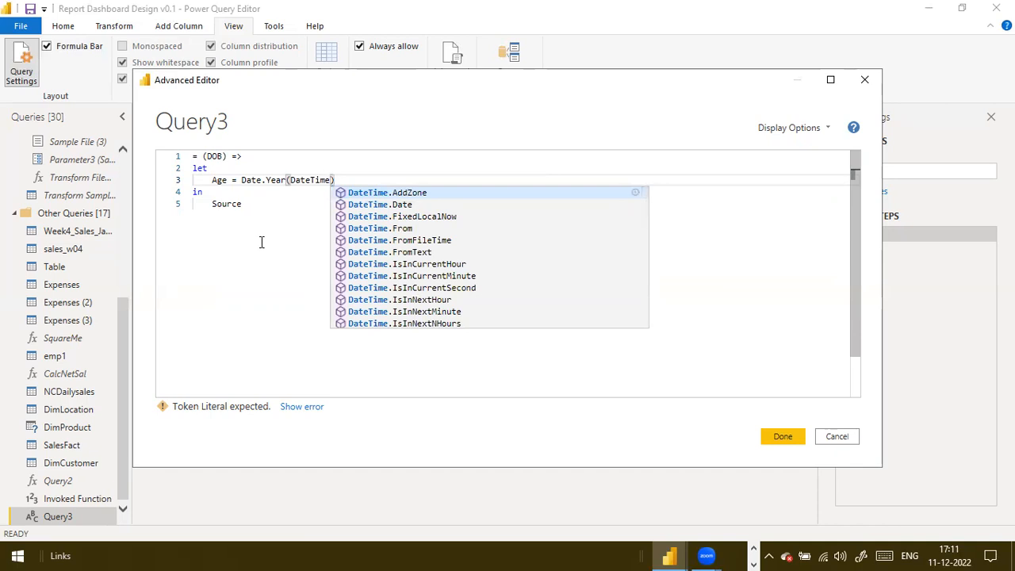
text(Zon)
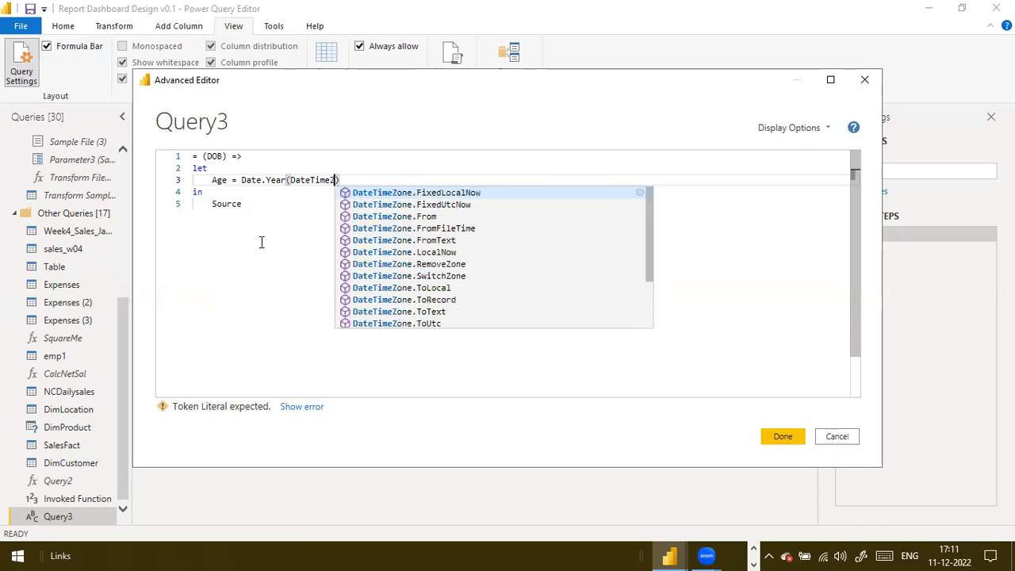
text(e.Loca)
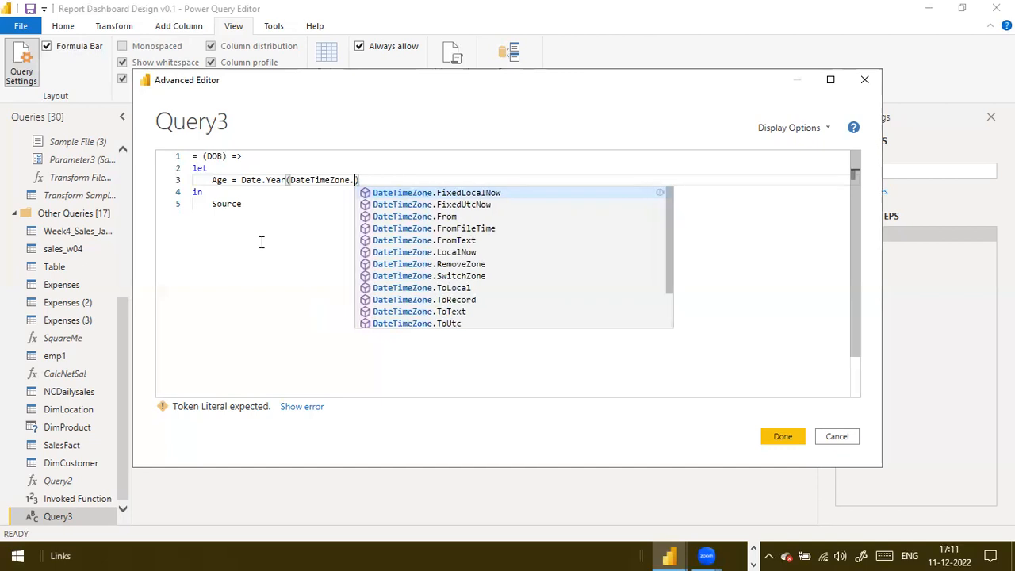
text(lNo)
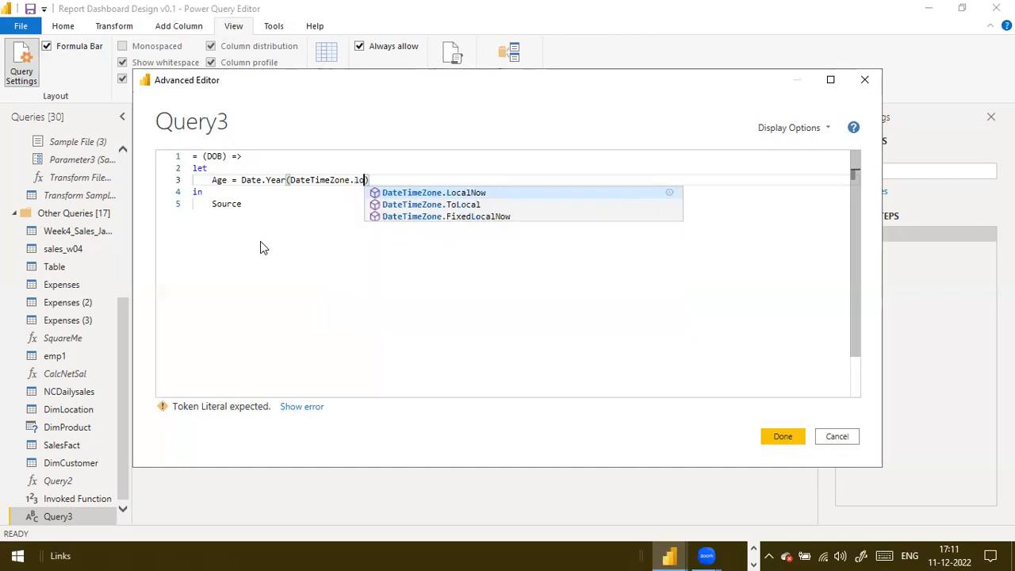
key(Tab)
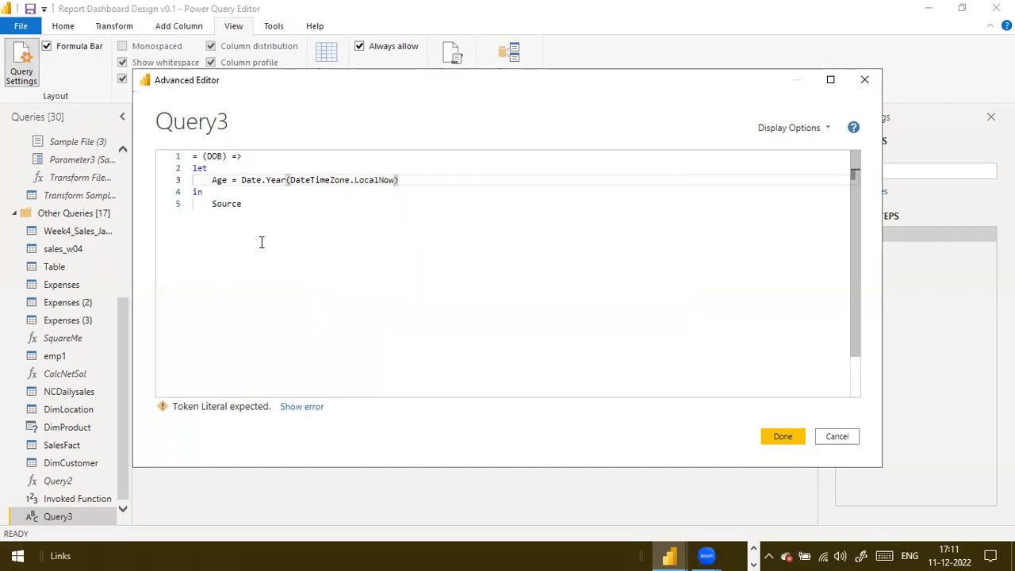
text(())
Step: Extend the Age expression by subtracting the birth year with - Date.Year(DOB)
key(Right)
text(Date.)
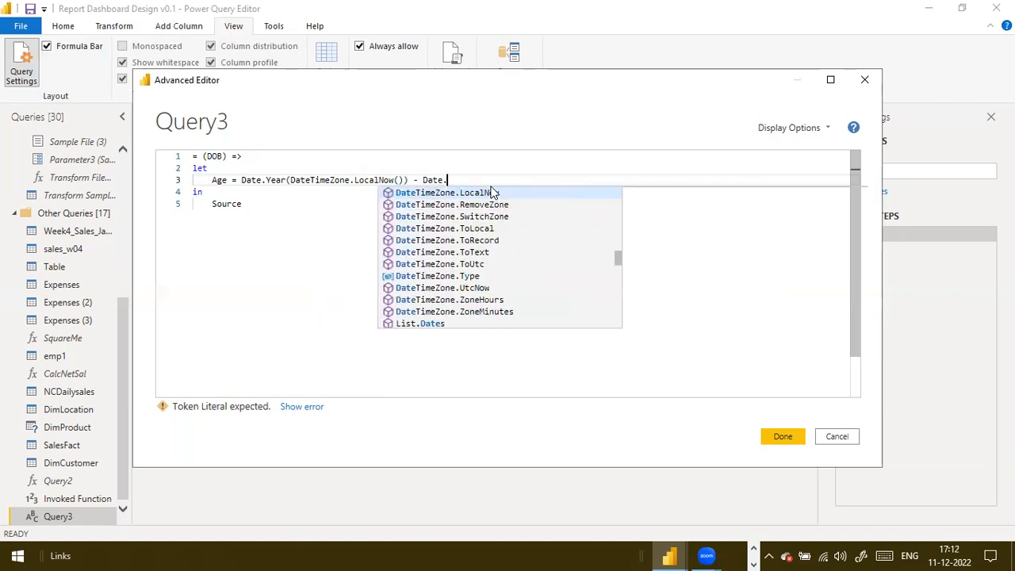
text(Year)
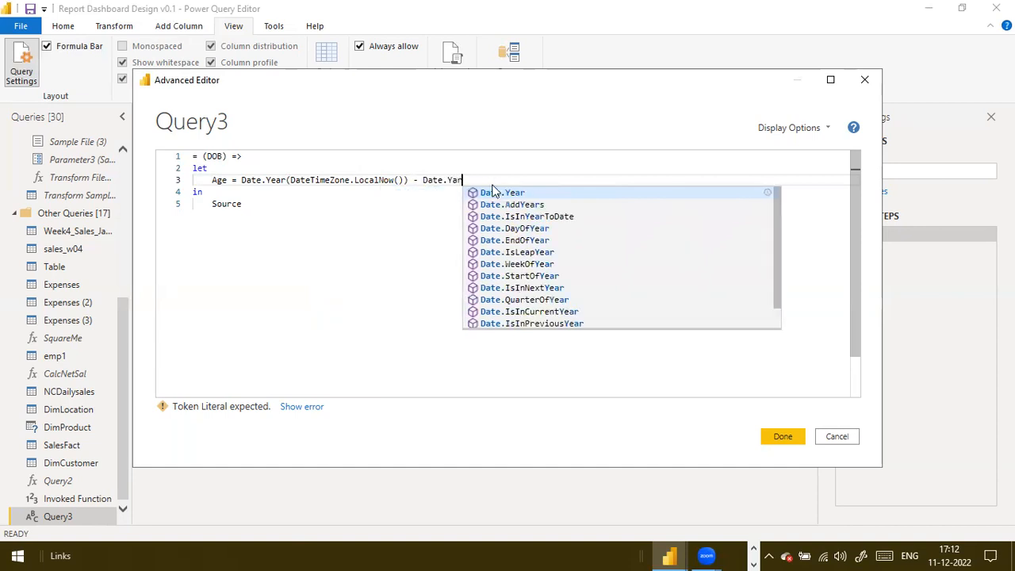
text(()
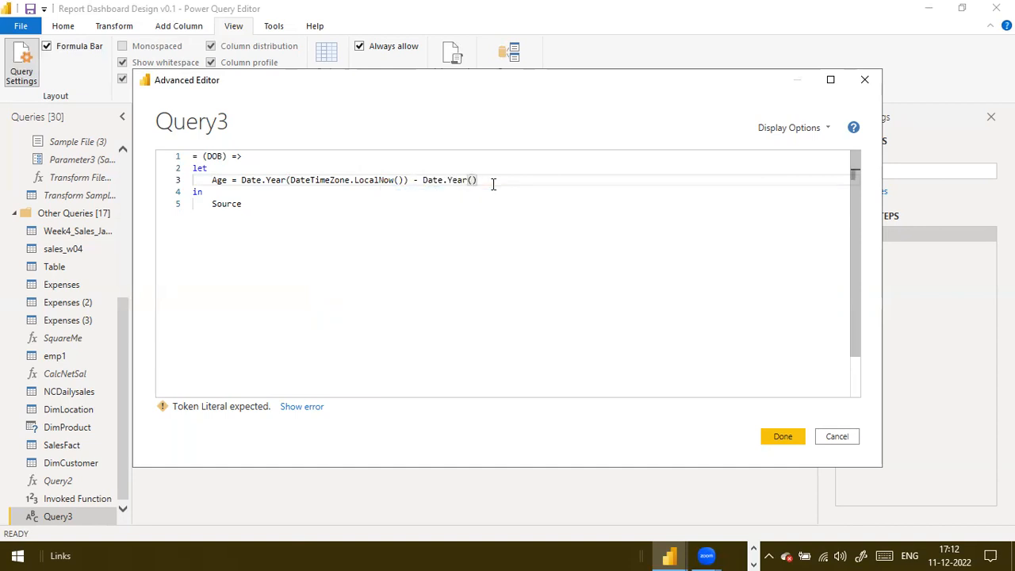
text(DOB)
Step: Replace Source under in with Age so that the function returns the Age value
key(Down)
key(Down)
key(shift+Home)
key(BackSpace)
text(Age)
Step: Review the function code: the Age expression, the = (DOB) => parameter line and the let–in body
click(493, 183)
click(373, 182)
click(470, 182)
click(380, 180)
drag(227, 180, 498, 179)
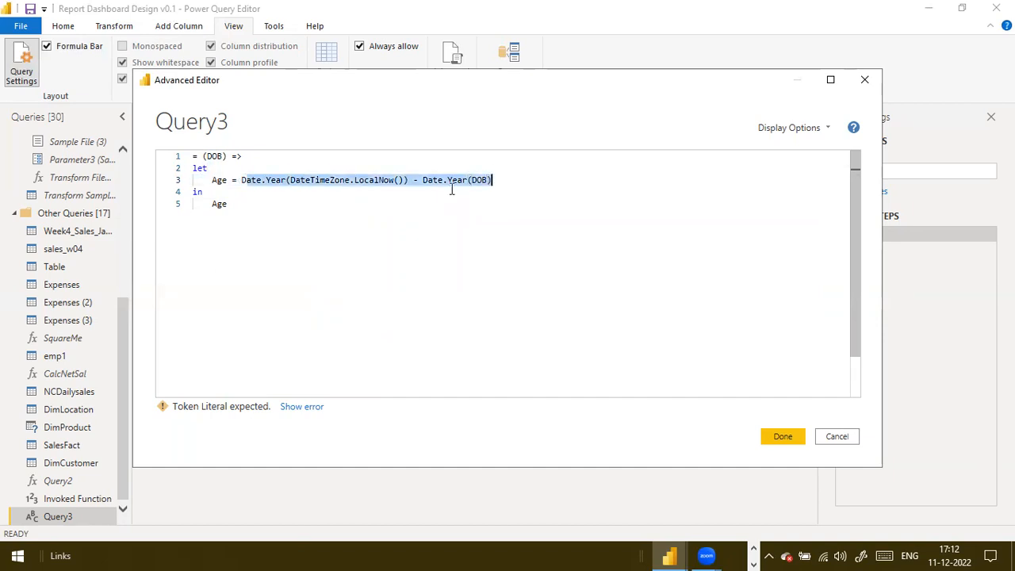
drag(227, 180, 210, 180)
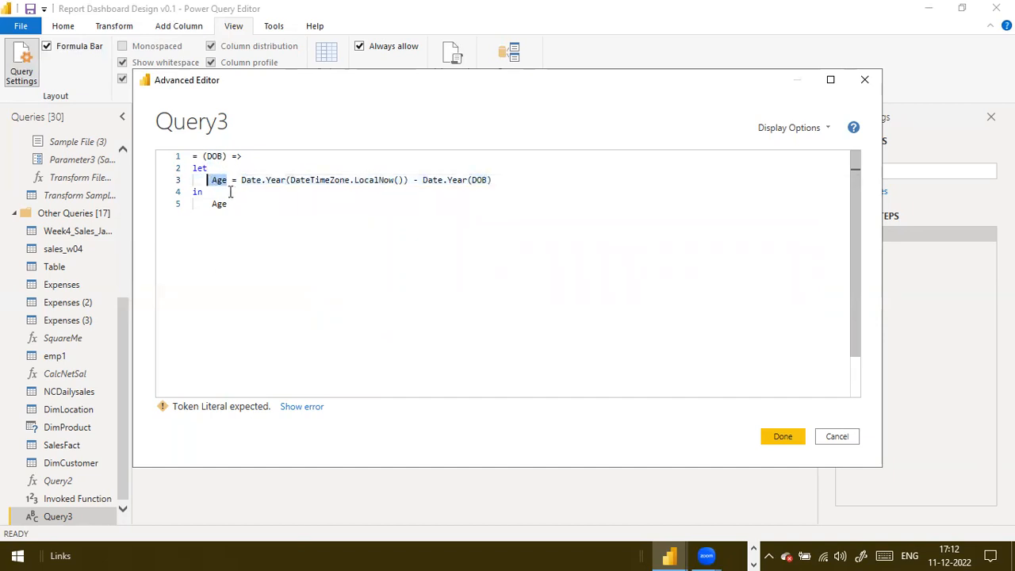
click(227, 158)
drag(272, 160, 181, 161)
click(226, 159)
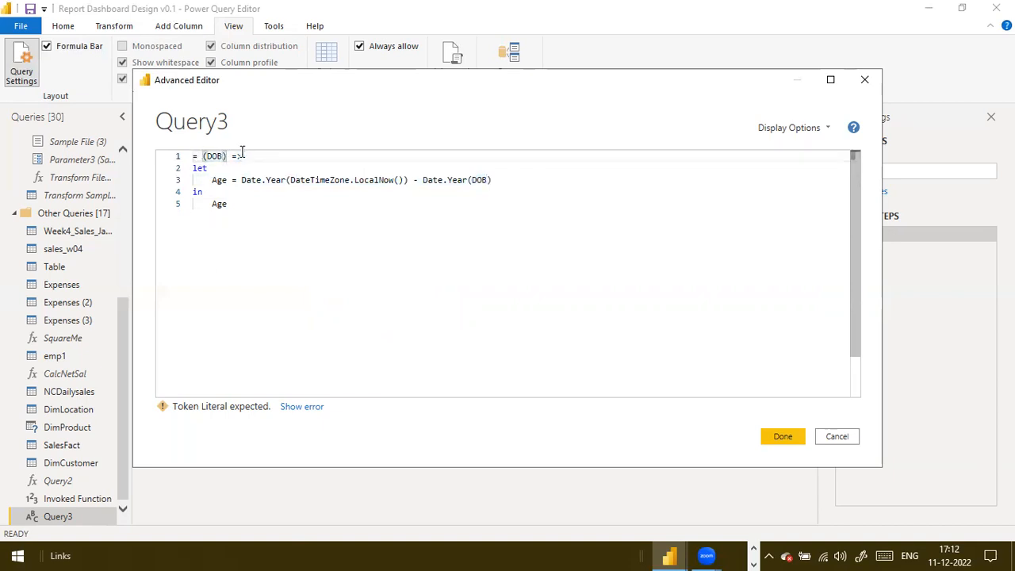
click(197, 158)
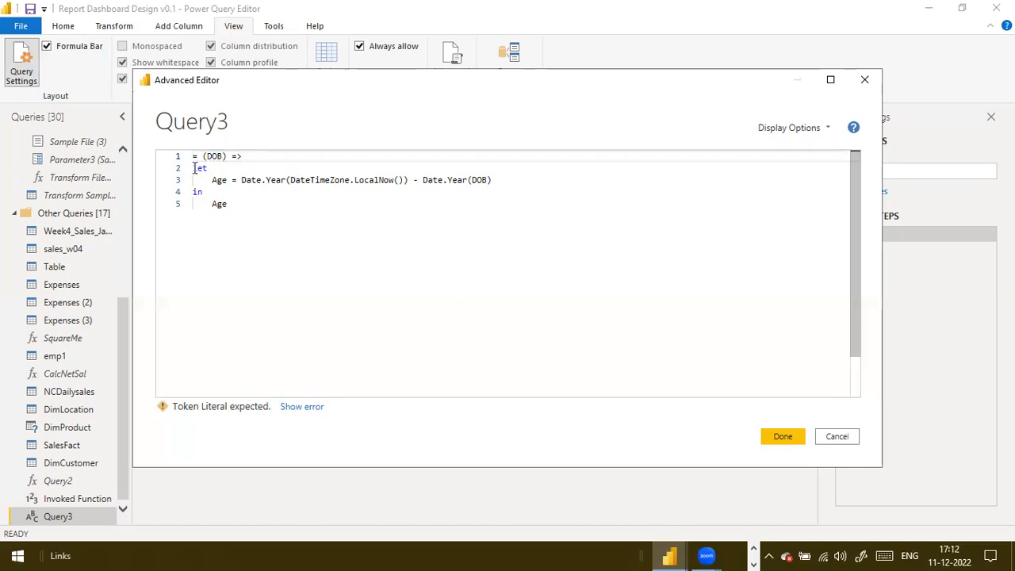
click(196, 169)
shift+click(226, 203)
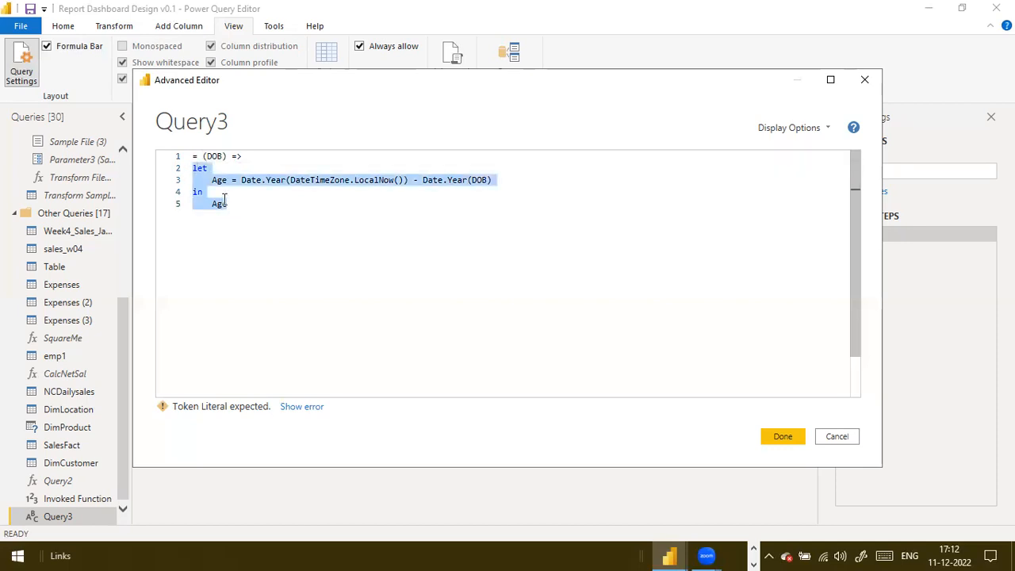
click(261, 156)
shift+click(177, 157)
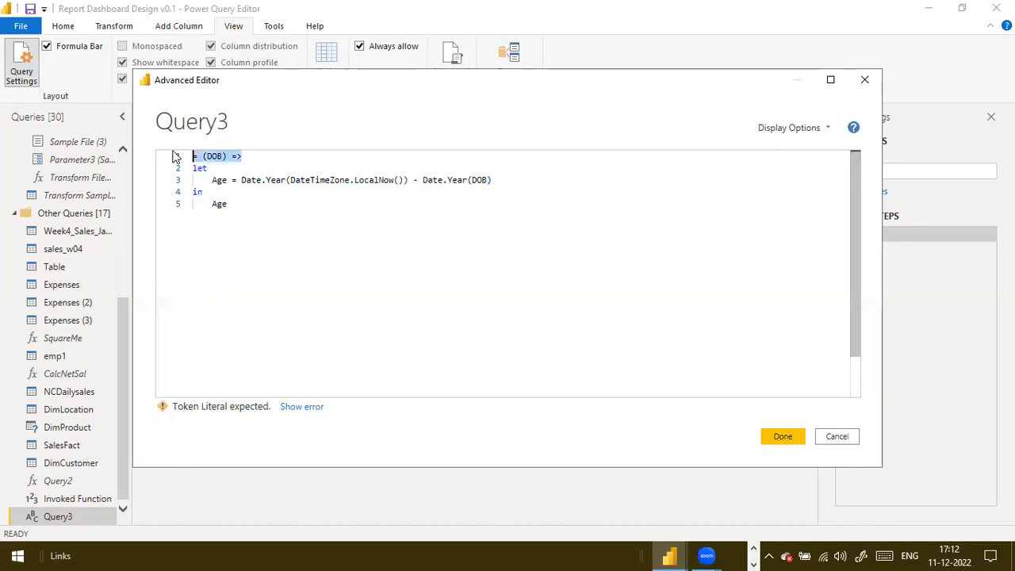
click(197, 156)
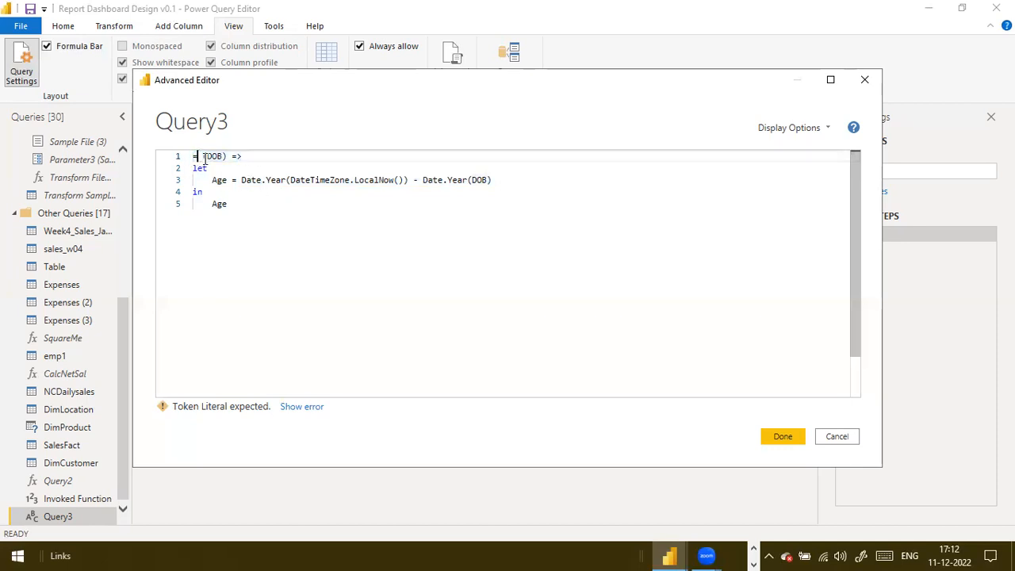
click(204, 155)
click(480, 180)
click(234, 156)
text(=>)
click(264, 161)
drag(203, 157, 228, 156)
click(249, 157)
drag(193, 168, 240, 216)
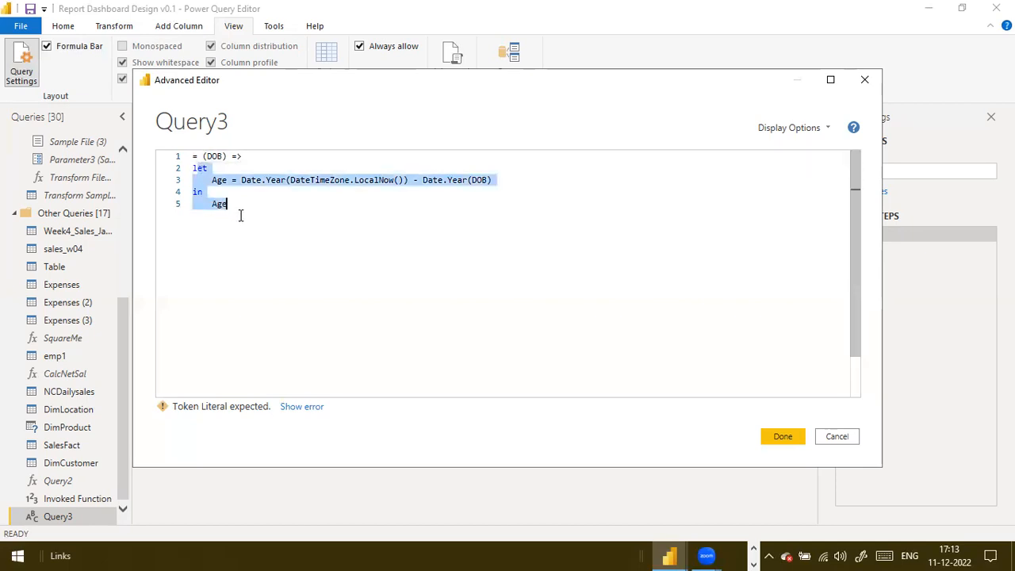
click(240, 215)
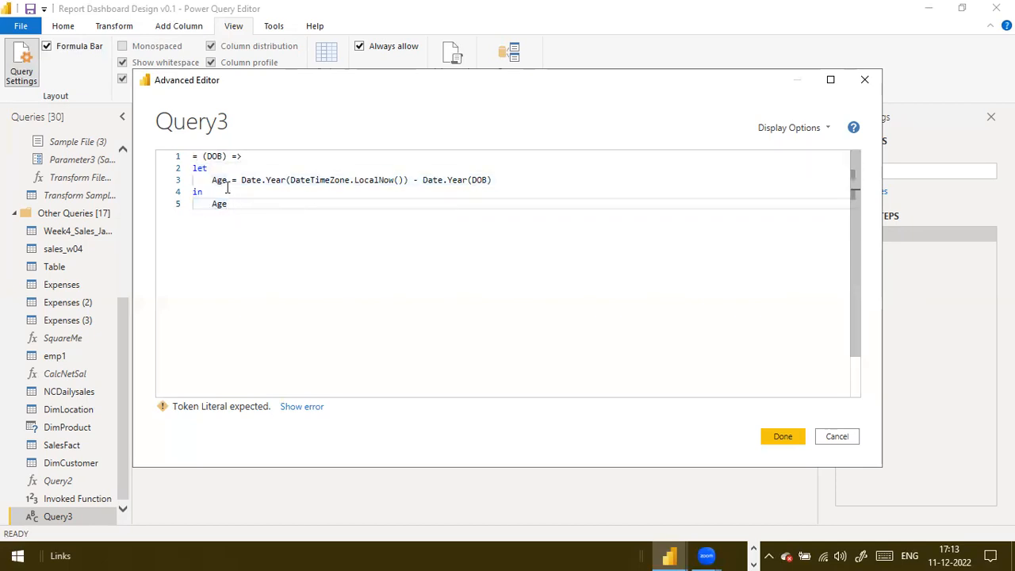
Step: Apply the age function's code, check its formula, and reopen it in the Advanced Editor
click(778, 437)
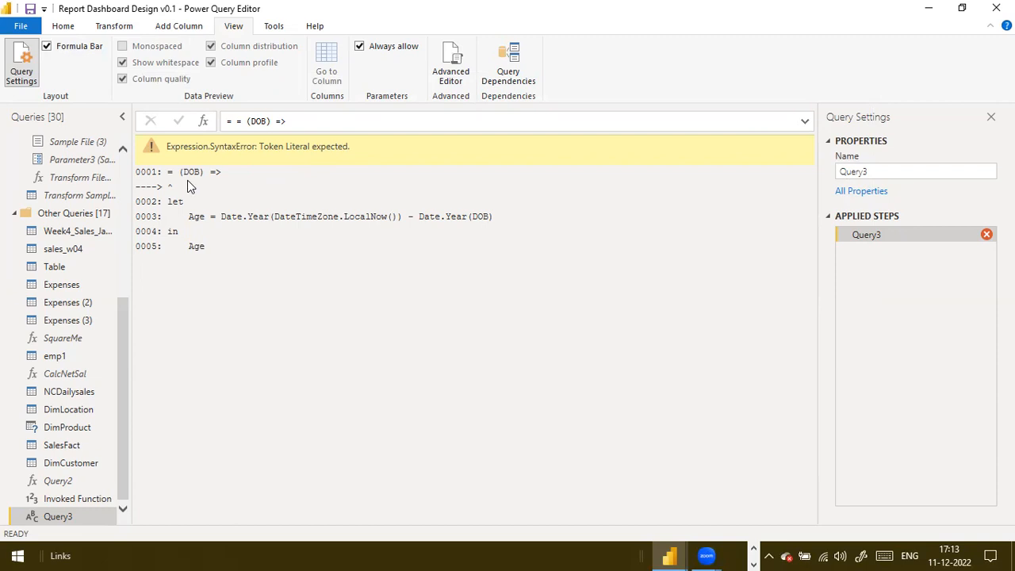
click(237, 121)
key(ctrl+a)
text(let)
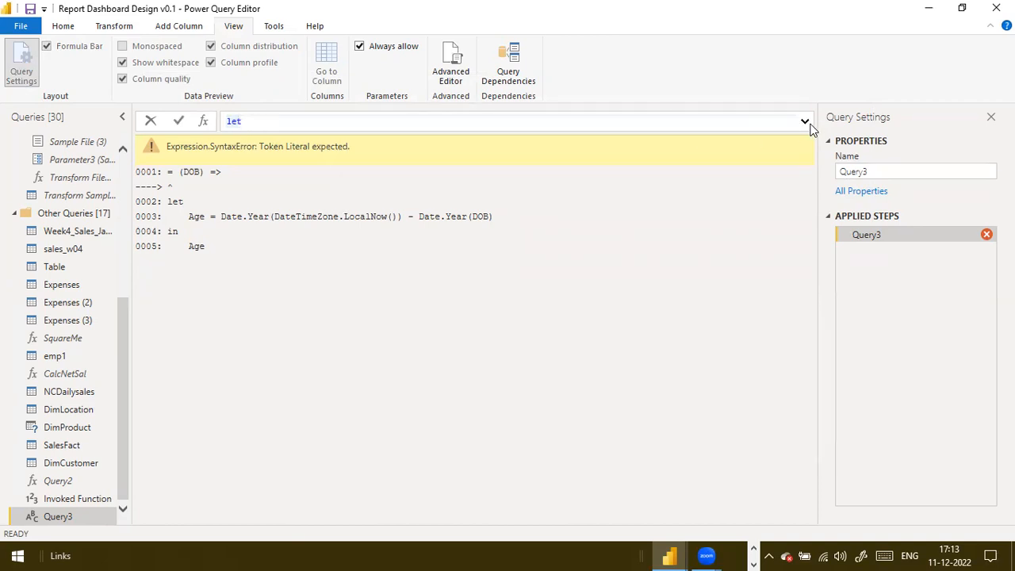
click(451, 64)
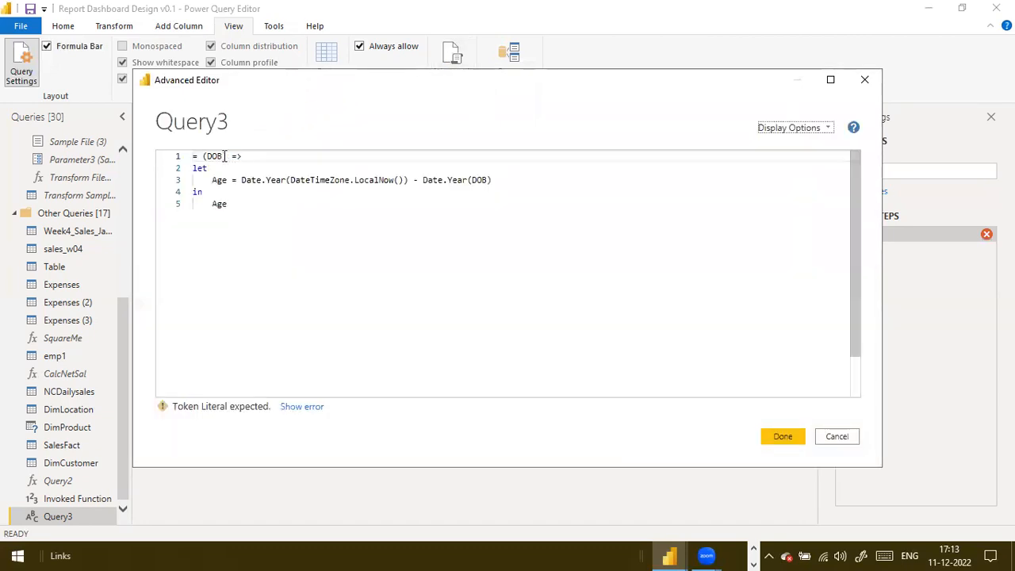
Step: Remove the leading = before (DOB) => in the function code, apply it, and expand its formula for checking
click(198, 158)
key(Delete)
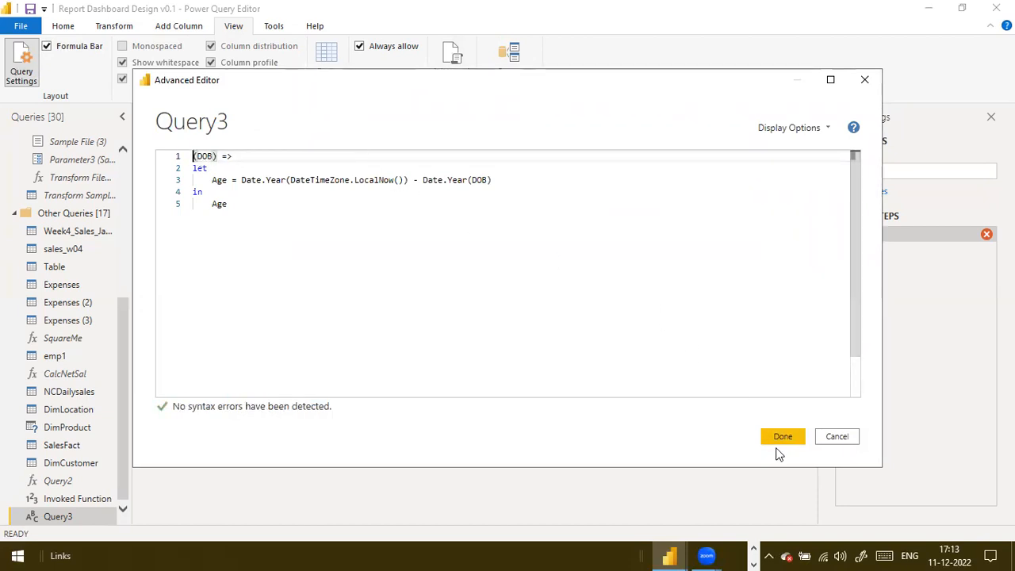
click(780, 437)
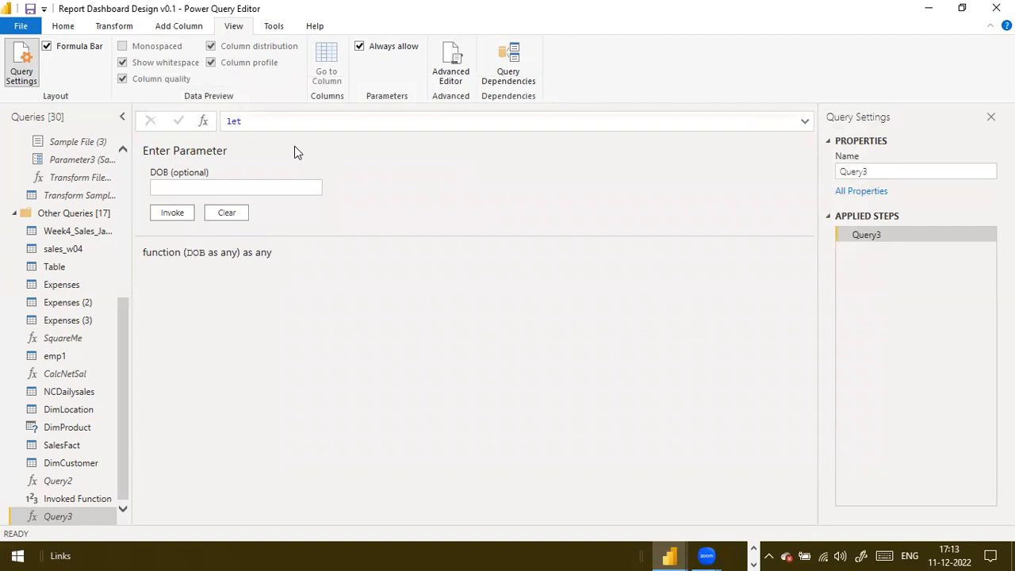
click(804, 120)
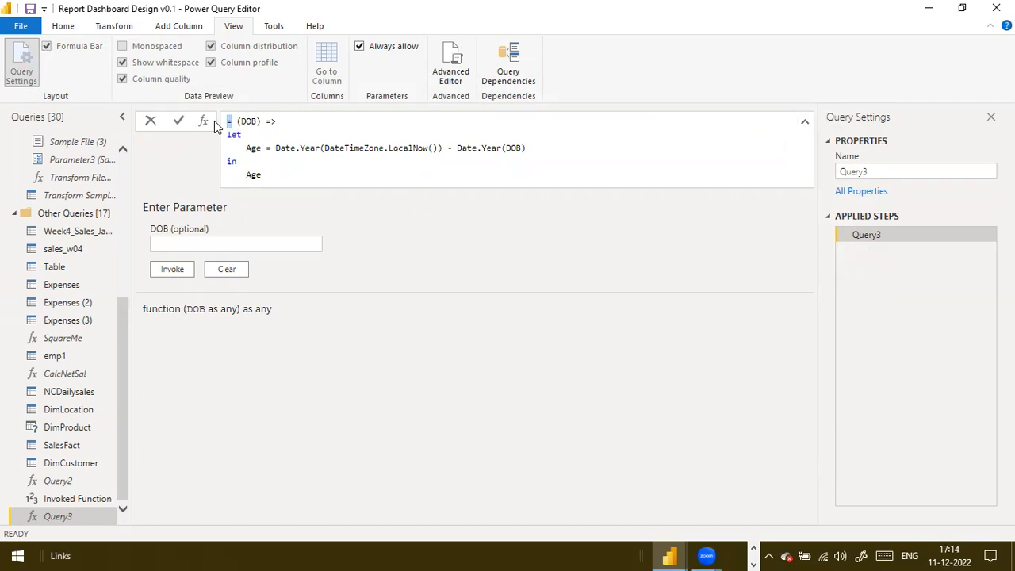
Step: Test the age function by invoking it with a sample date of birth as the DOB parameter
click(292, 244)
text(01/05/1990)
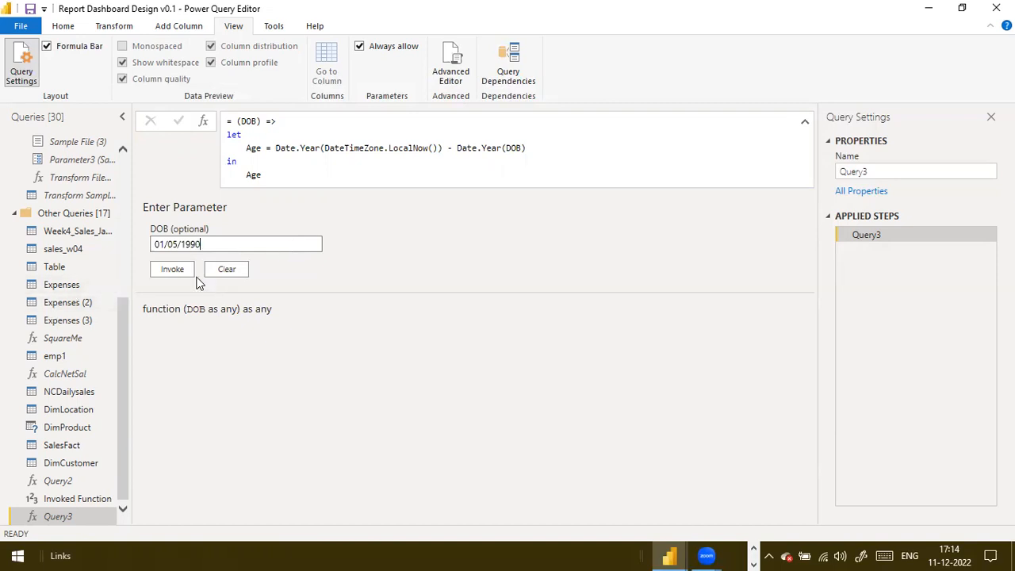
drag(200, 246, 145, 249)
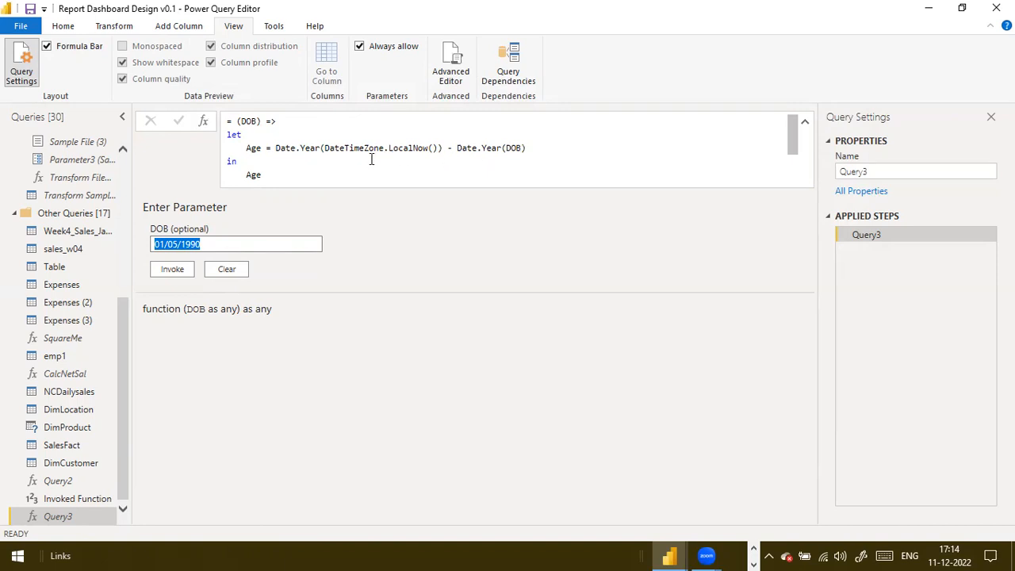
click(212, 244)
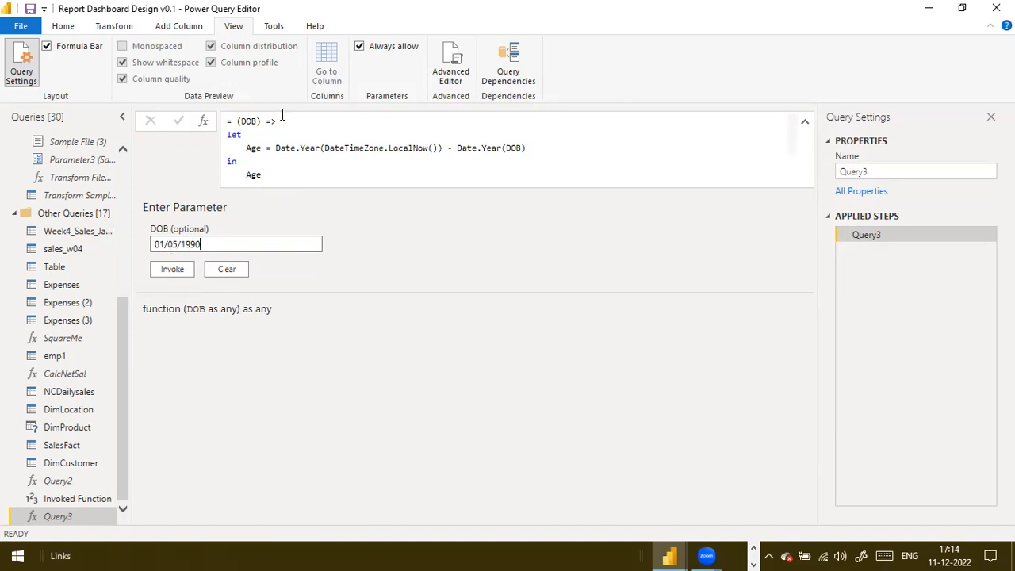
click(172, 269)
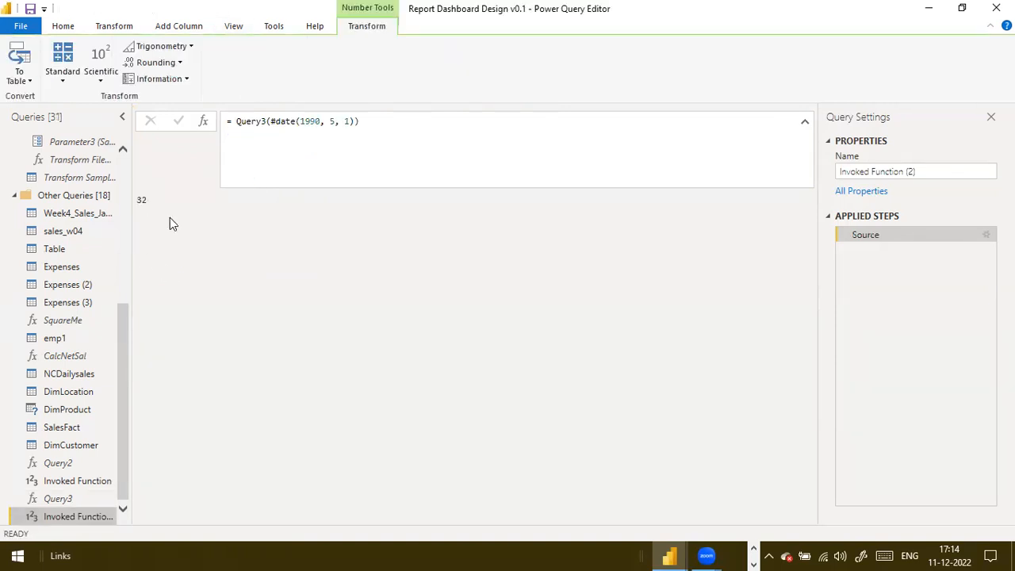
Step: Rename the Query3 function as CalcAge
click(58, 499)
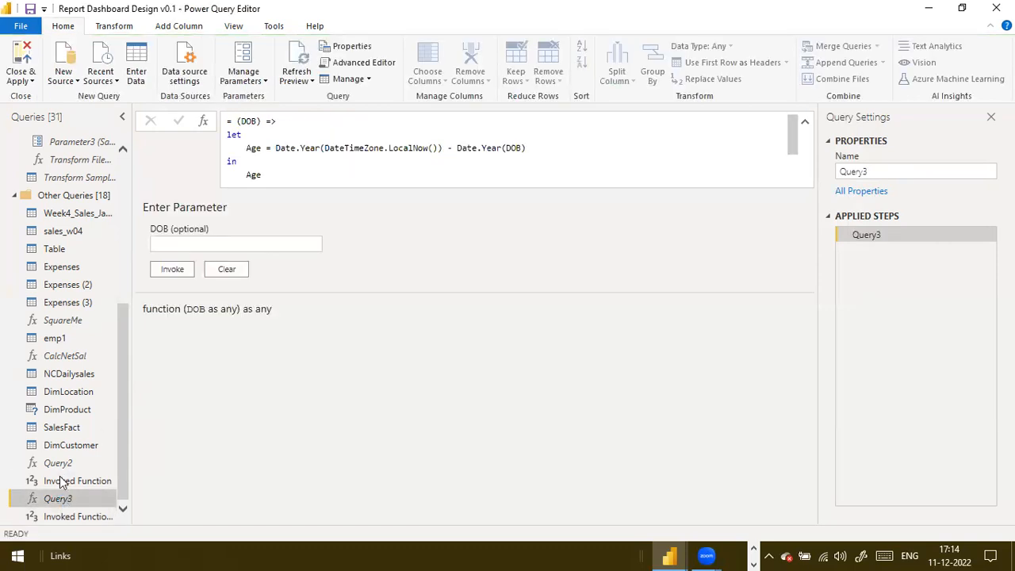
right_click(59, 499)
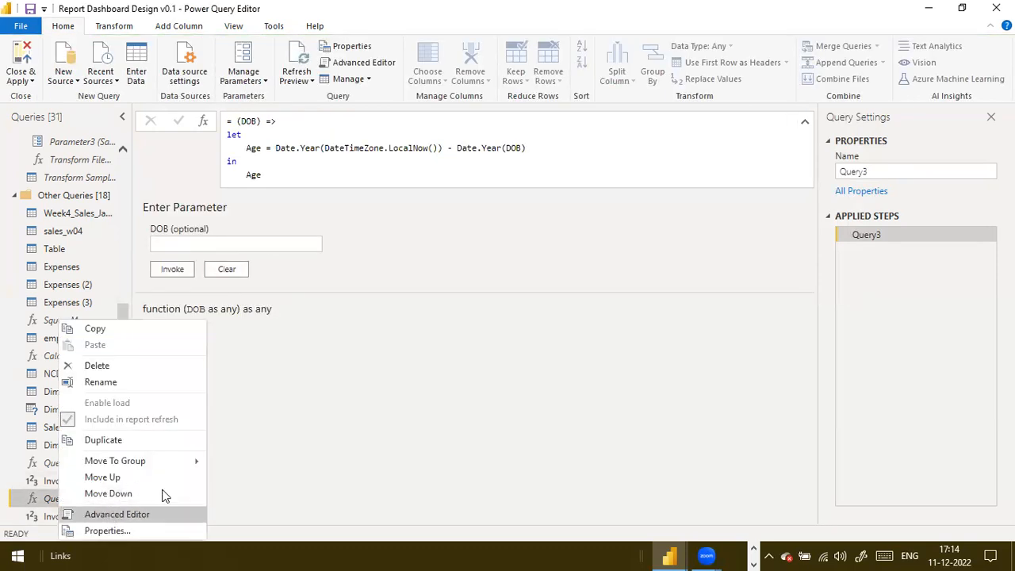
click(328, 368)
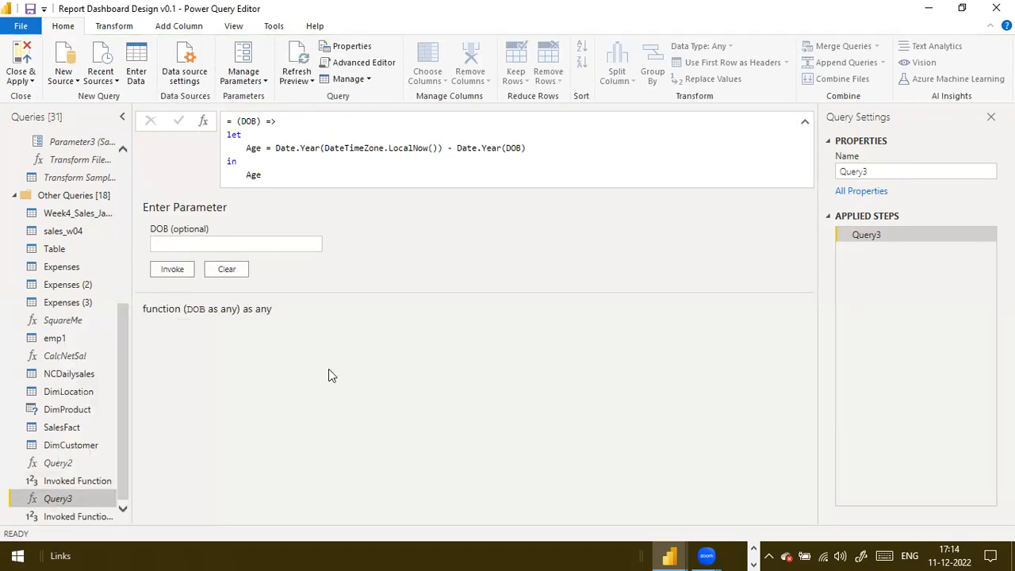
click(95, 515)
click(63, 501)
right_click(62, 501)
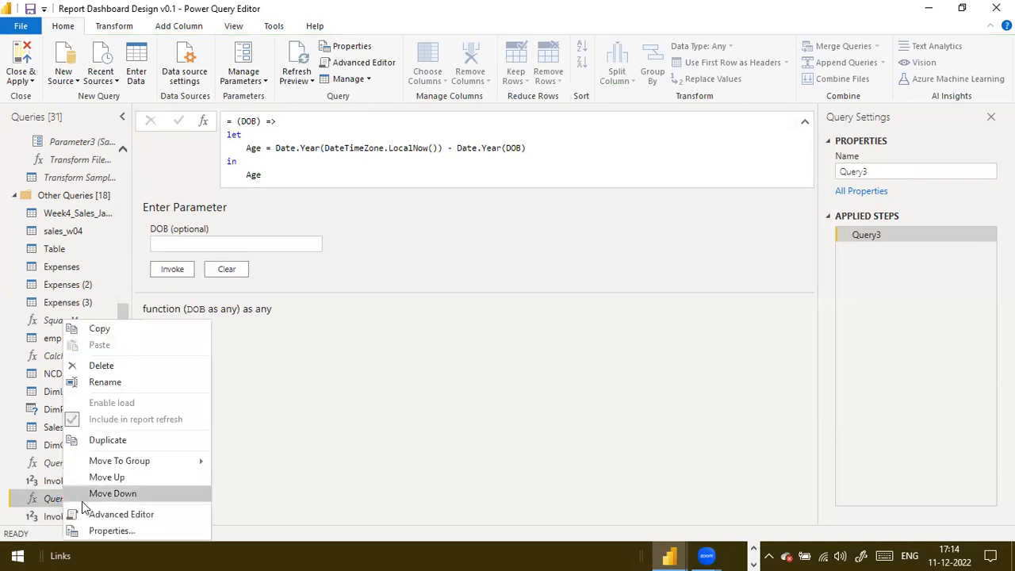
click(144, 387)
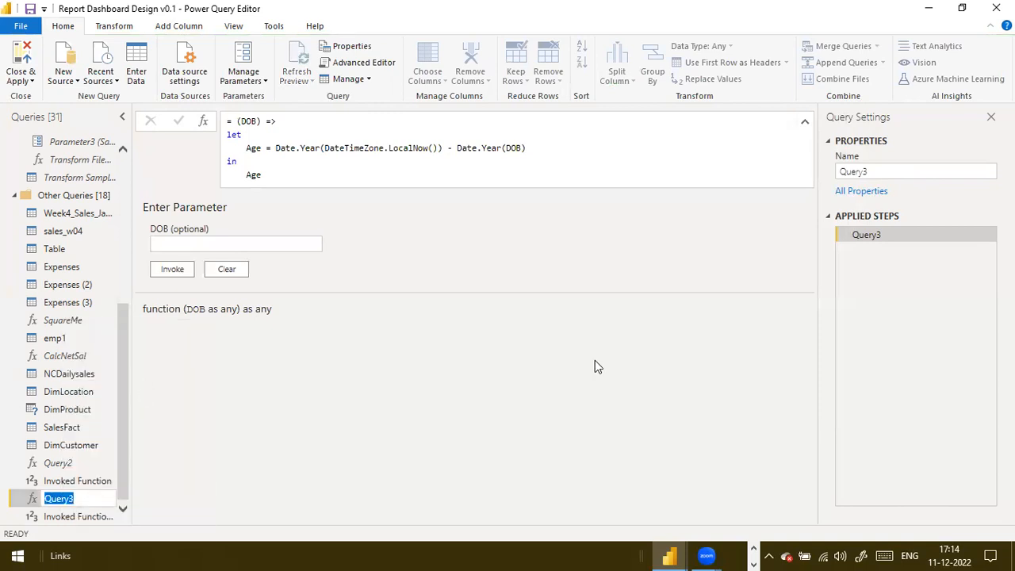
text(CalcAge)
key(Return)
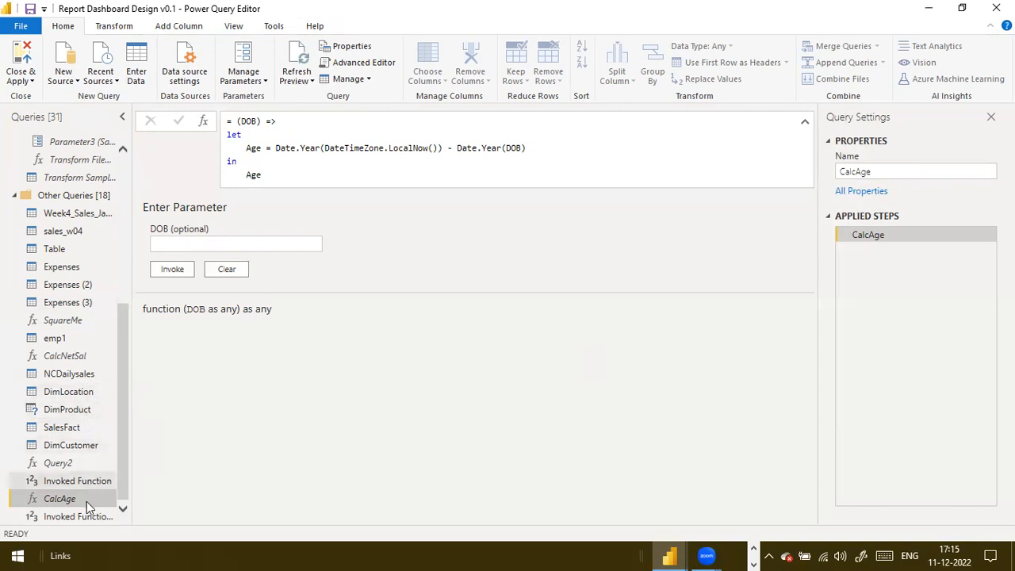
Step: Try to switch all tables to Import mode from the DimCustomer query
click(279, 243)
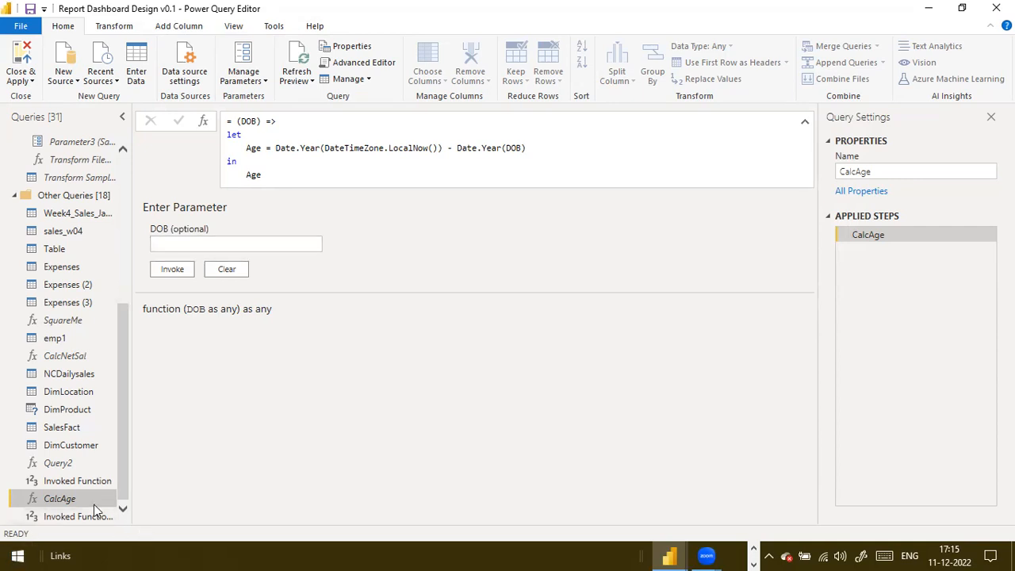
click(51, 447)
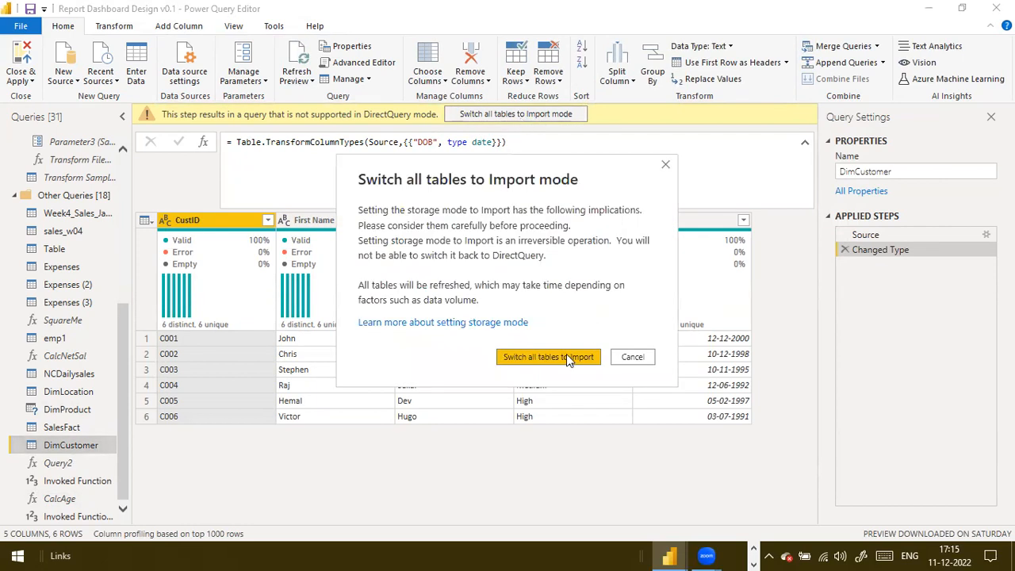
click(566, 356)
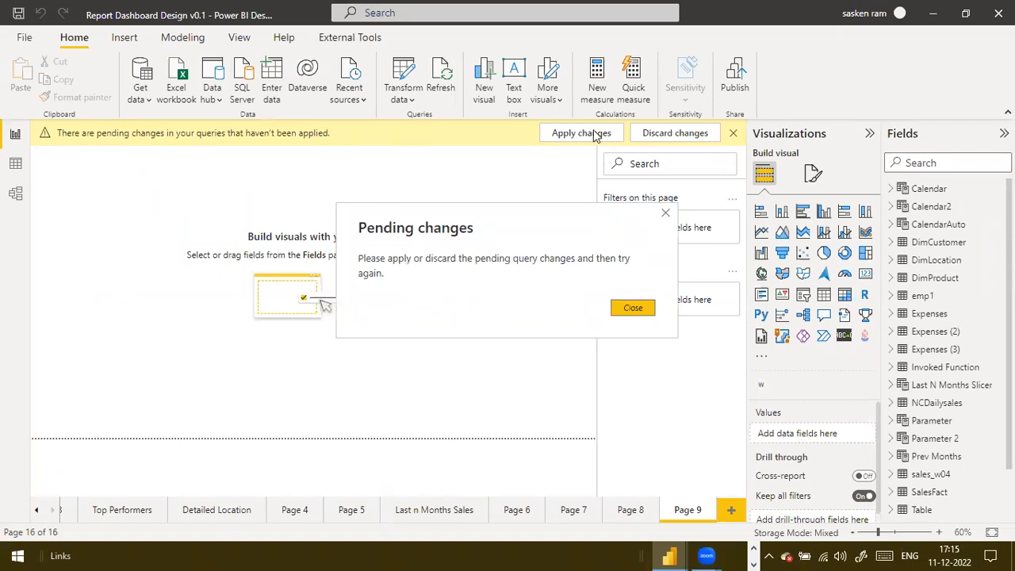
click(631, 309)
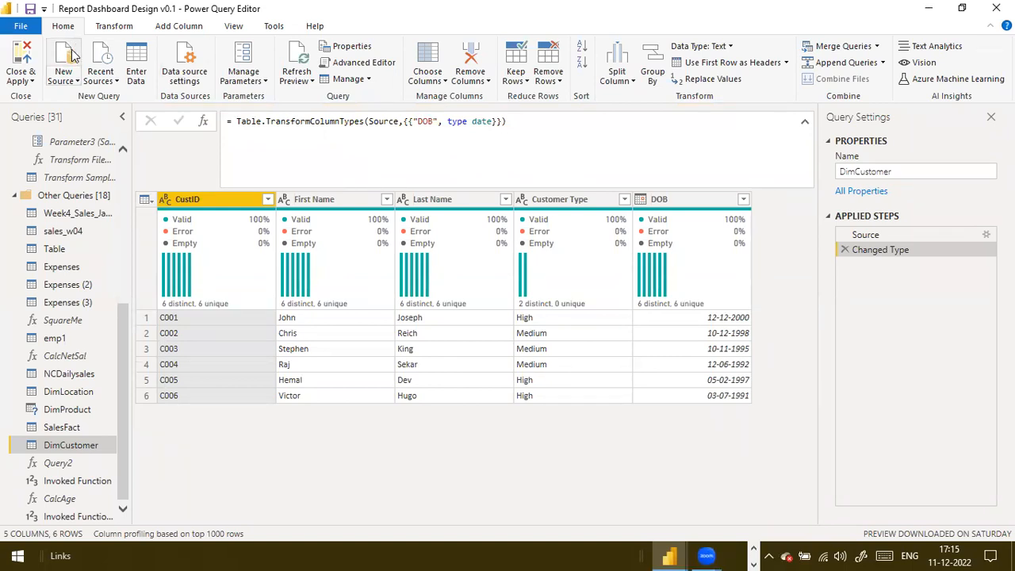
Step: Close the query editor with its changes and try to apply the pending query changes to the report
click(19, 29)
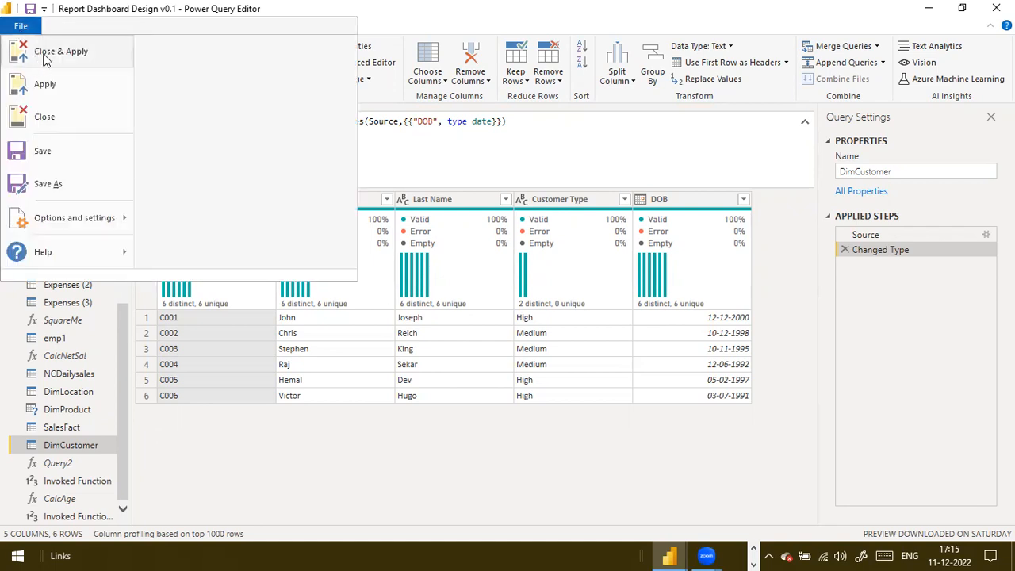
click(46, 61)
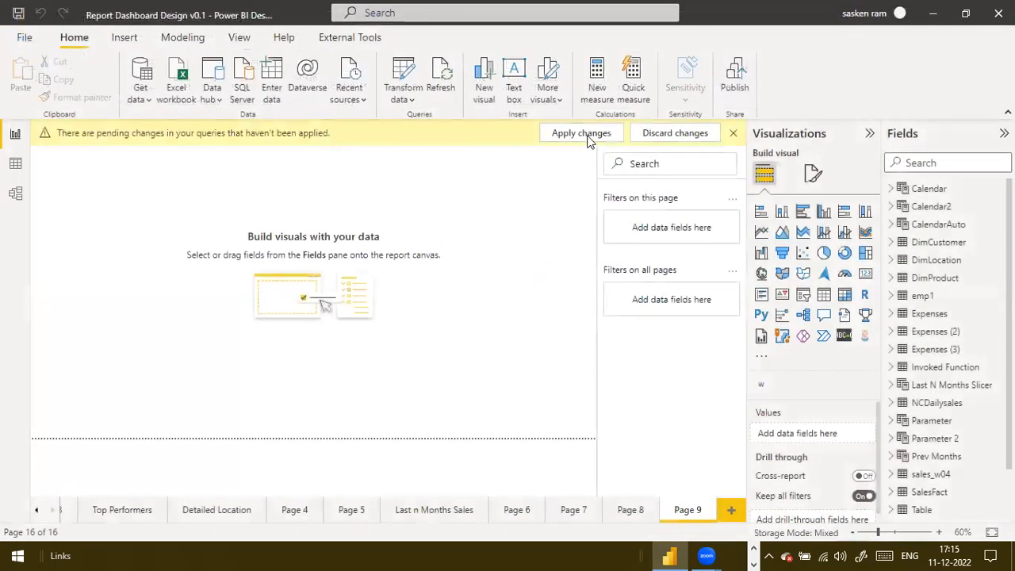
click(584, 134)
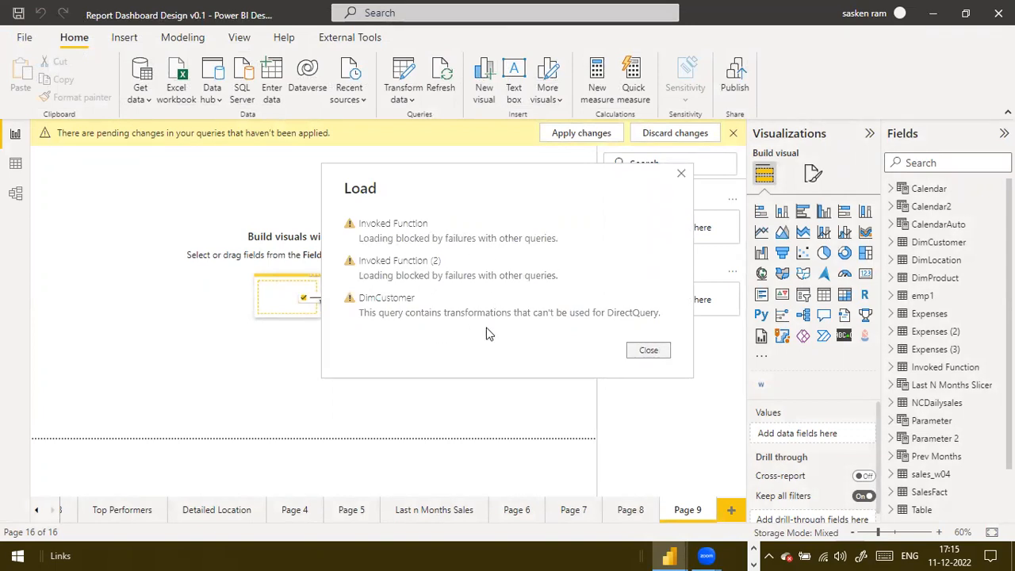
click(648, 352)
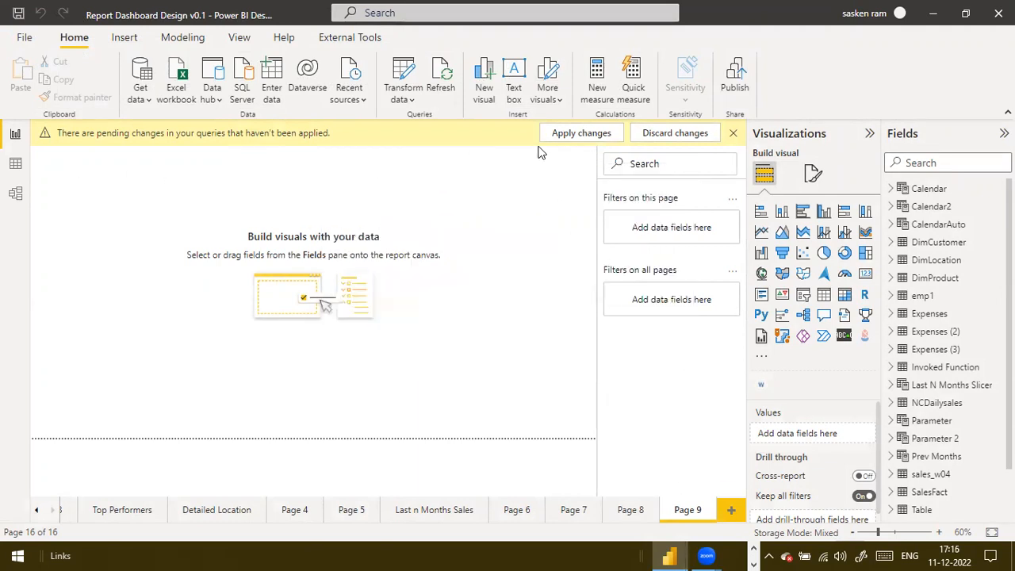
Step: Discard all pending query changes and save the report
click(677, 136)
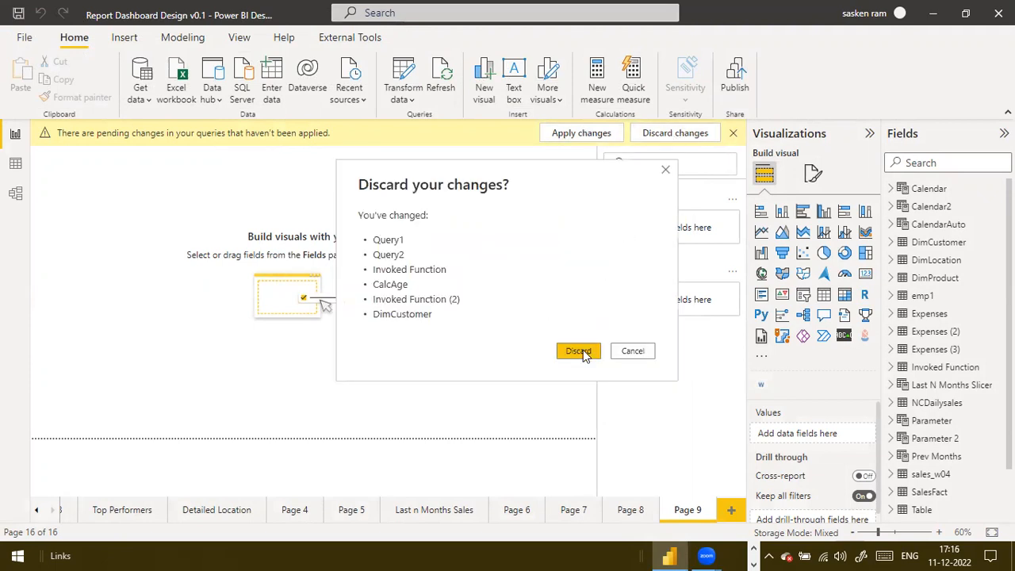
click(579, 350)
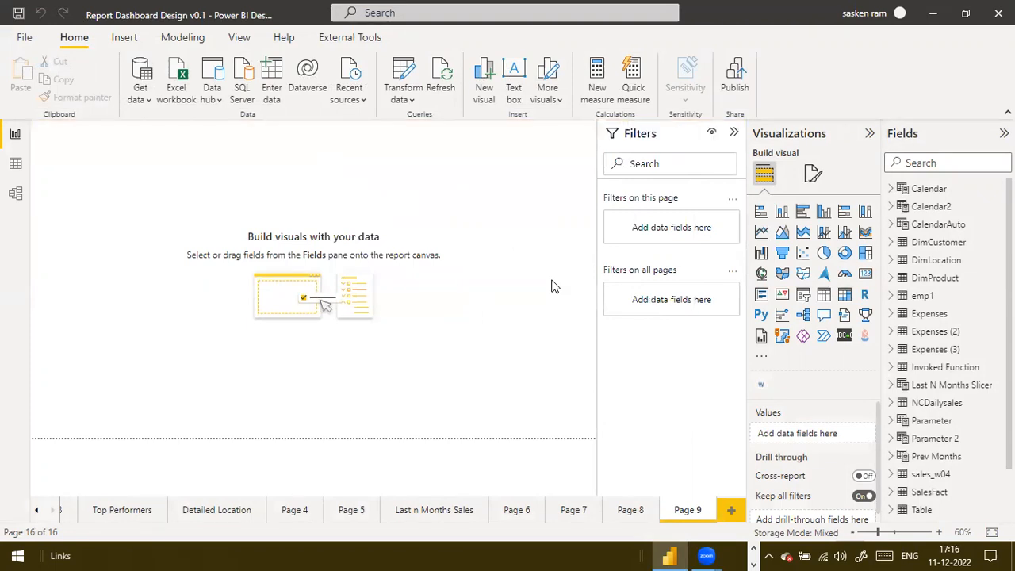
click(27, 42)
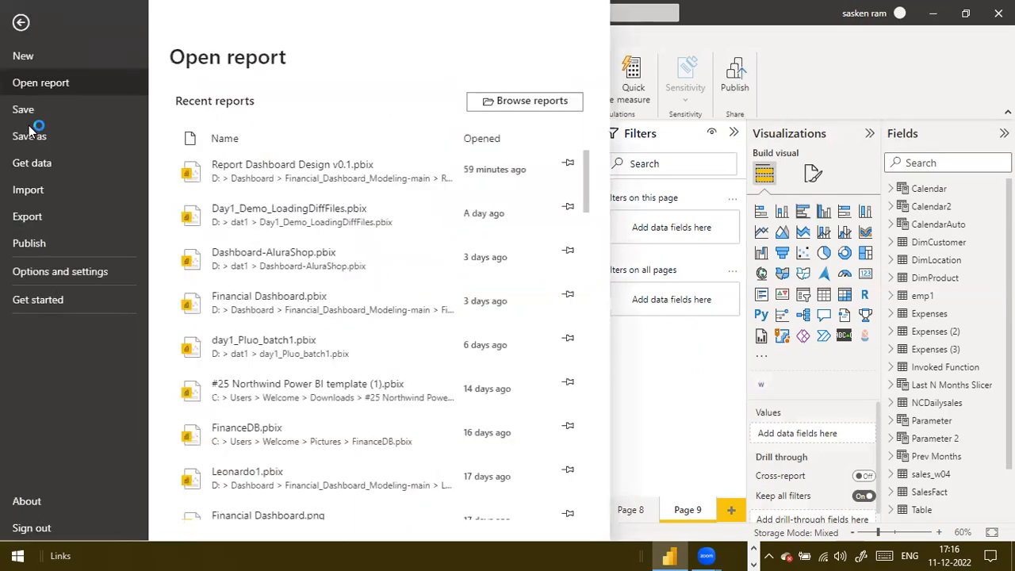
click(27, 115)
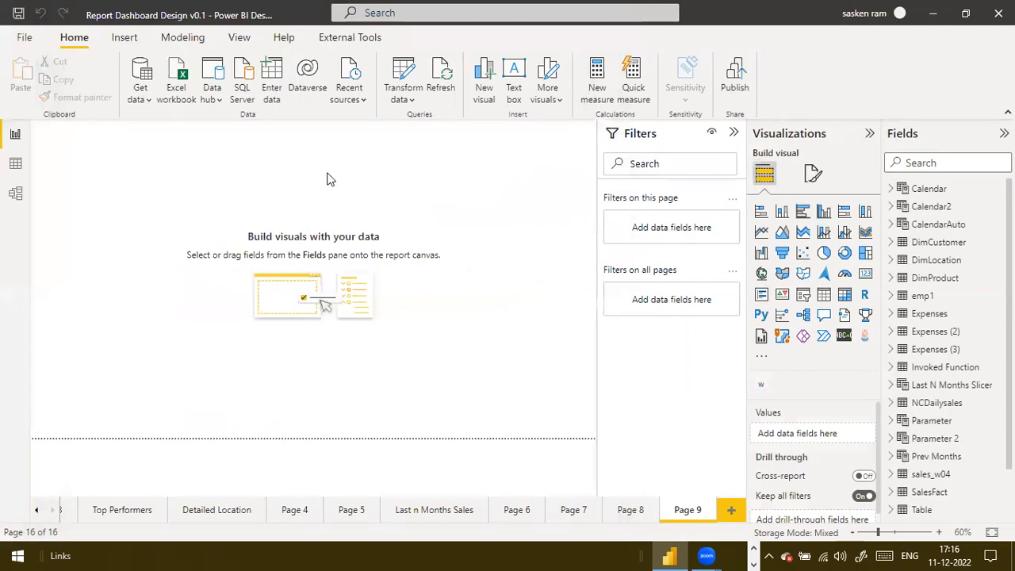
Step: Reopen the Power Query Editor and check the DimCustomer query's SQL Server source settings without changing them
click(403, 103)
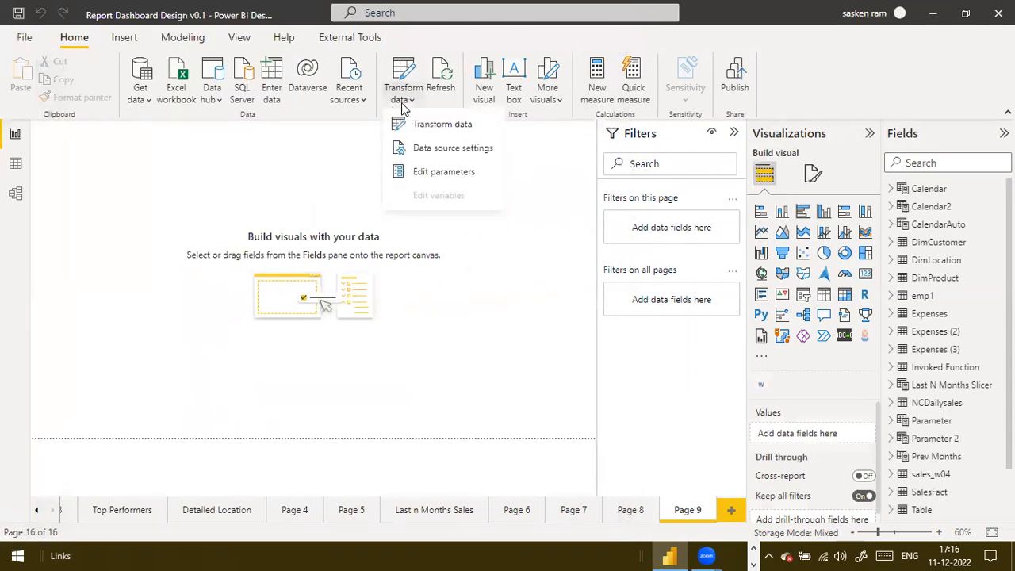
click(416, 125)
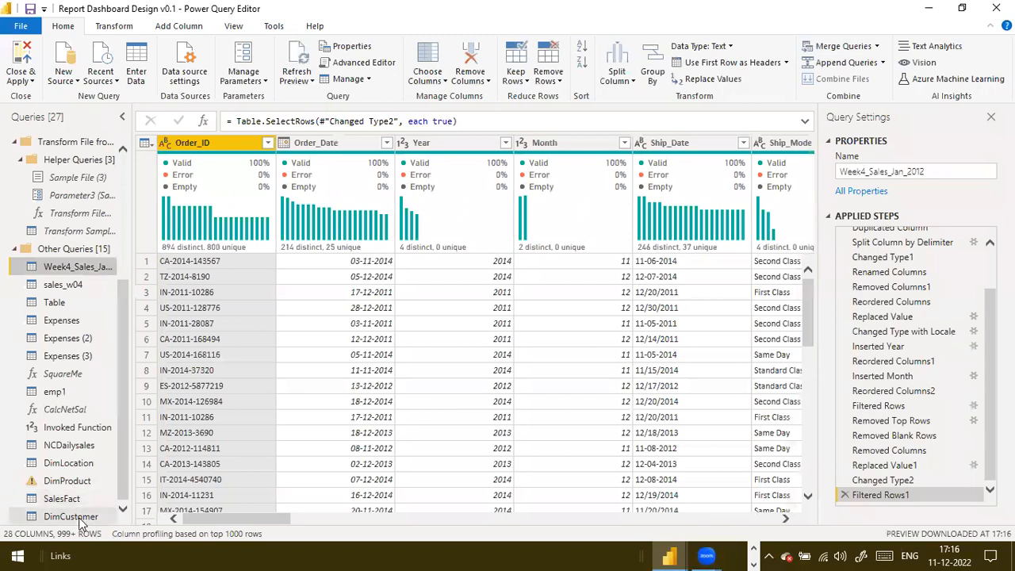
click(79, 521)
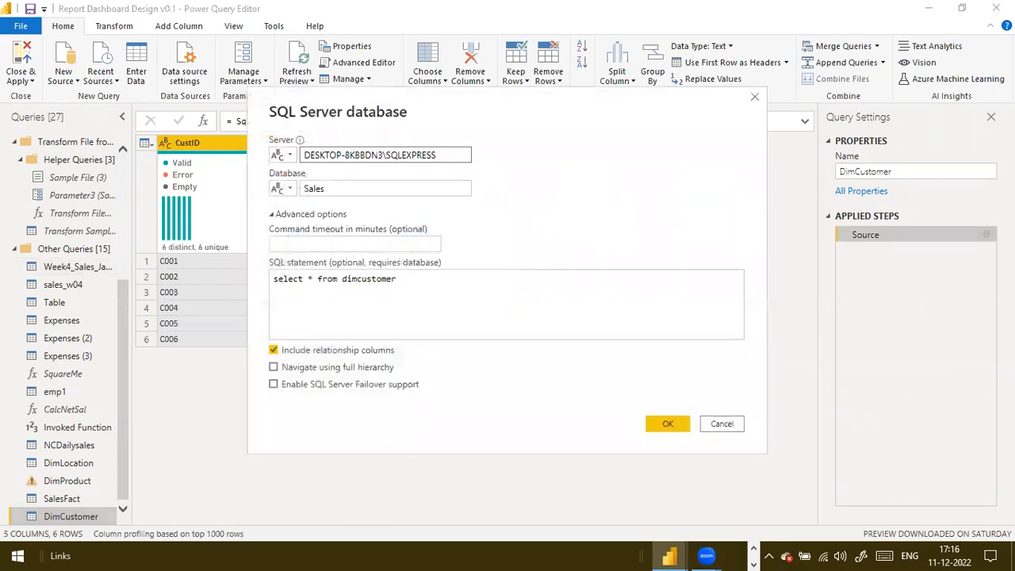
click(721, 424)
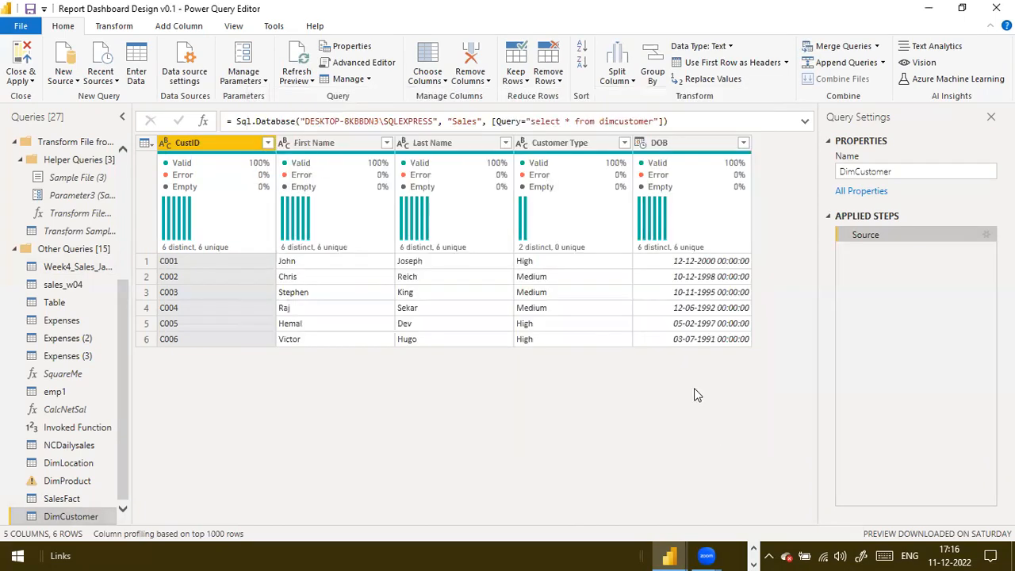
click(700, 144)
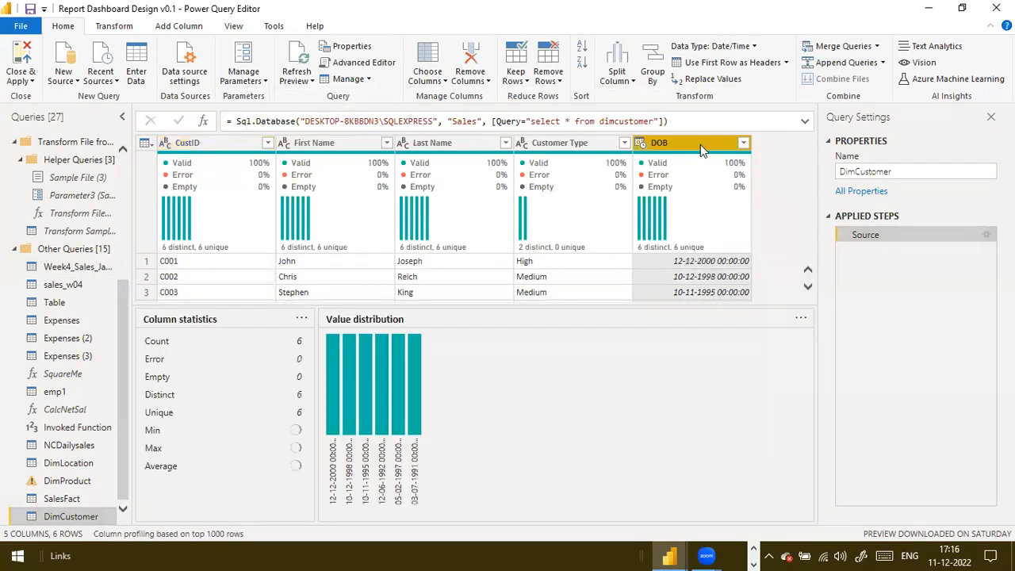
click(179, 27)
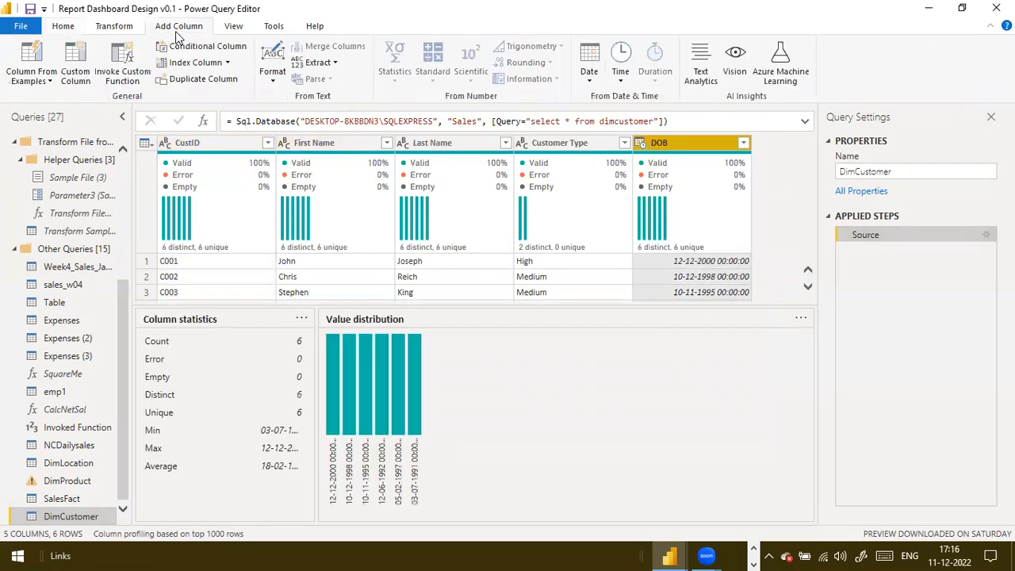
click(115, 73)
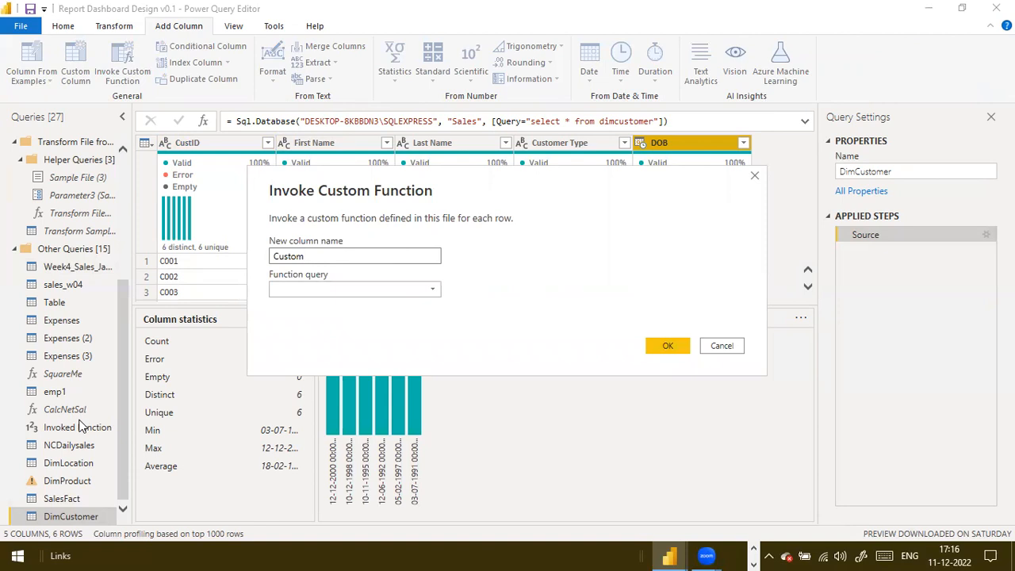
click(722, 346)
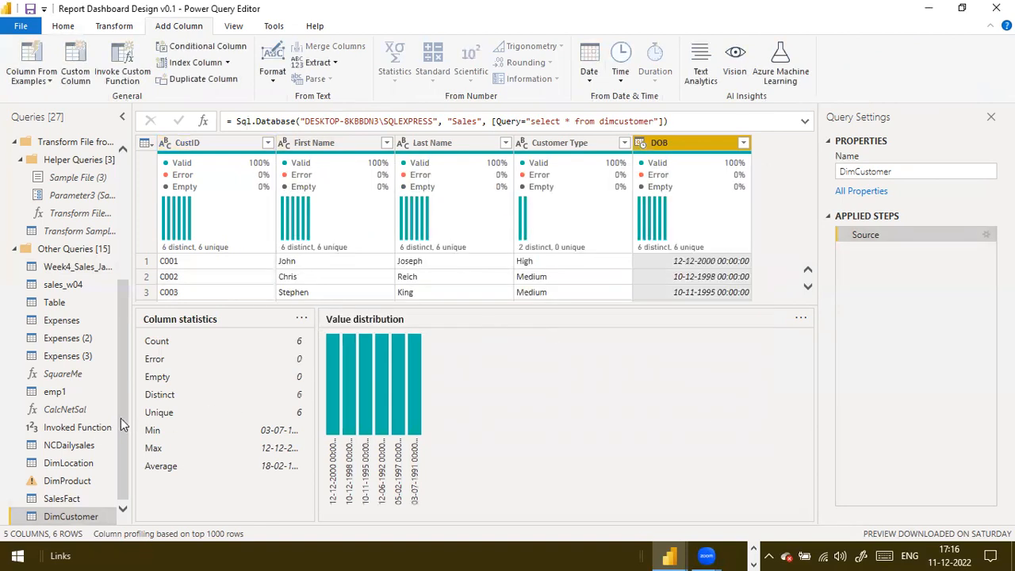
Step: Select the DimLocation query and collapse the Other Queries group
click(71, 462)
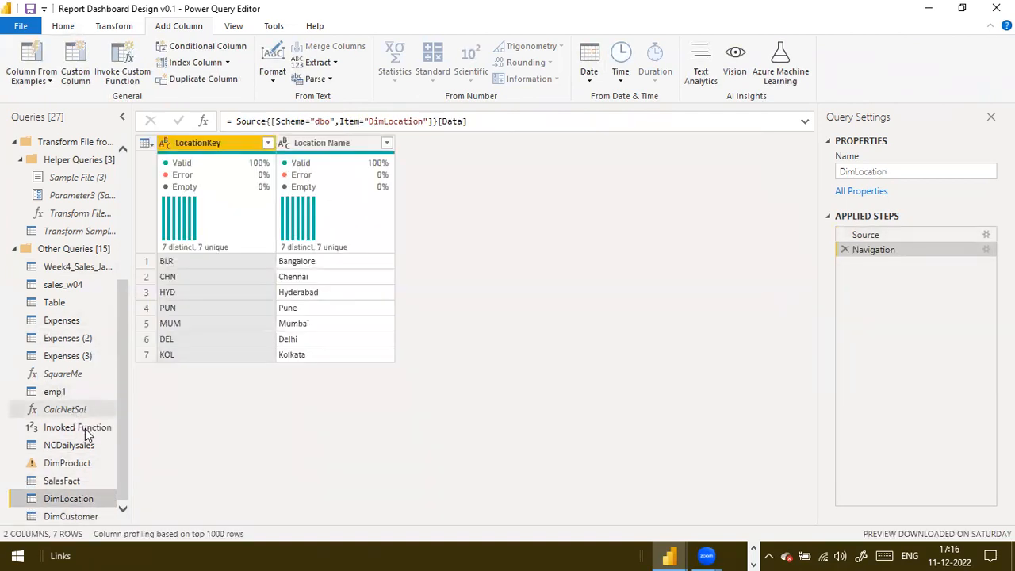
click(14, 249)
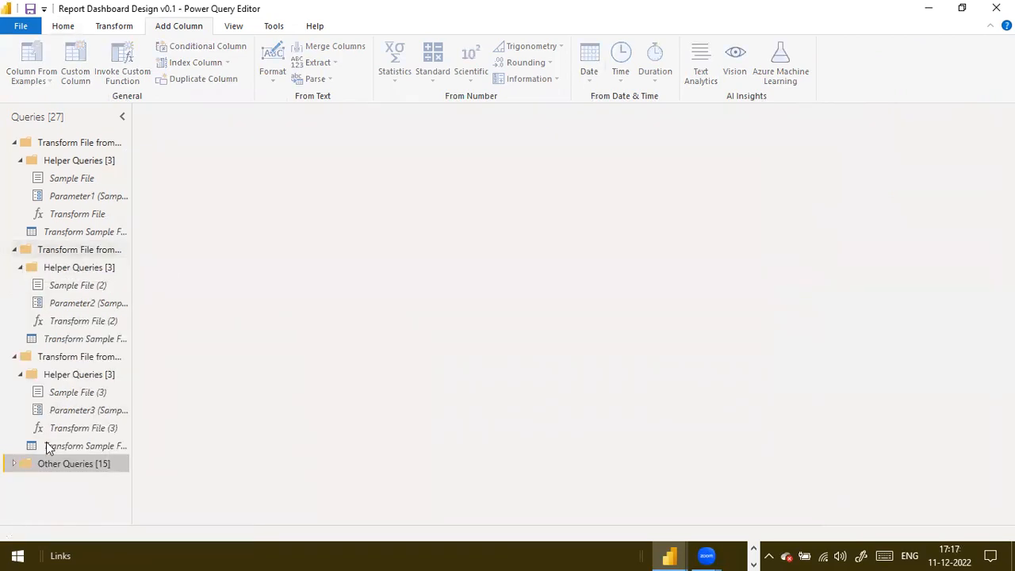
Step: Add a new blank query to the Other Queries group and leave its formula empty
right_click(51, 487)
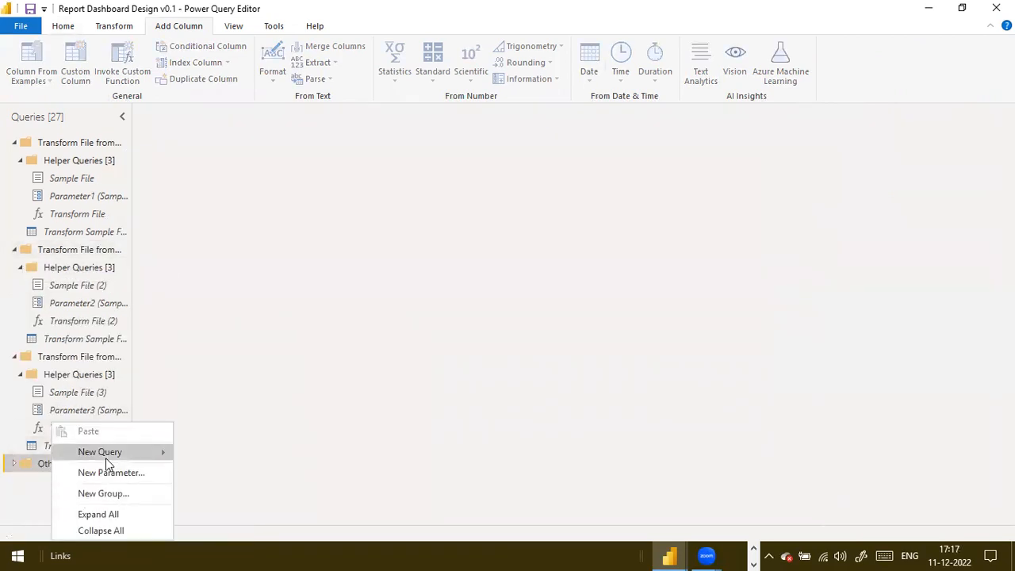
mouse_move(103, 453)
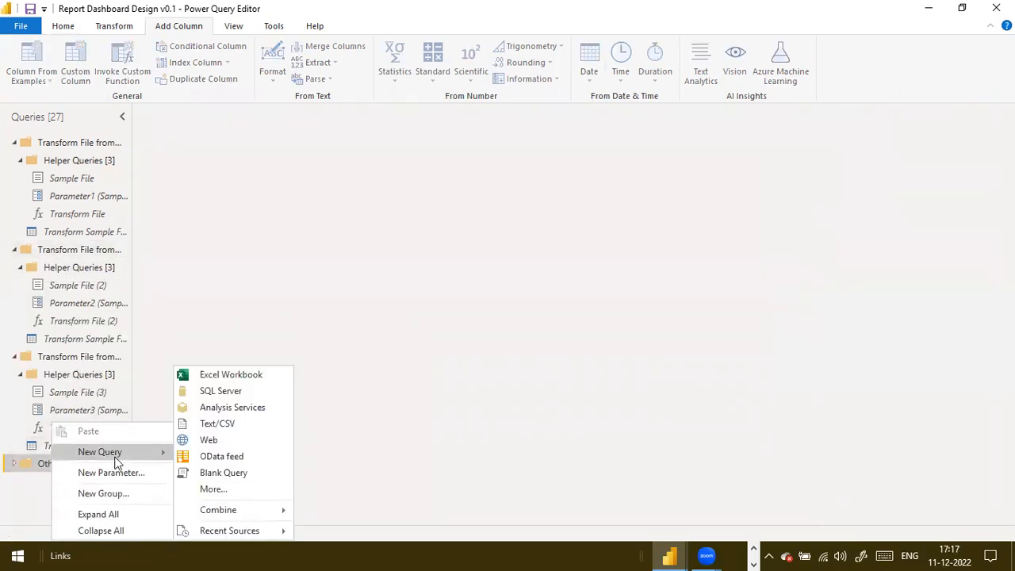
click(252, 472)
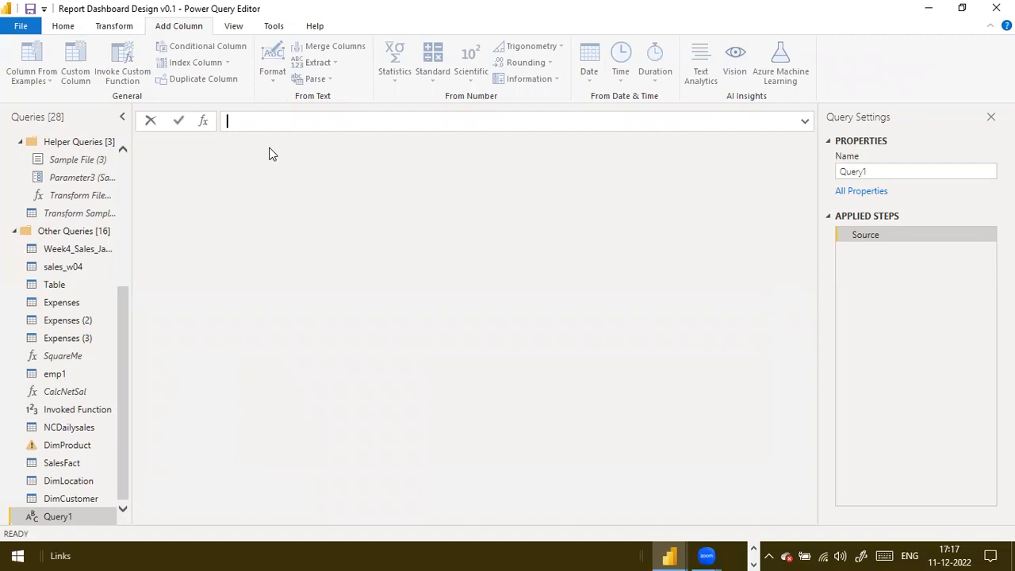
text(Adyar, Chennai 20)
key(ctrl+z)
Step: Switch to PowerPoint, copy the DOB age function code from the Custom function slide, and enter it as the blank query's formula in Power Query
key(alt+Tab)
key(Tab)
key(Tab)
key(Tab)
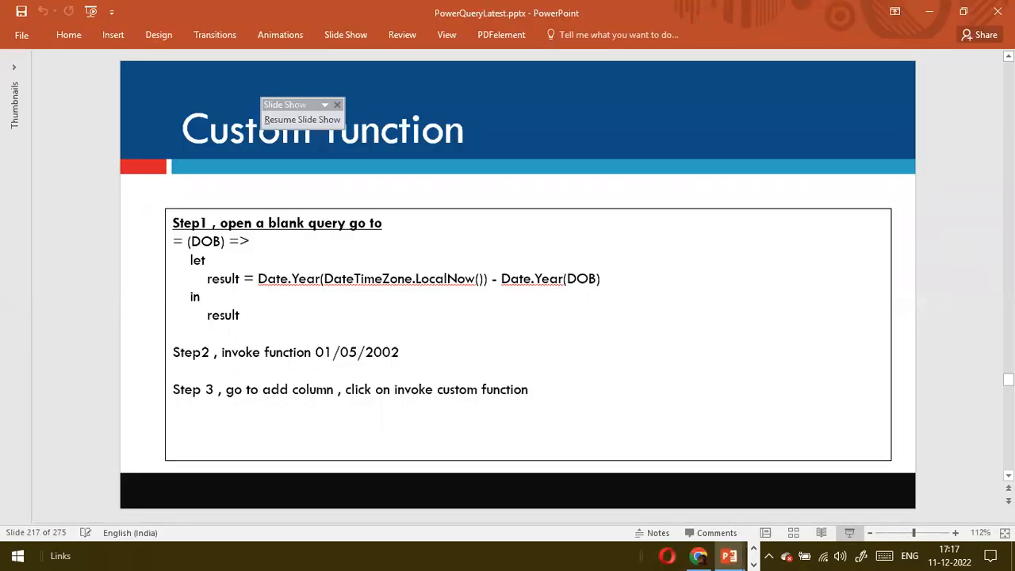
click(241, 316)
drag(240, 315, 173, 242)
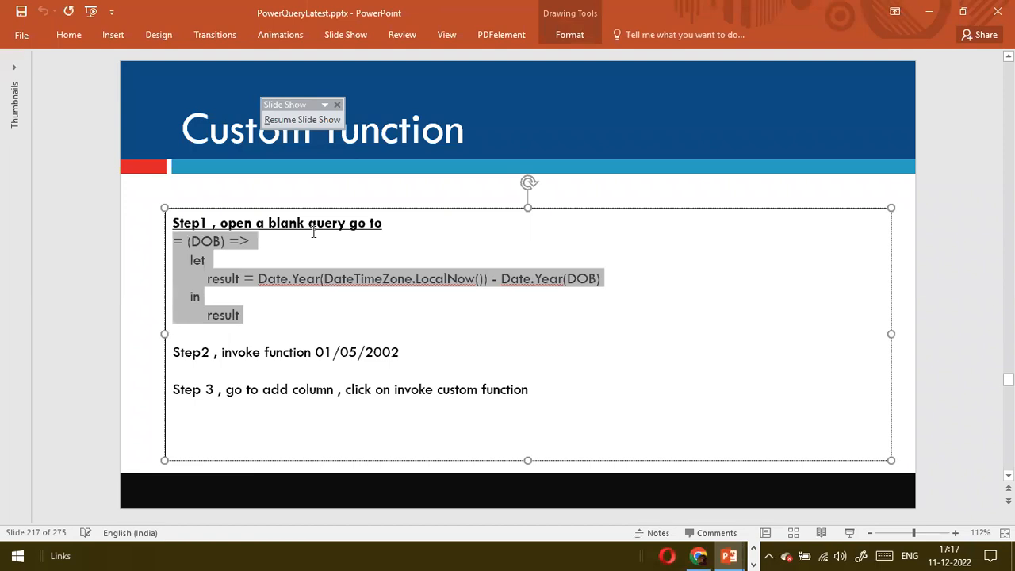
key(alt+Tab)
click(487, 120)
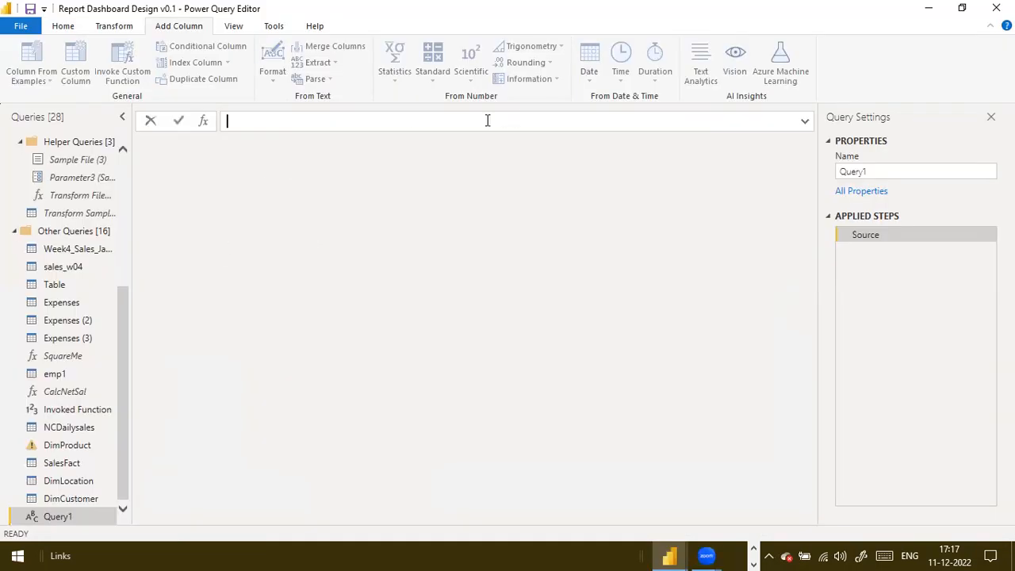
key(ctrl+v)
key(Return)
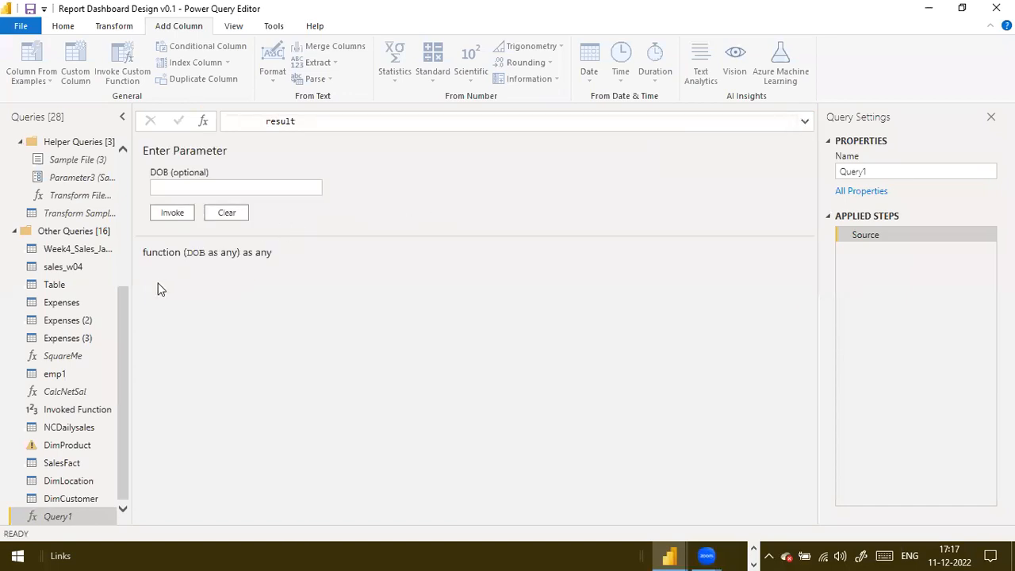
Step: Rename the new function query as CalcAg
right_click(51, 521)
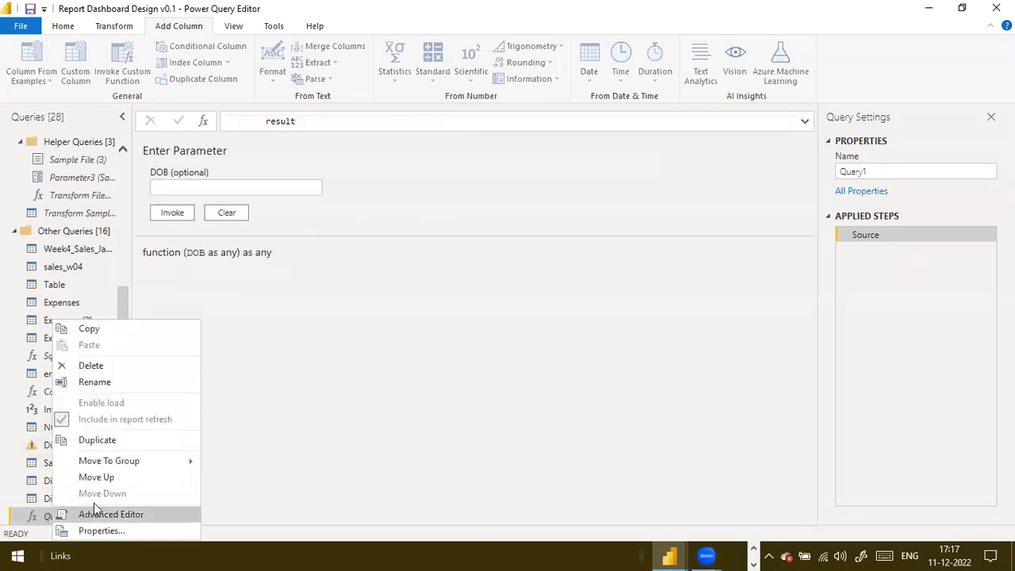
click(95, 383)
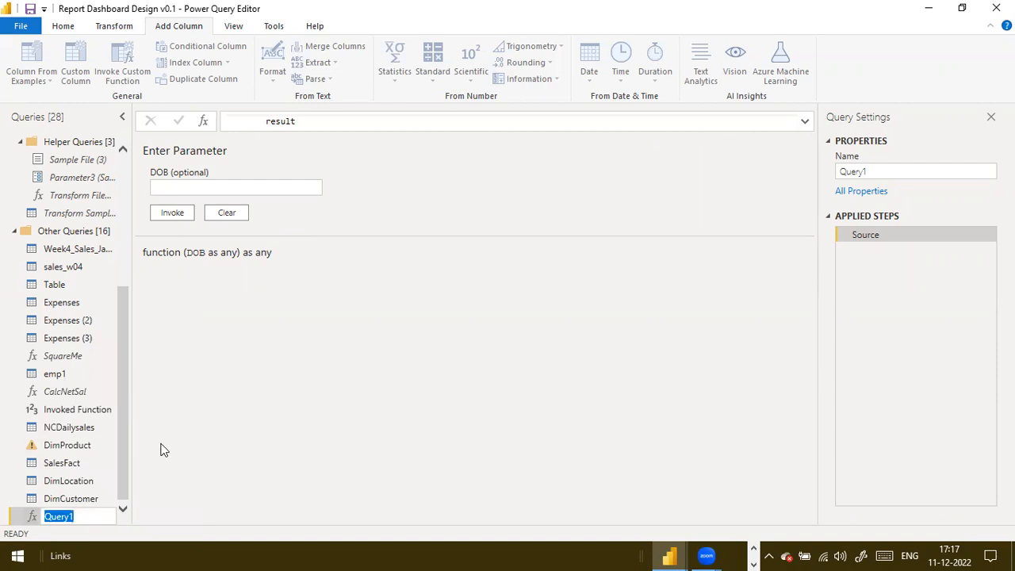
text(CalcAg)
key(Return)
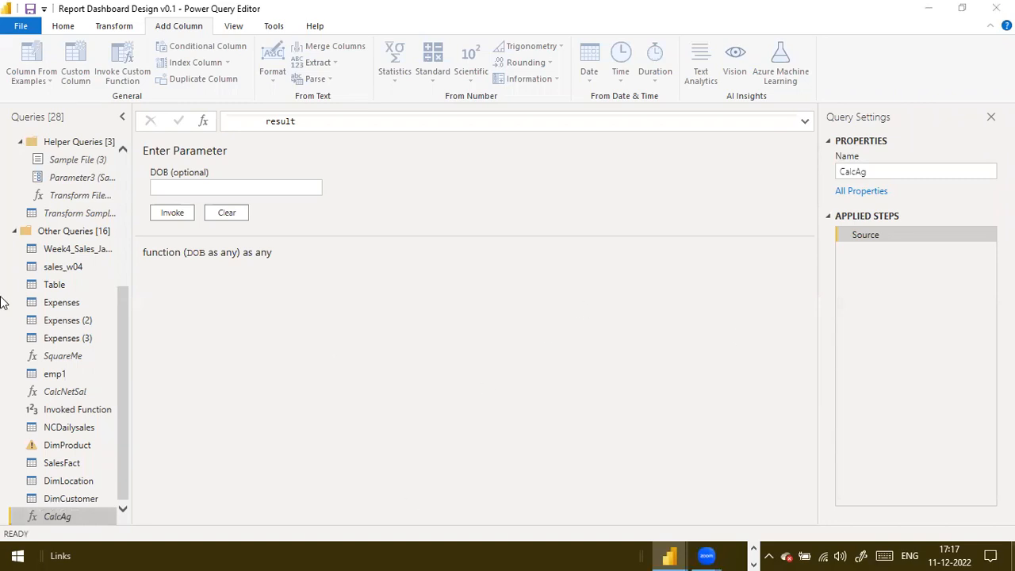
Step: Start invoking the CalcAg custom function on the DimCustomer query with Age as the new column name
click(70, 498)
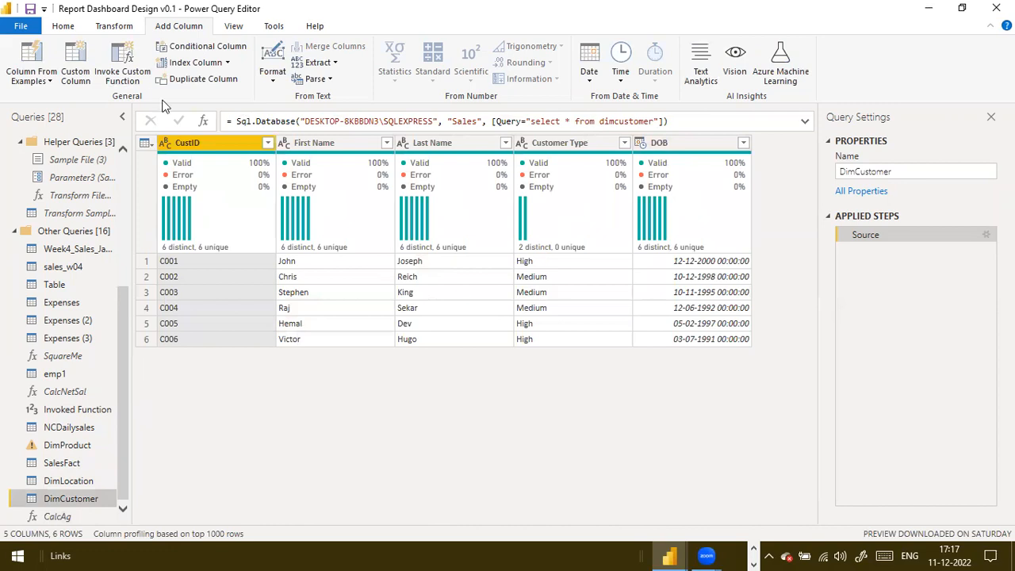
click(120, 80)
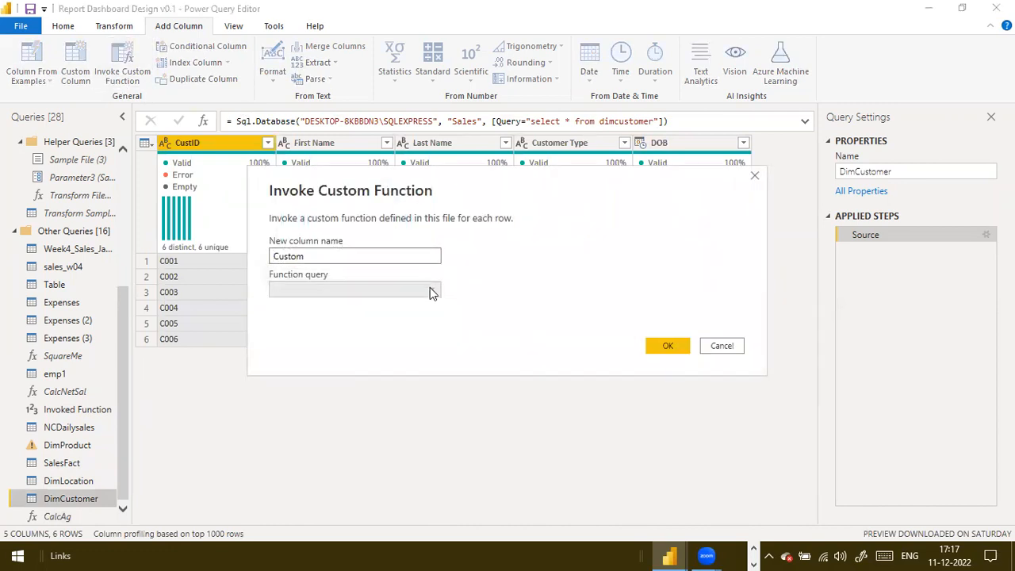
click(430, 288)
click(343, 378)
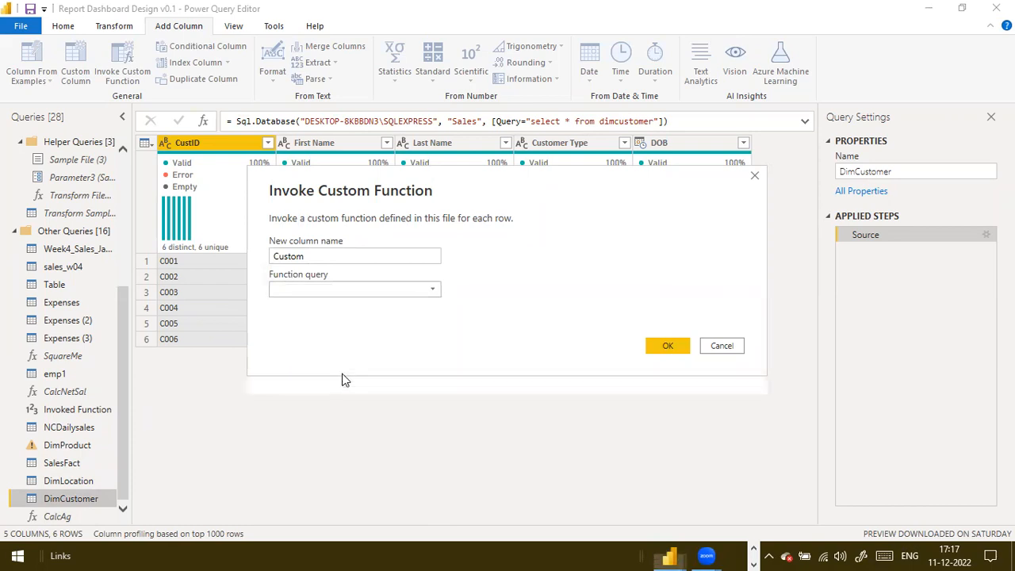
click(366, 261)
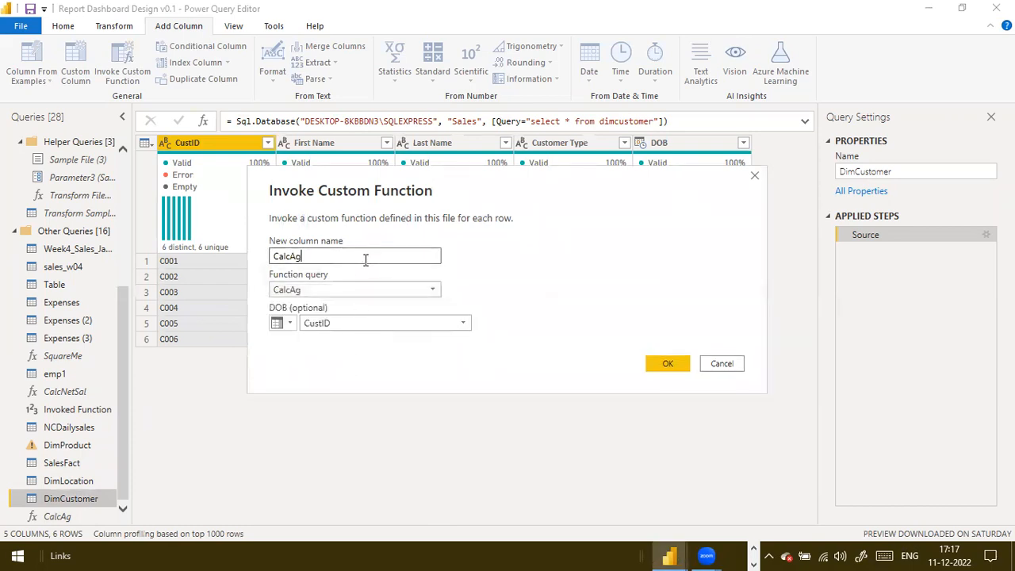
key(ctrl+a)
text(Age)
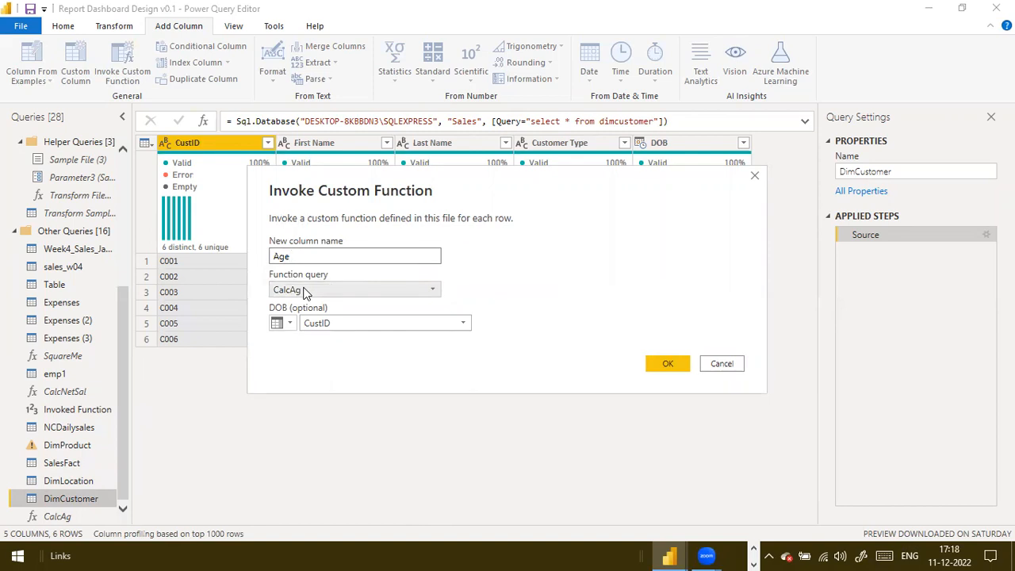
Step: Set the function's DOB argument to the DOB column and add the Age column
drag(404, 170, 702, 271)
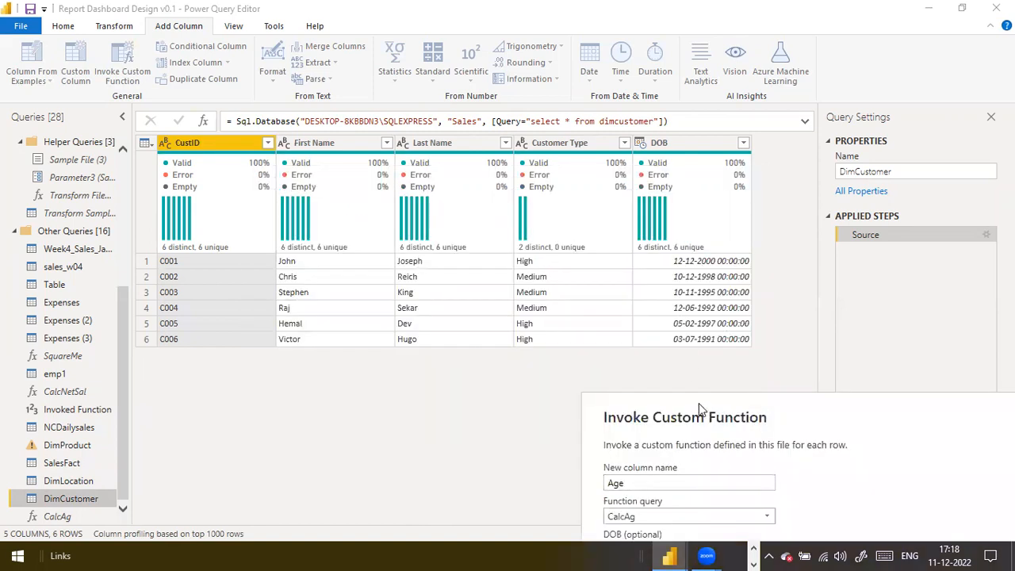
drag(699, 403, 513, 273)
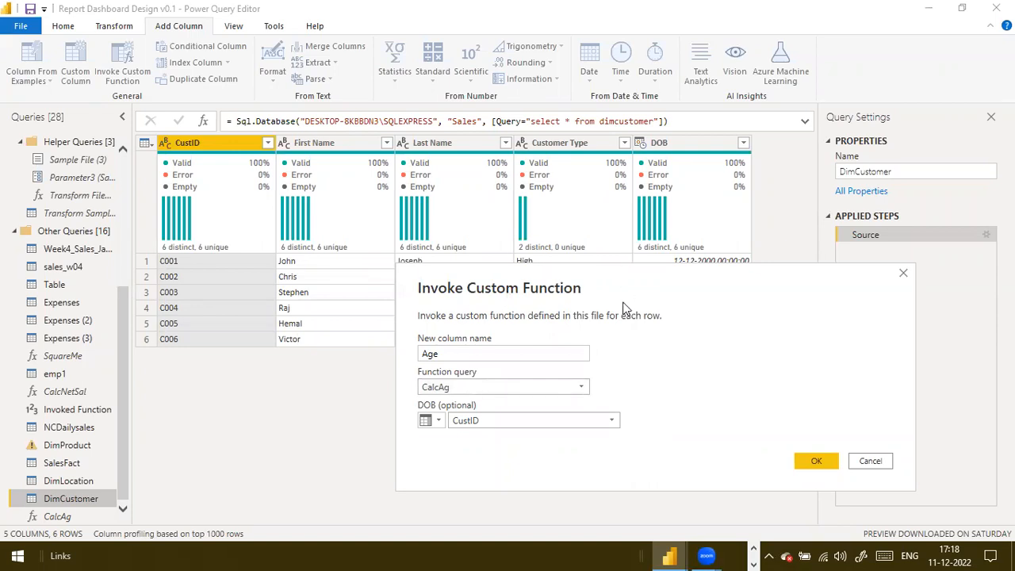
drag(608, 282, 658, 373)
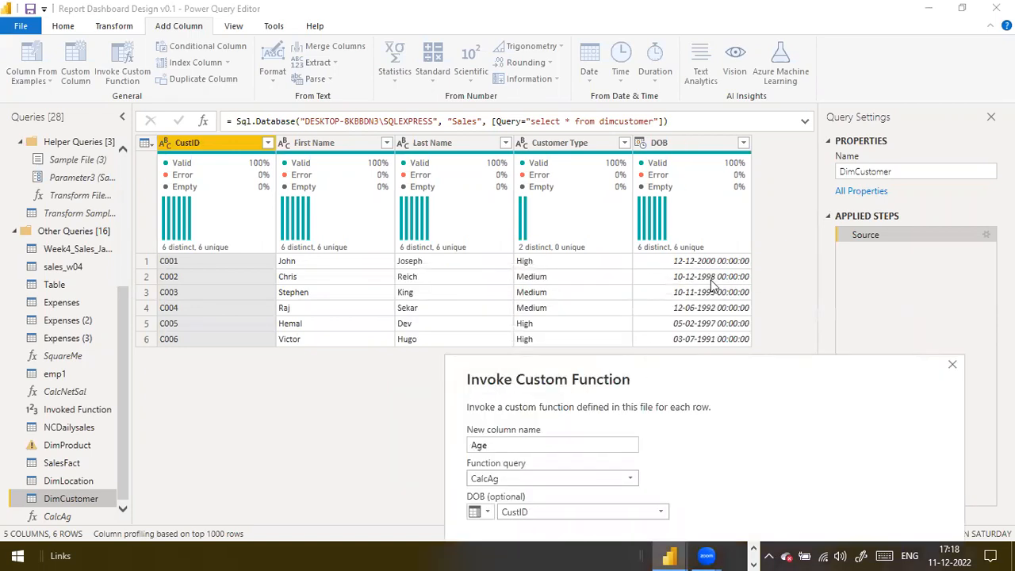
drag(644, 363, 398, 331)
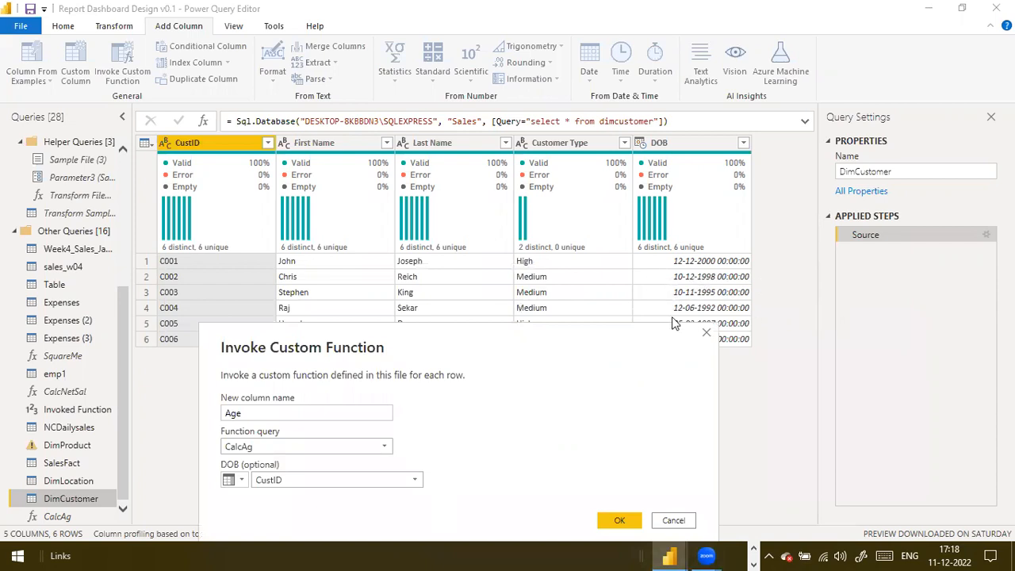
drag(512, 334, 527, 189)
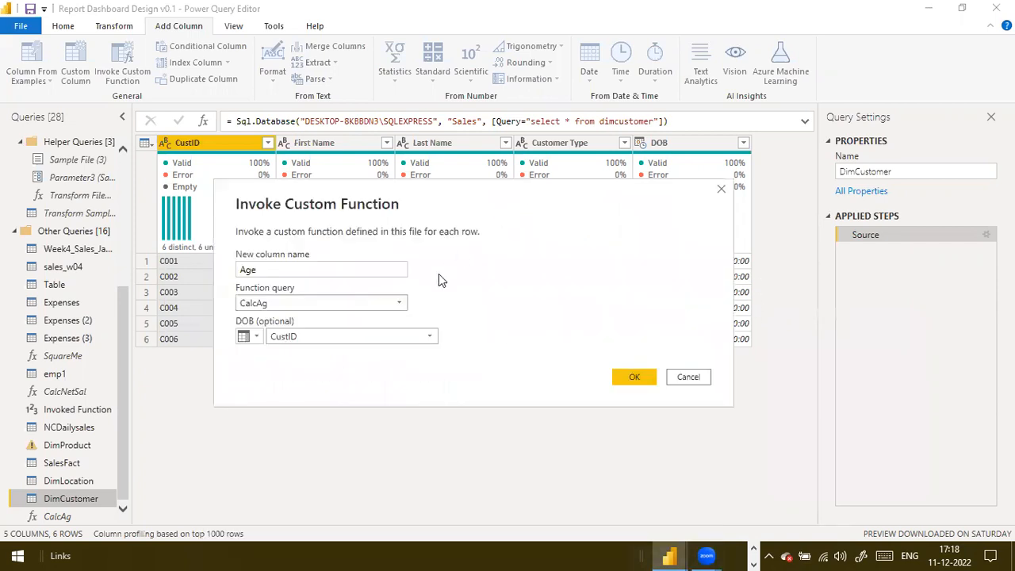
click(431, 339)
click(426, 336)
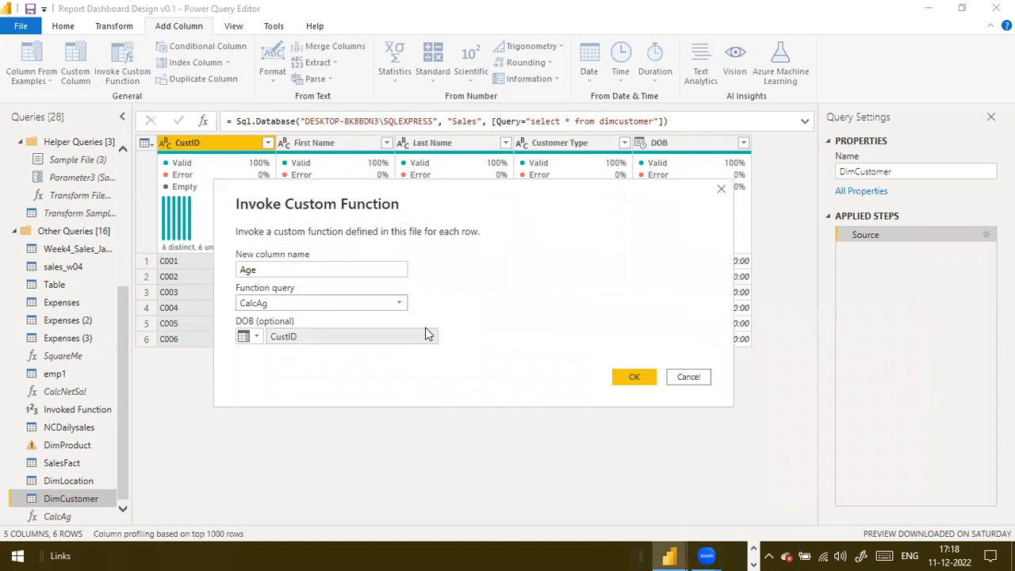
click(256, 337)
click(274, 370)
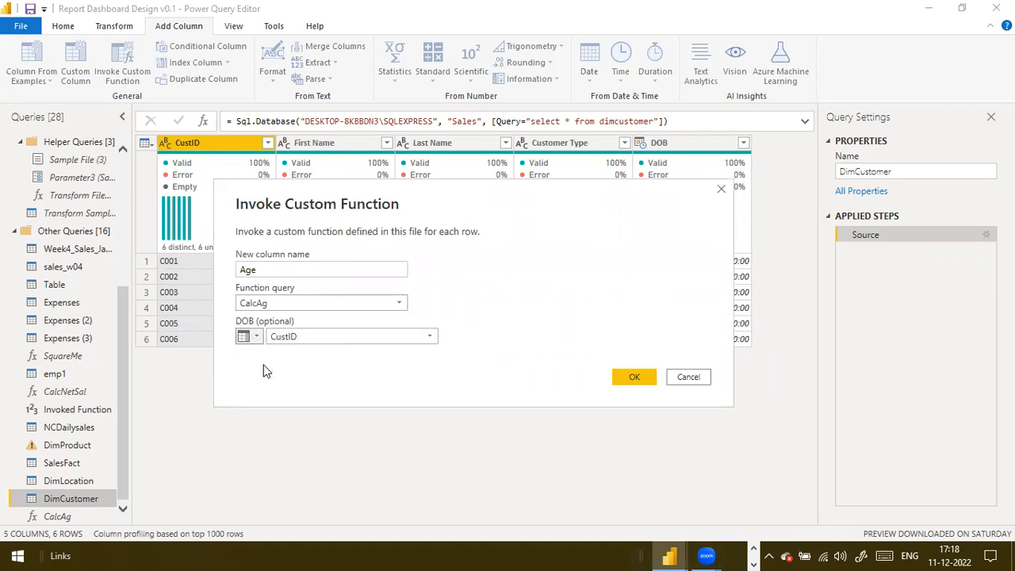
click(336, 339)
click(312, 410)
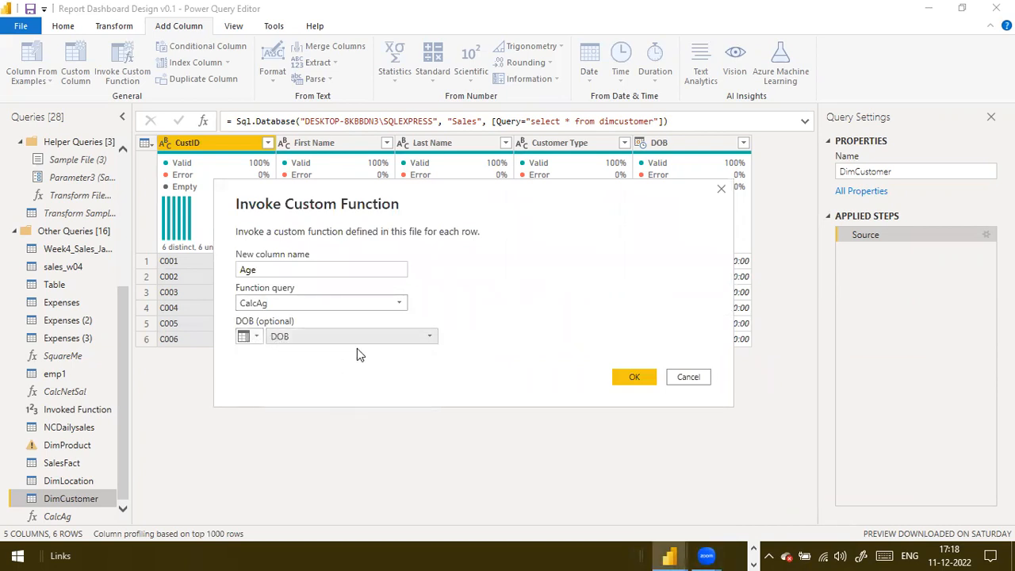
drag(510, 215, 593, 367)
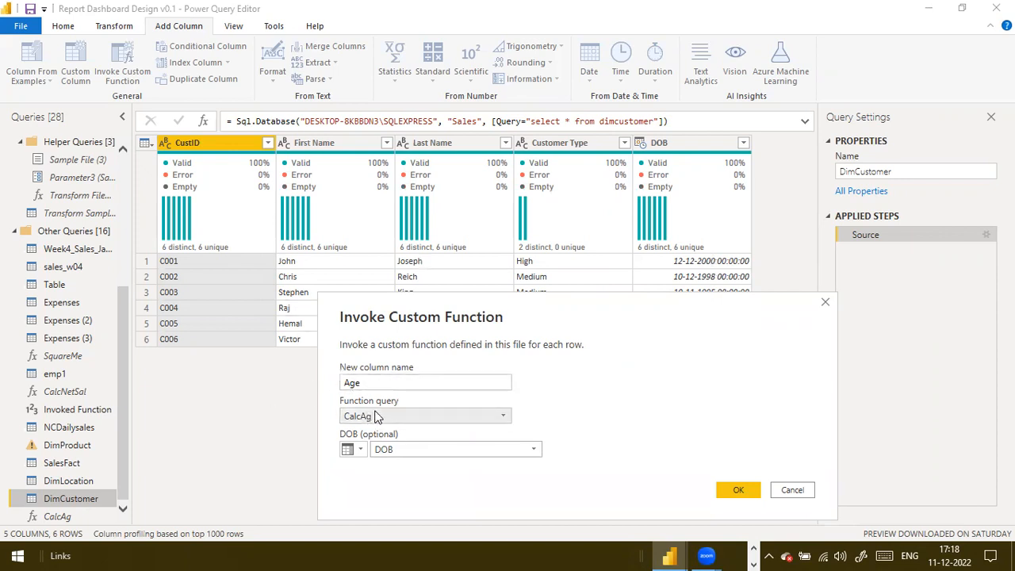
double_click(367, 383)
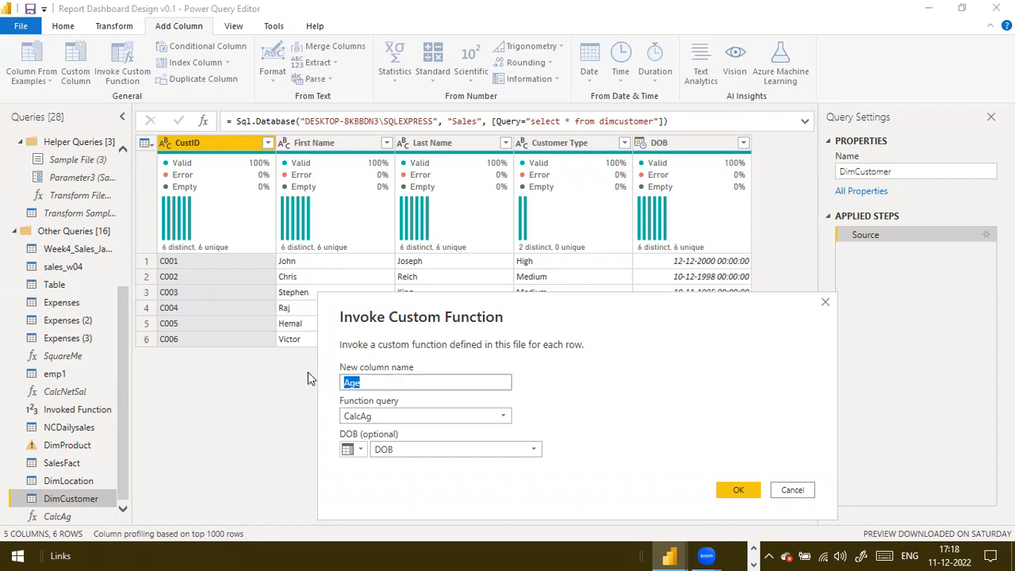
click(738, 490)
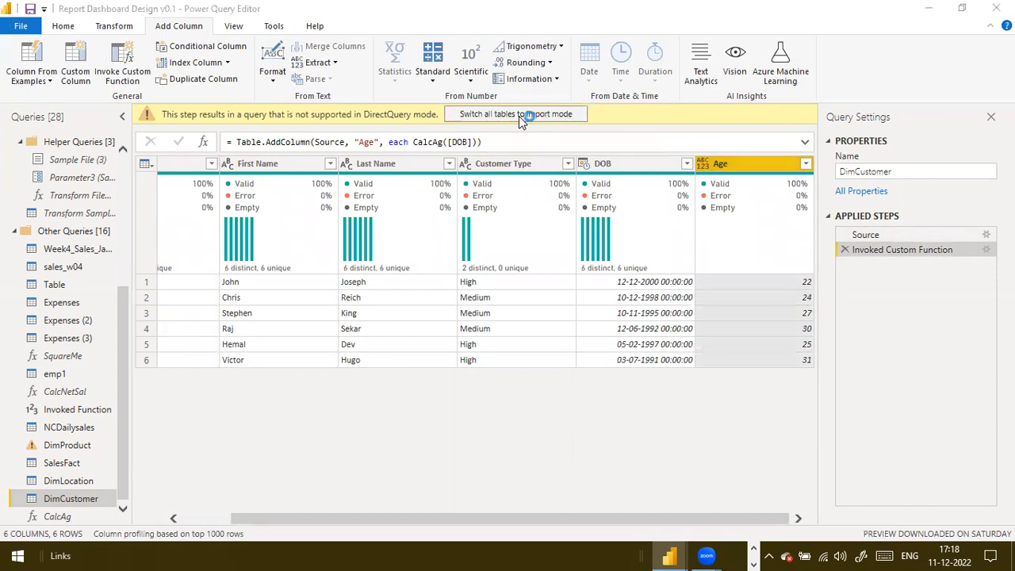
Step: Try to switch all tables to Import mode
click(519, 115)
click(568, 356)
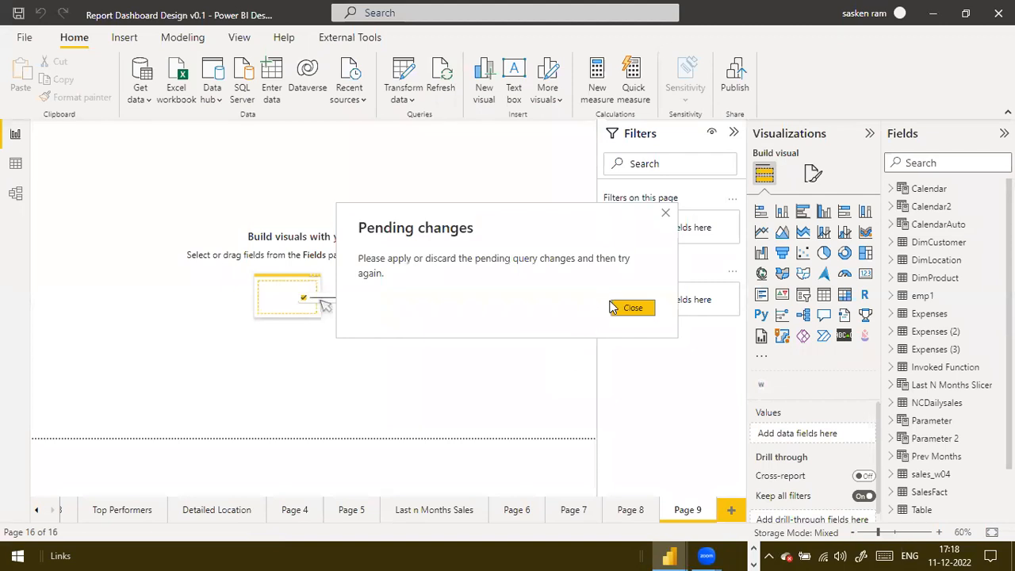
click(632, 308)
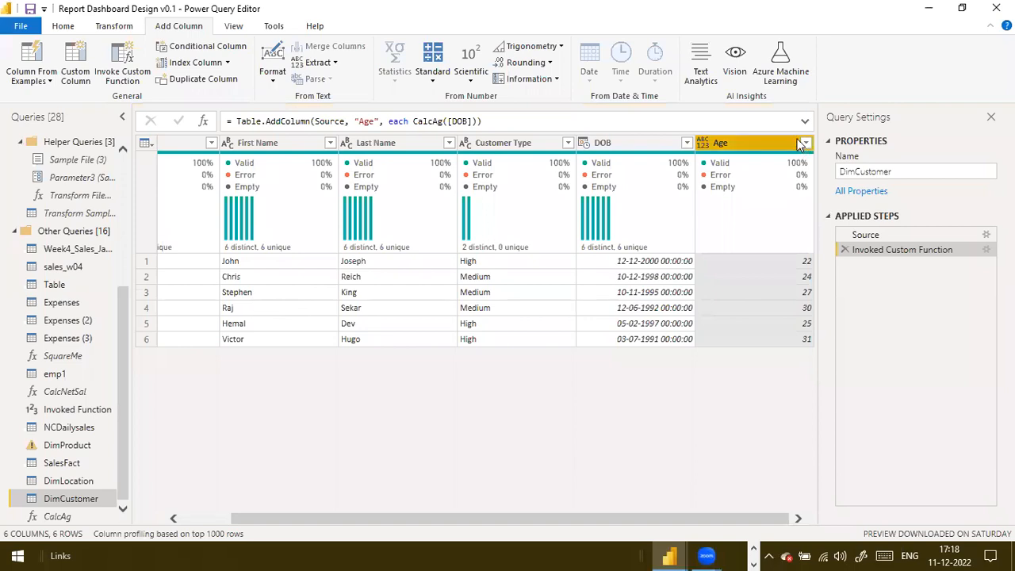
Step: Remove the Age column from the DimCustomer query
right_click(754, 141)
click(786, 167)
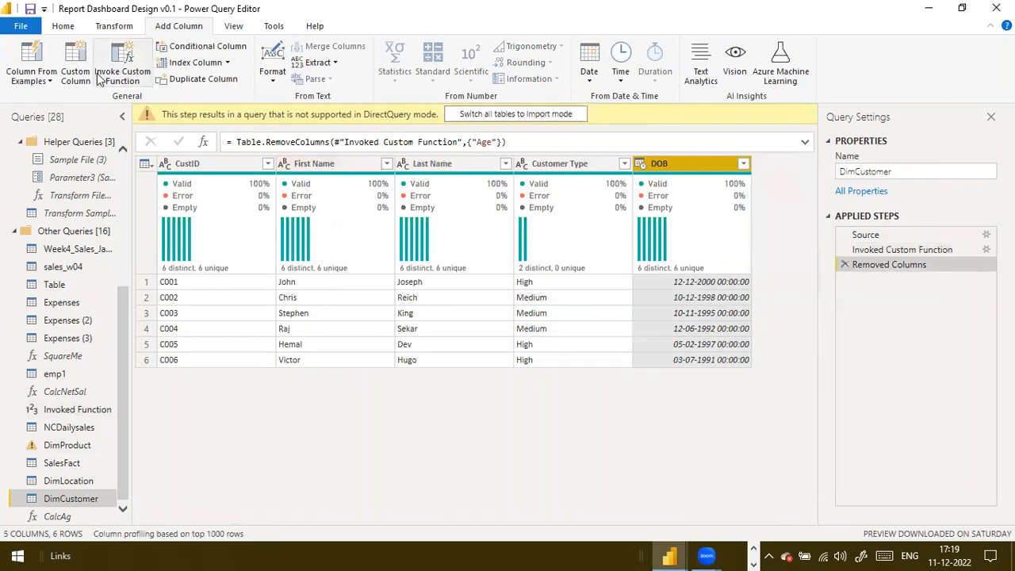
Step: Close the query editor and try to apply the pending query changes to the report
click(20, 29)
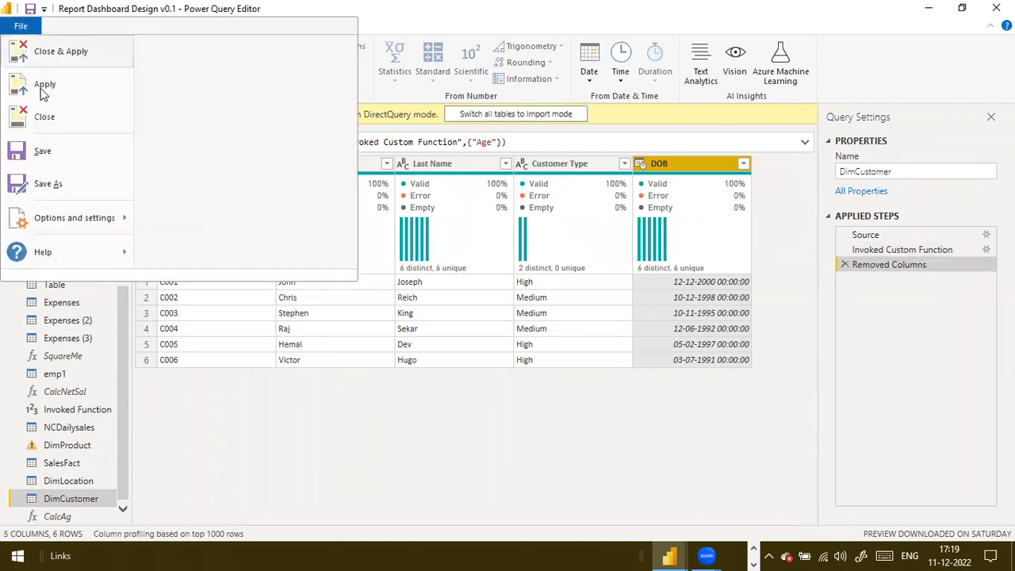
key(Escape)
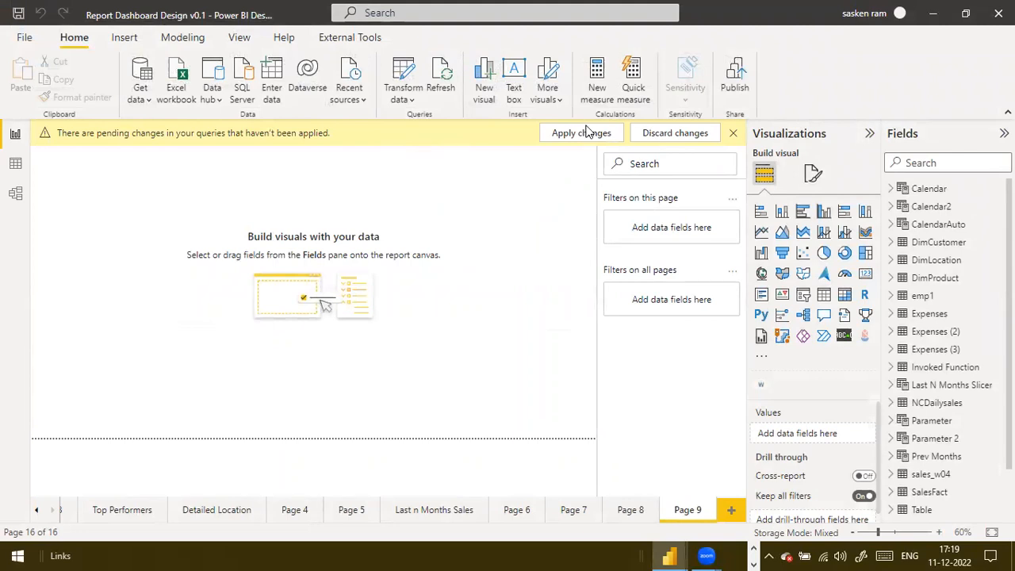
click(585, 133)
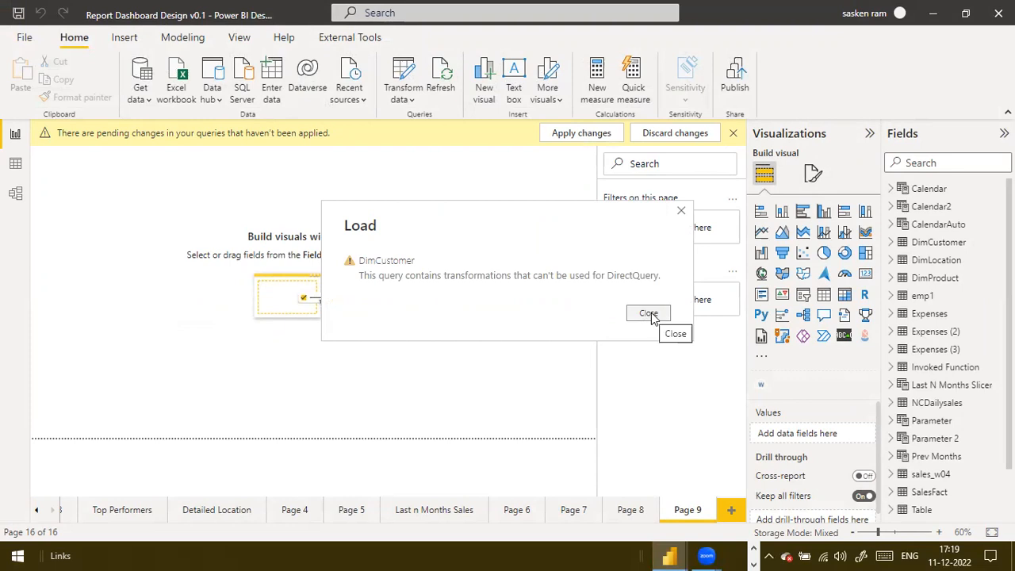
click(649, 314)
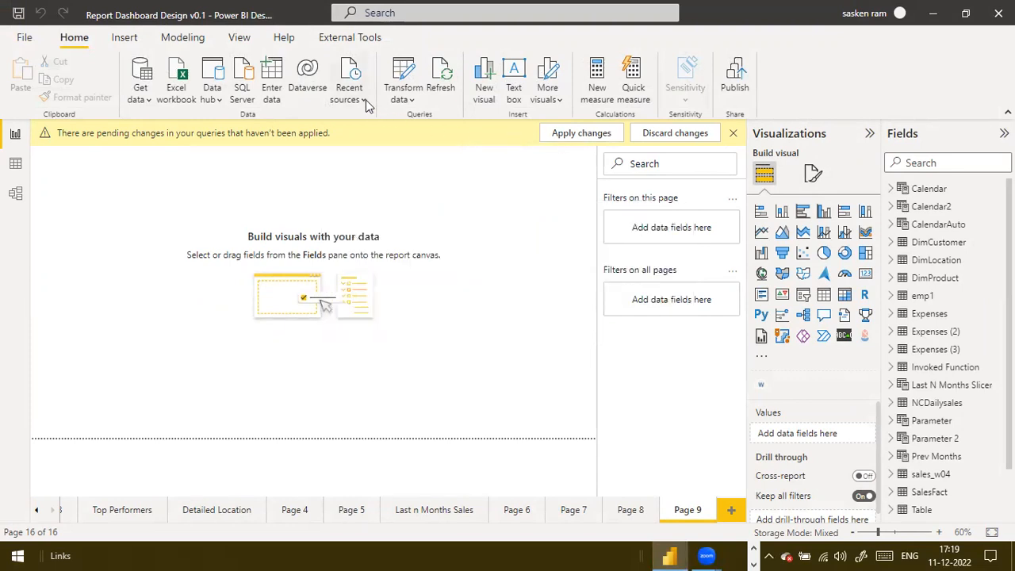
Step: Reopen the Power Query Editor and select the DimCustomer query
click(413, 100)
click(416, 127)
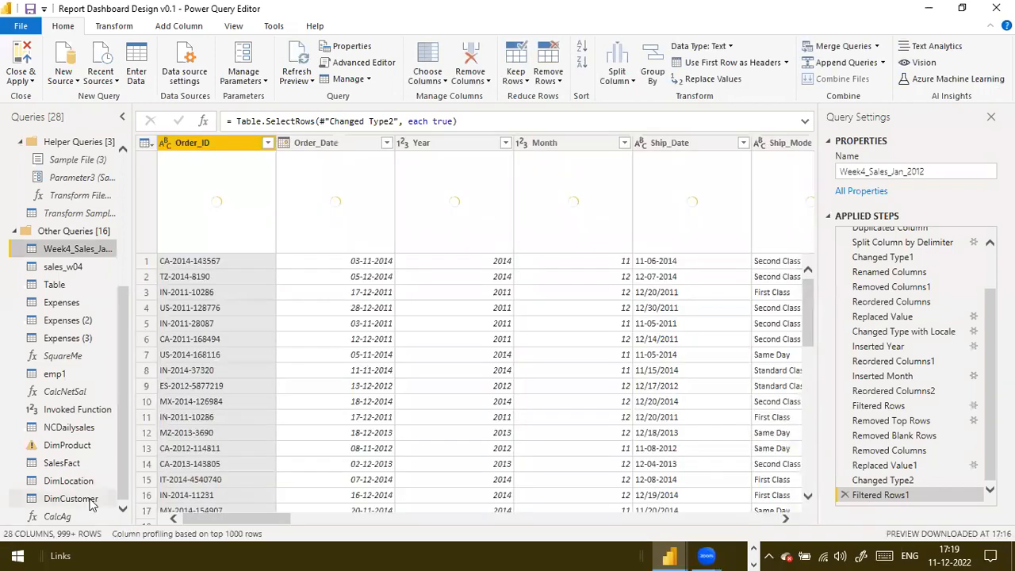
click(101, 499)
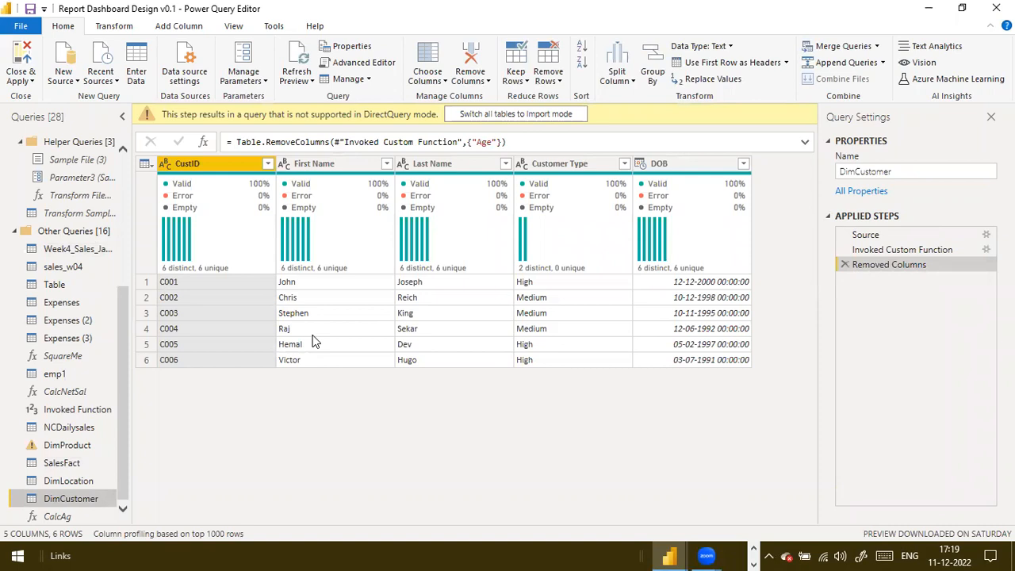
Step: Try again to switch all tables to Import mode, and dismiss the resulting dialog
click(526, 117)
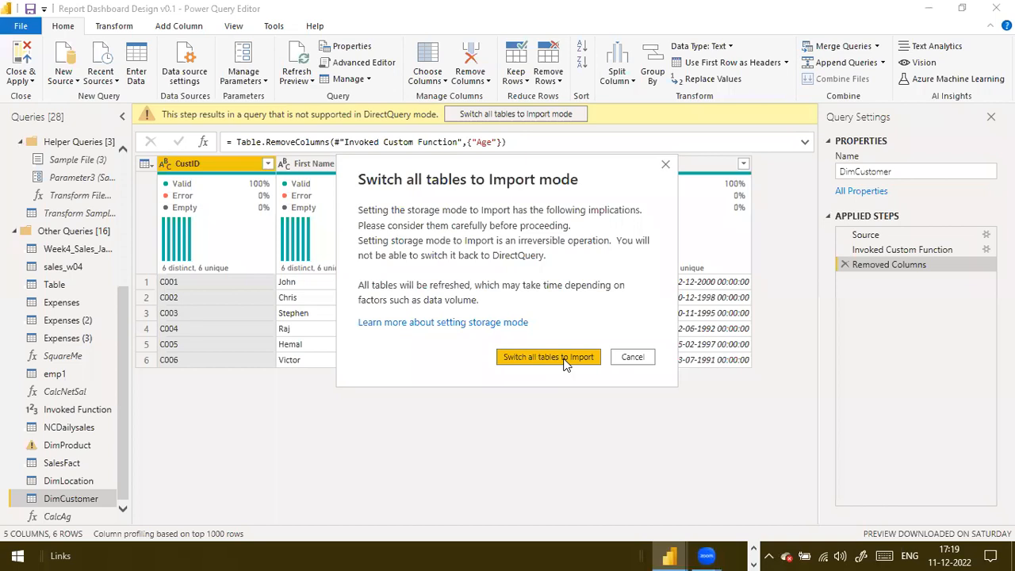
click(564, 362)
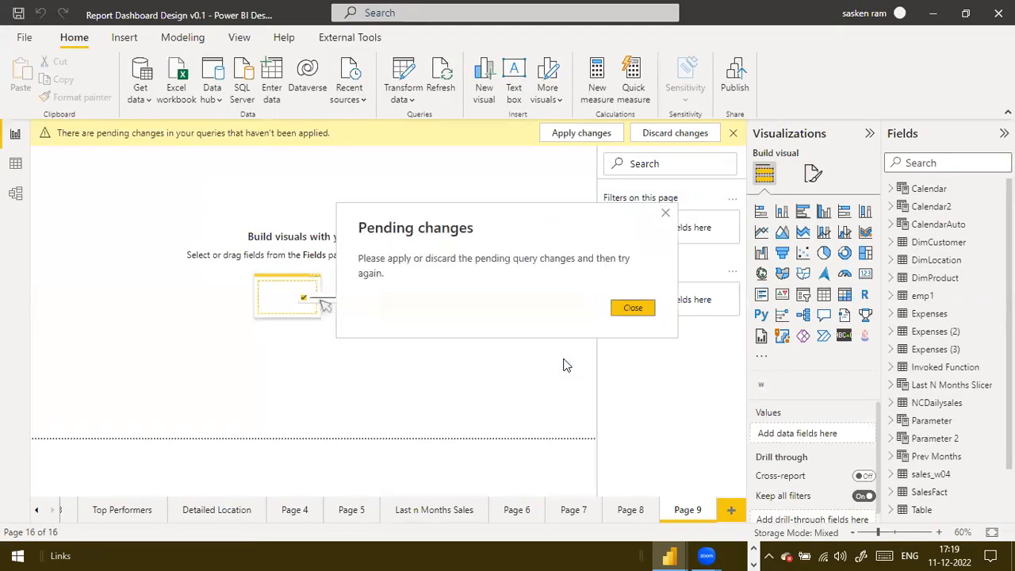
click(647, 306)
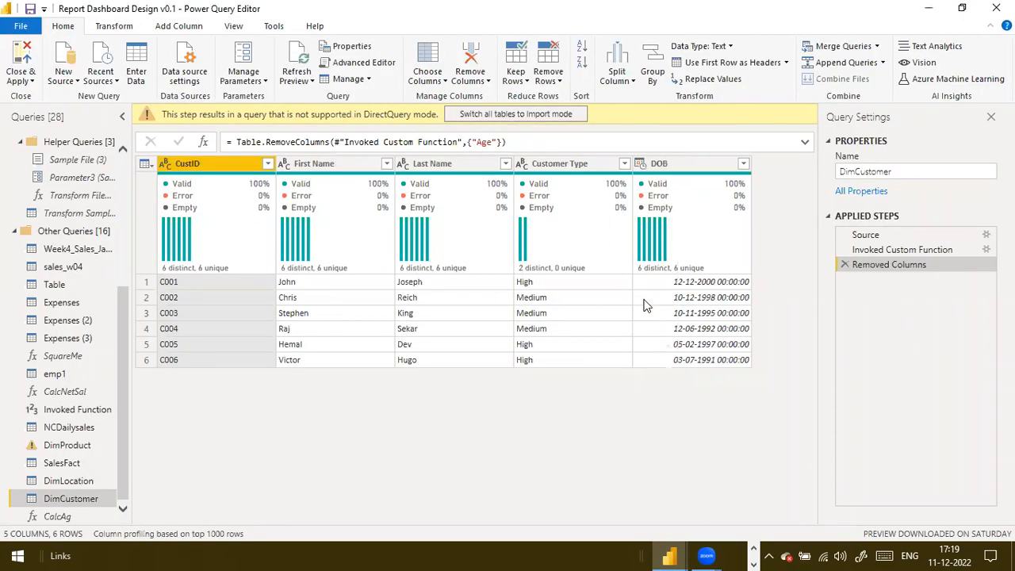
mouse_move(553, 209)
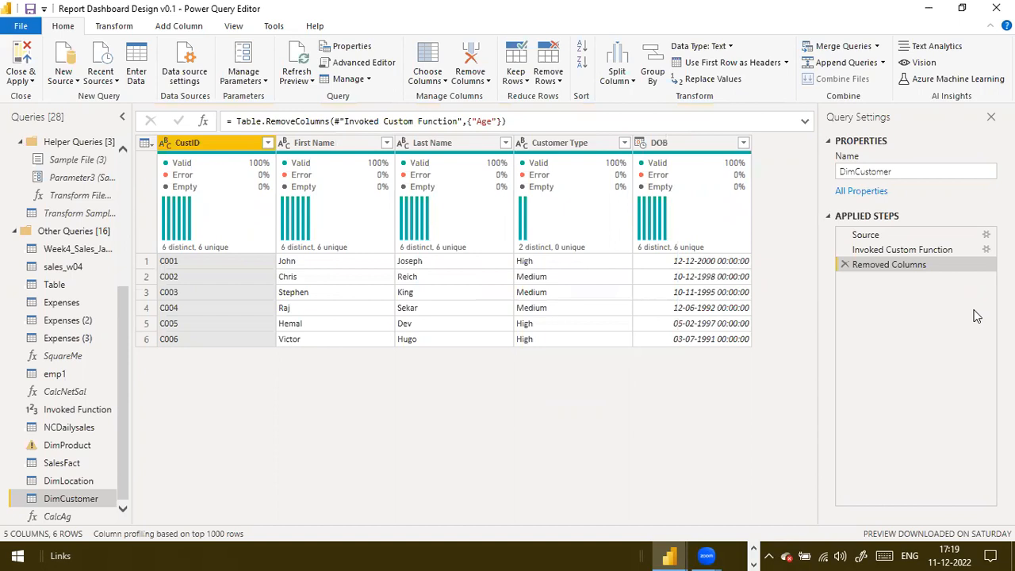
click(646, 147)
click(642, 145)
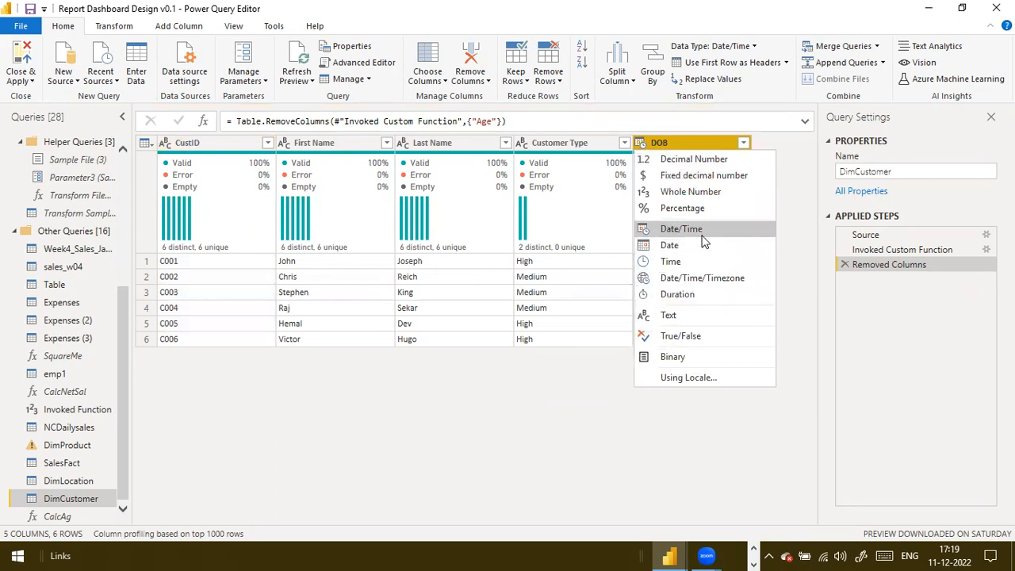
click(812, 232)
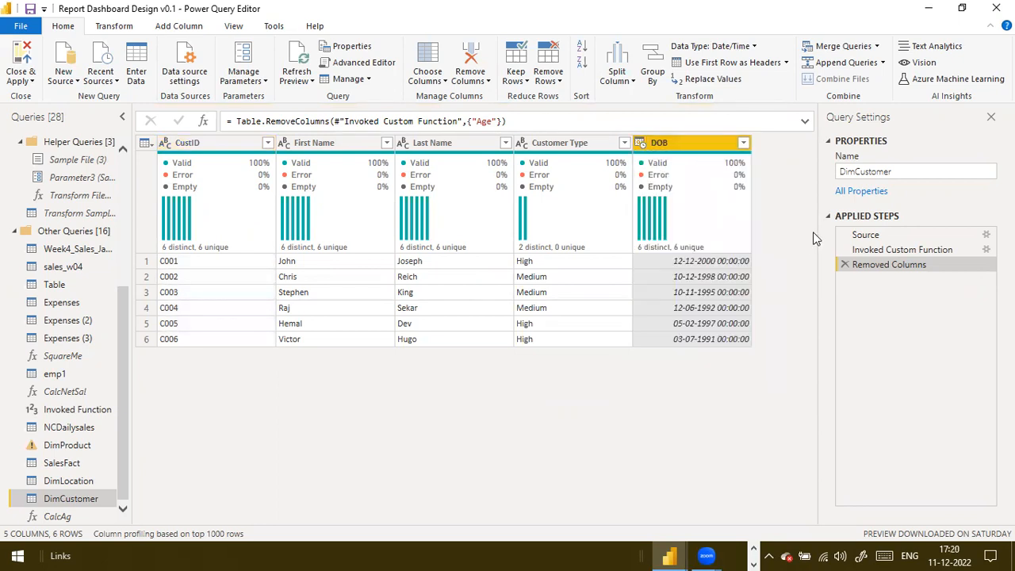
Step: Delete the DimCustomer query and confirm the deletion
right_click(92, 500)
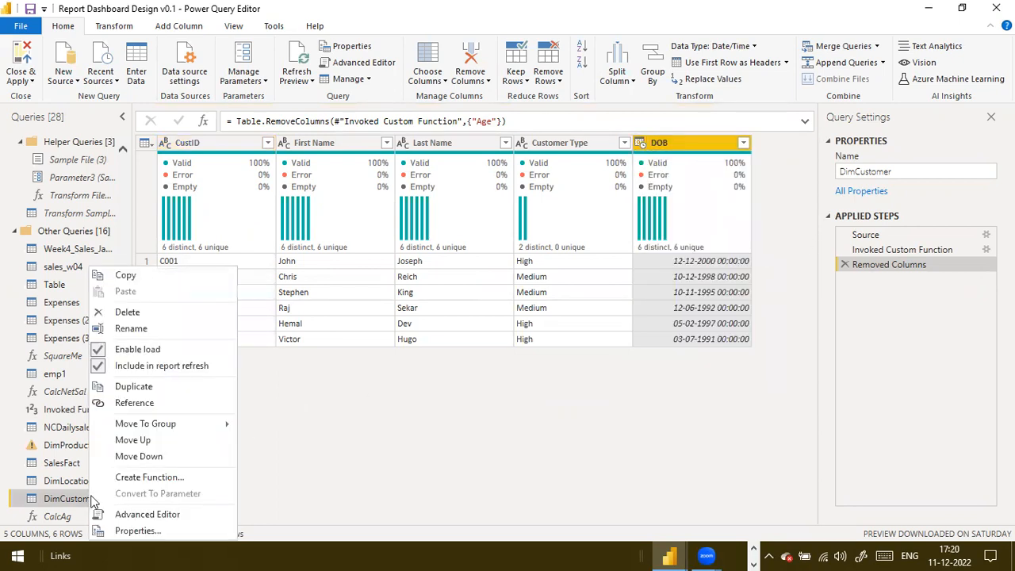
click(208, 314)
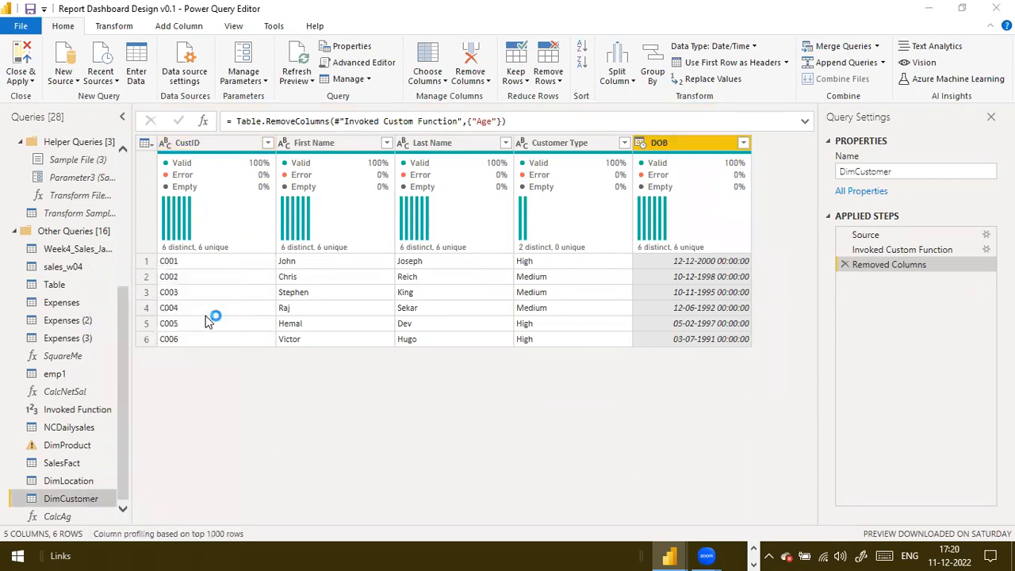
click(563, 305)
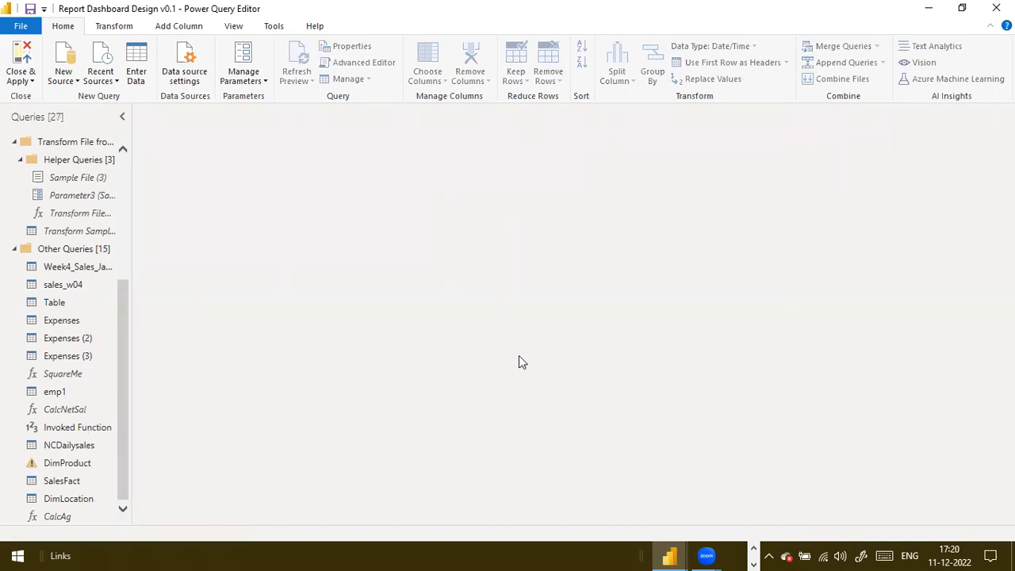
Step: Import Sheet1 of the DimCustomer.xls Excel workbook from the dat1 folder as a new query
click(69, 88)
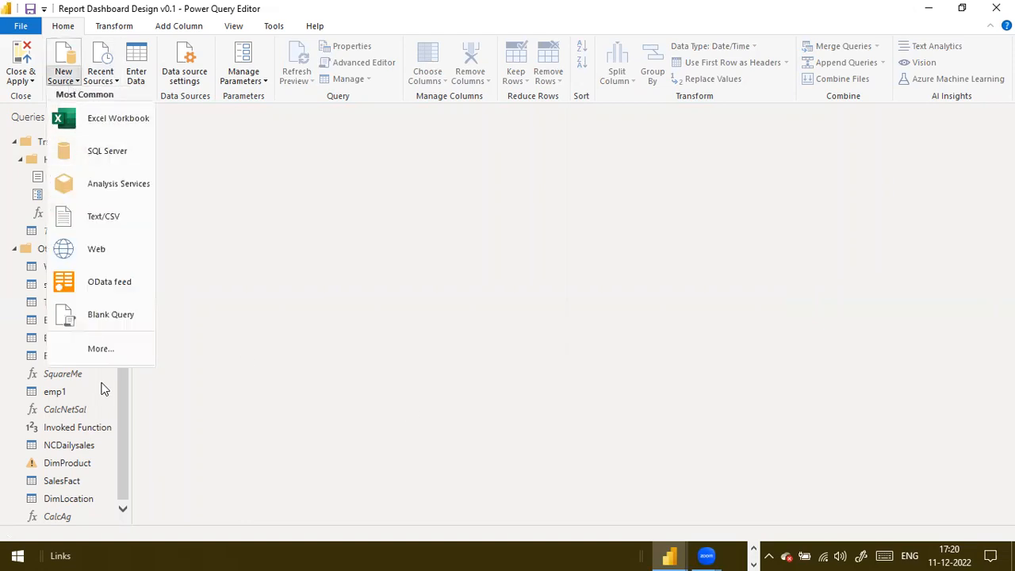
click(111, 120)
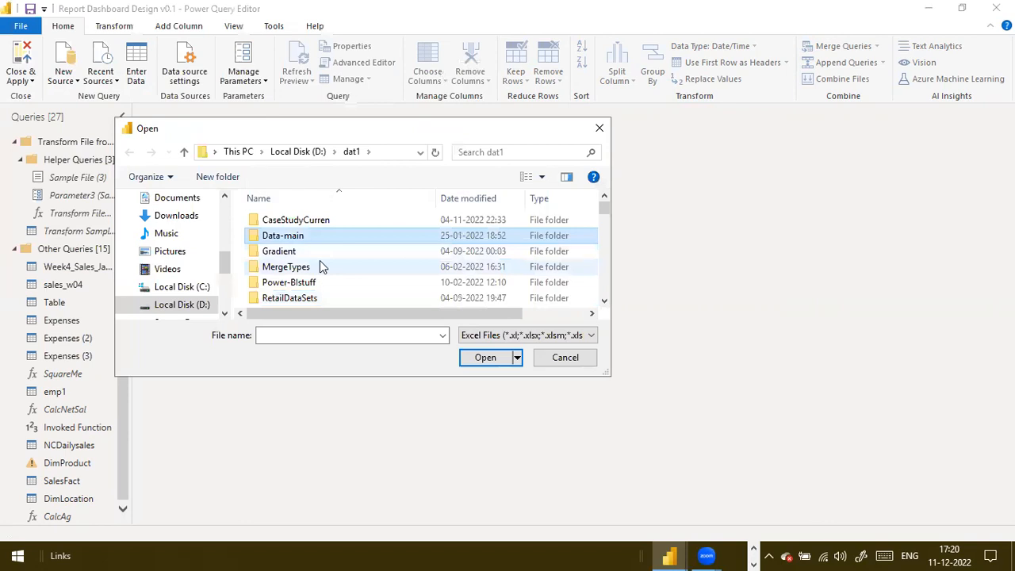
text(dim)
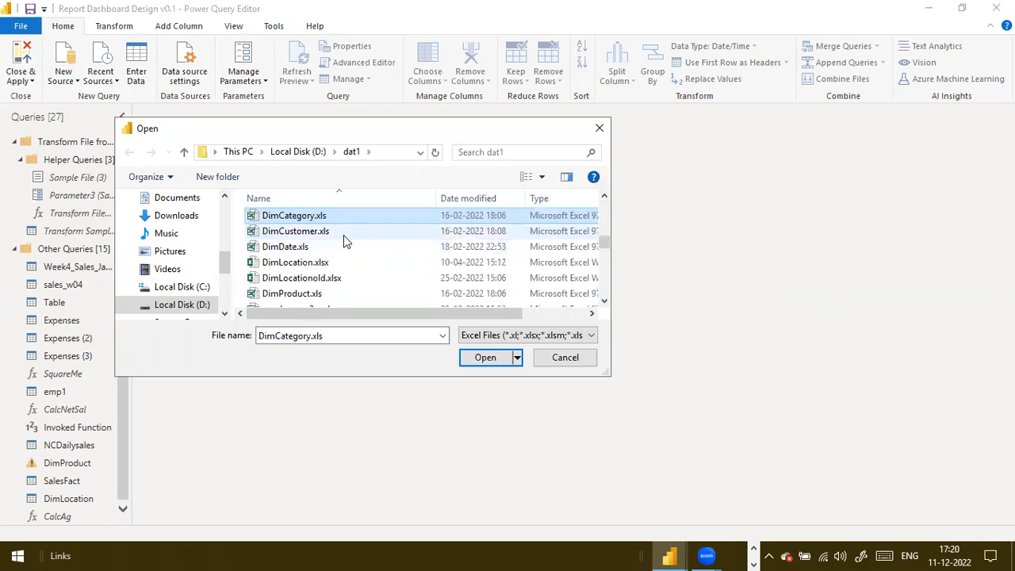
click(330, 233)
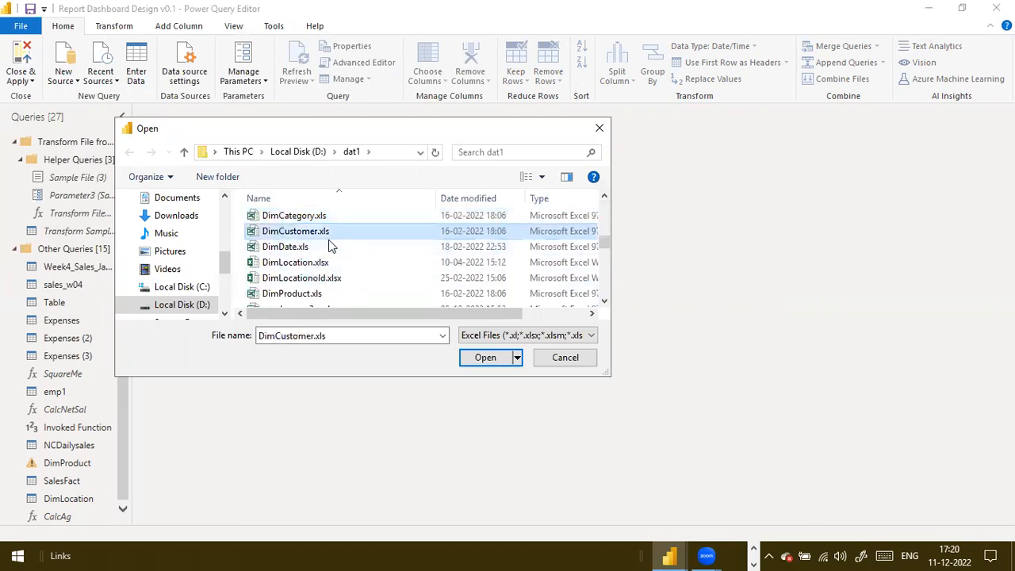
click(490, 358)
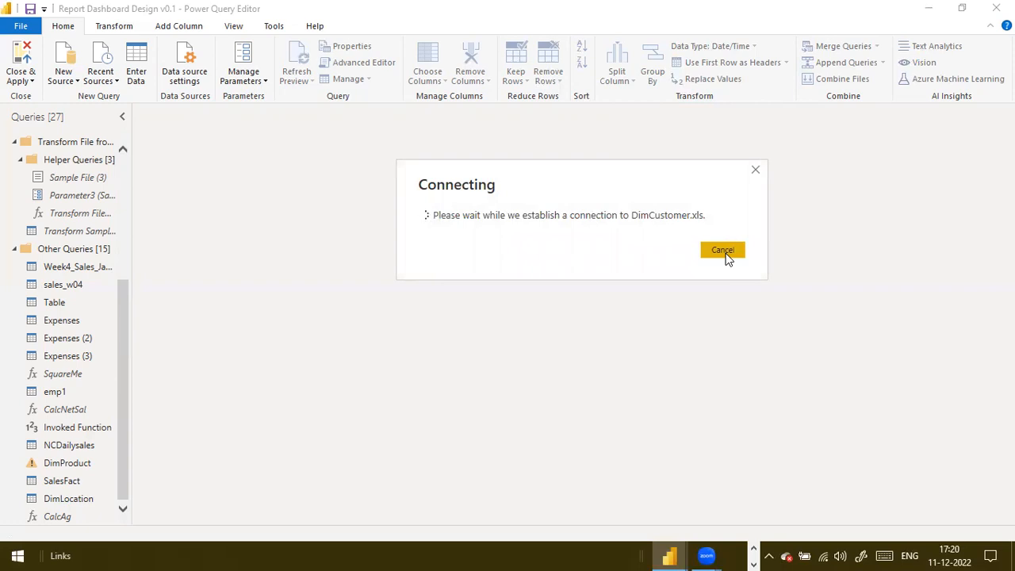
click(727, 258)
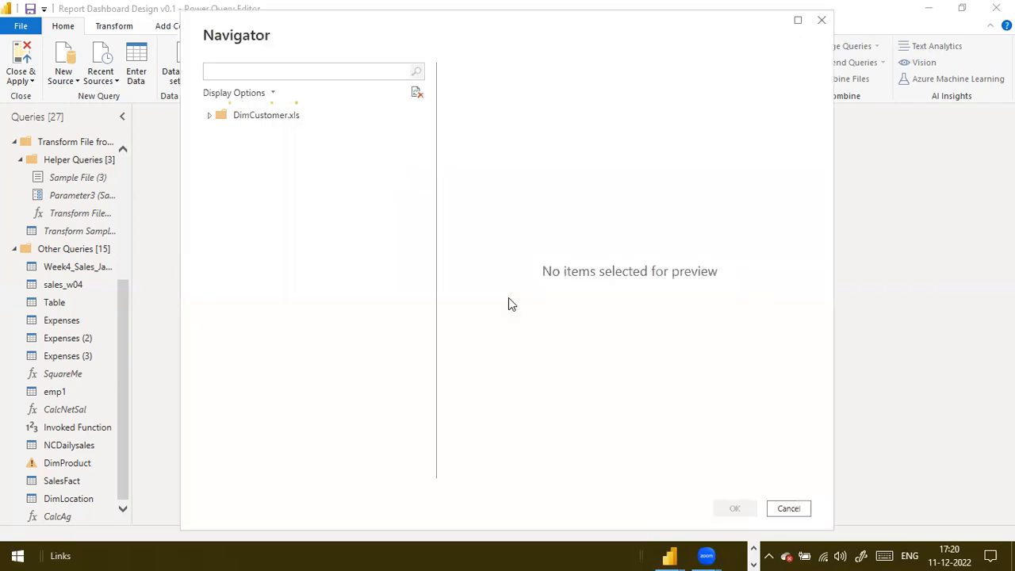
click(226, 133)
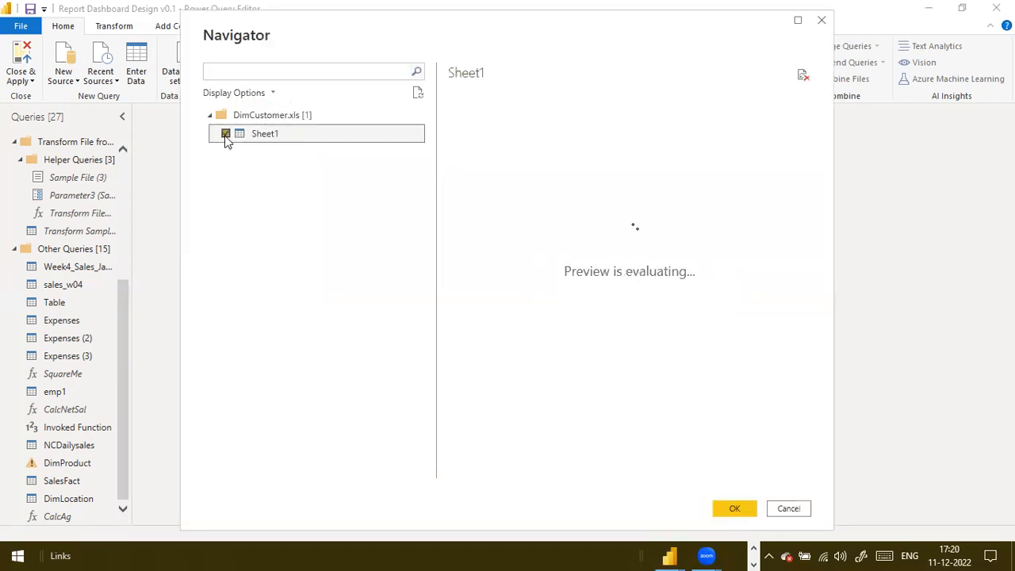
click(731, 509)
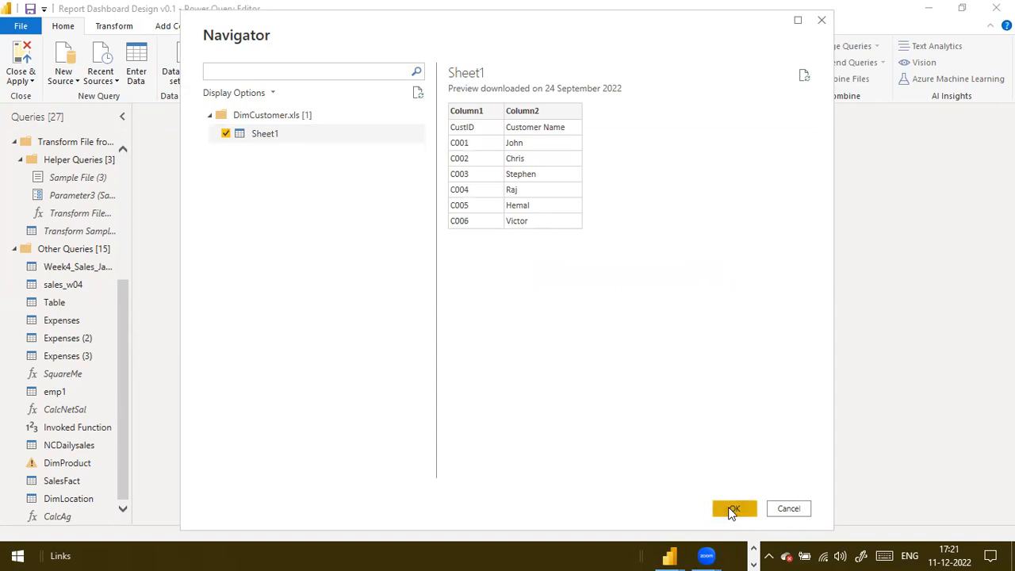
click(731, 510)
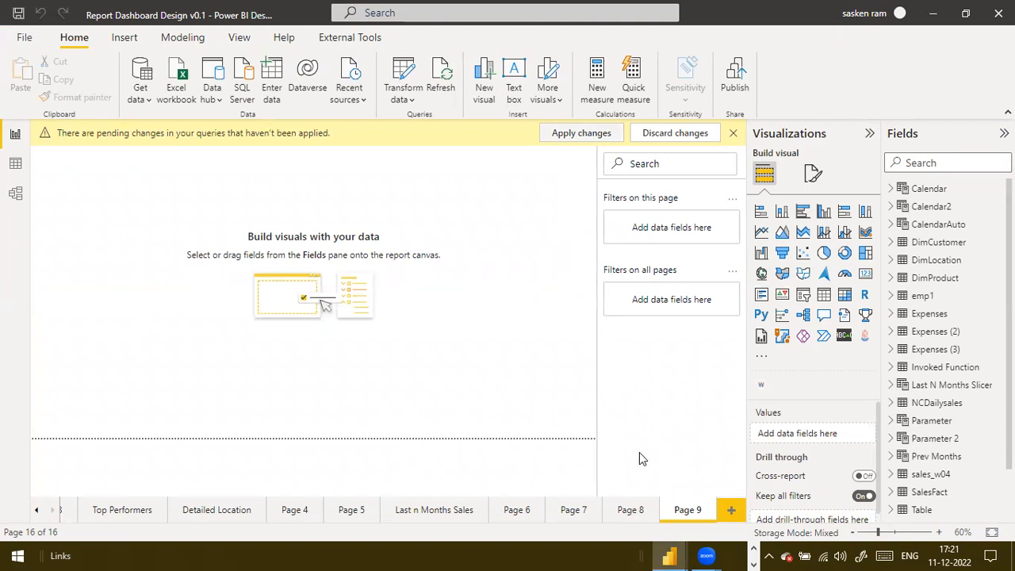
Step: Switch to the report window and apply the pending query changes
click(661, 510)
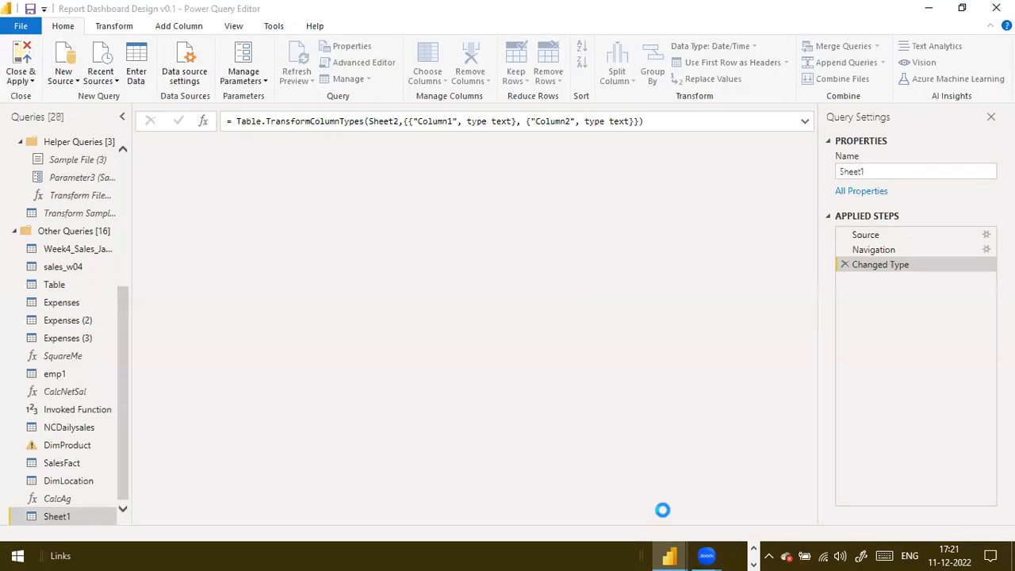
key(alt+Tab)
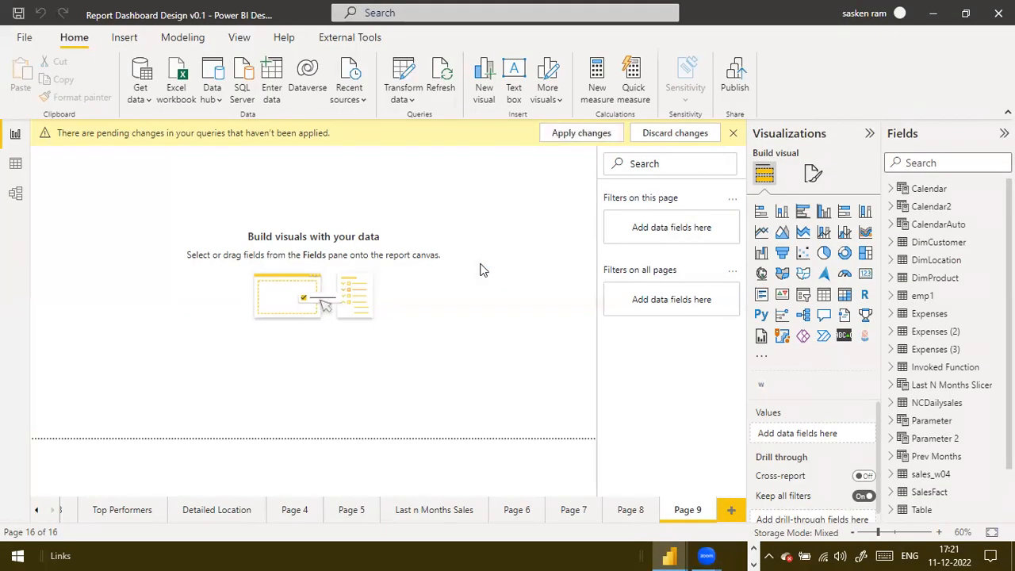
click(554, 141)
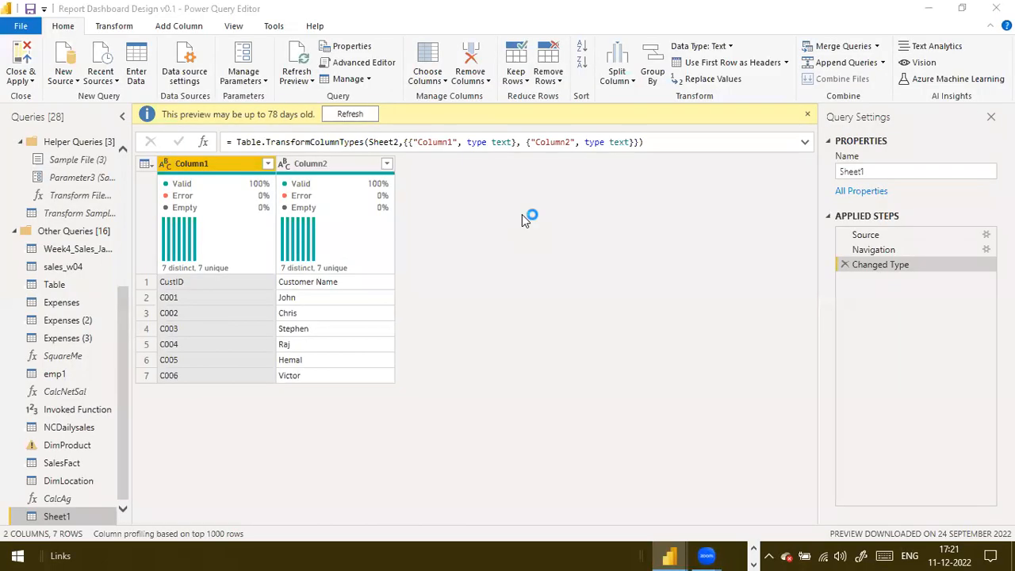
Step: Refresh the Sheet1 query preview and use its first row as headers
click(361, 117)
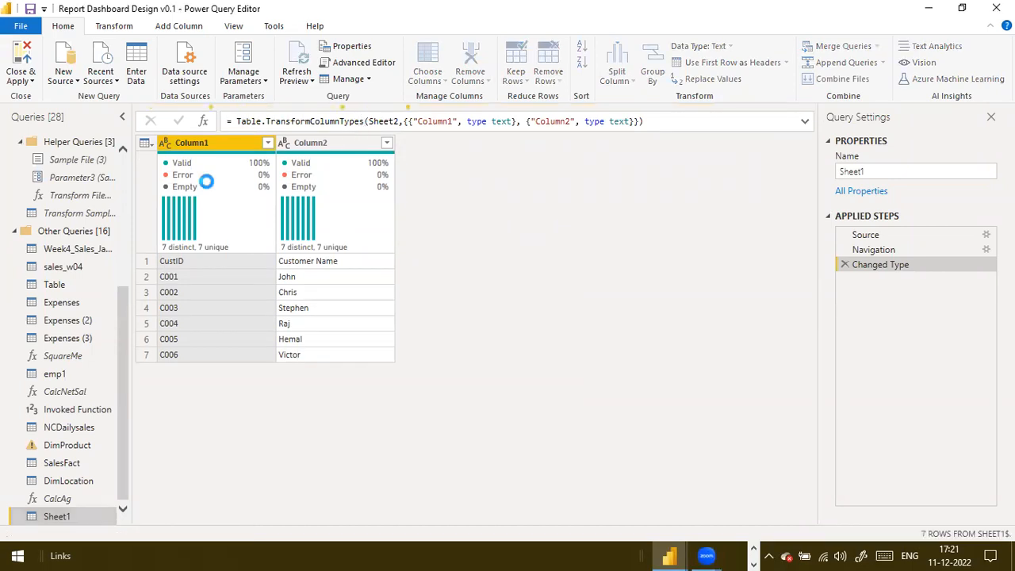
click(113, 27)
click(82, 80)
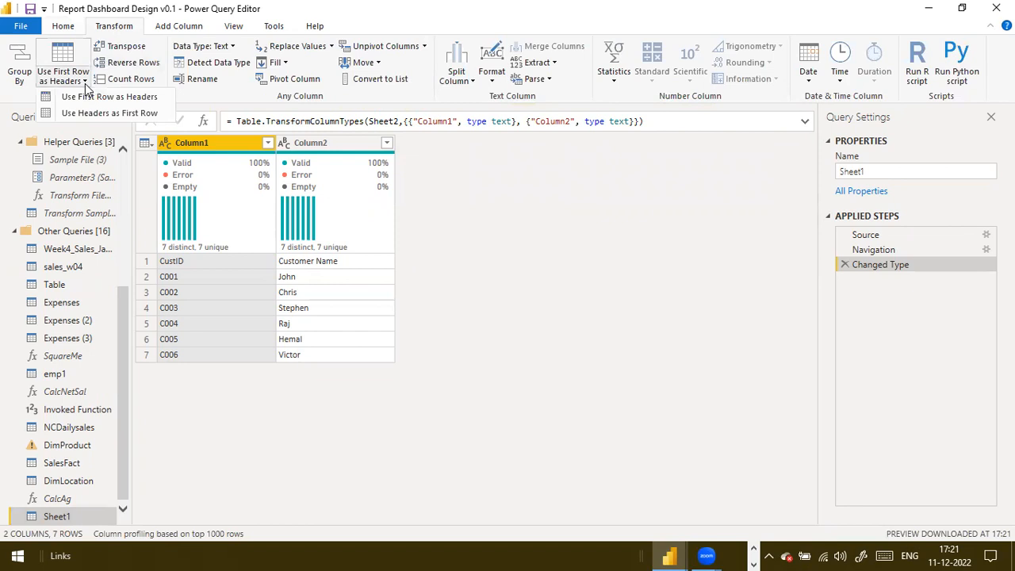
click(92, 102)
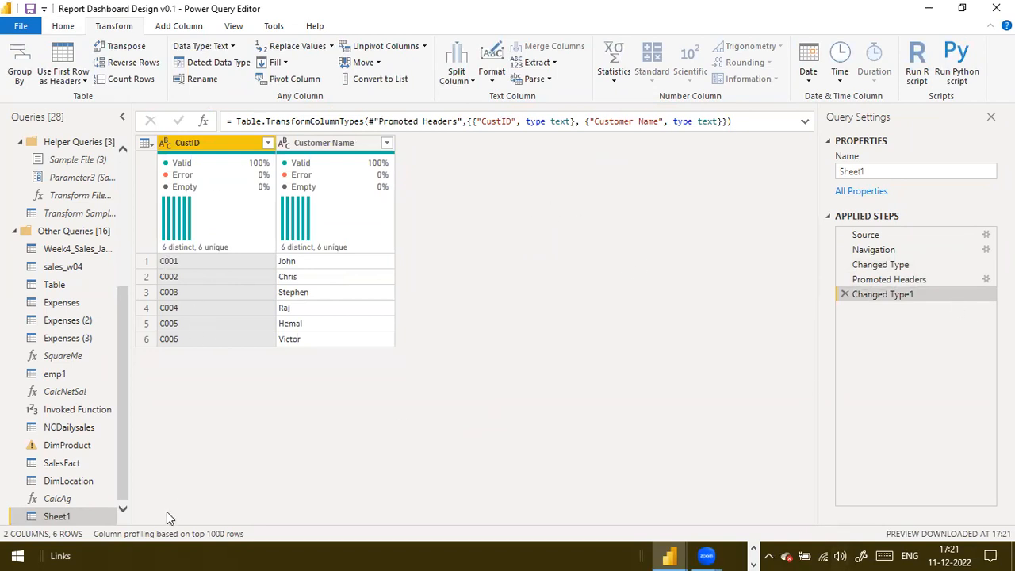
Step: Delete the Sheet1 query and confirm the deletion
right_click(81, 517)
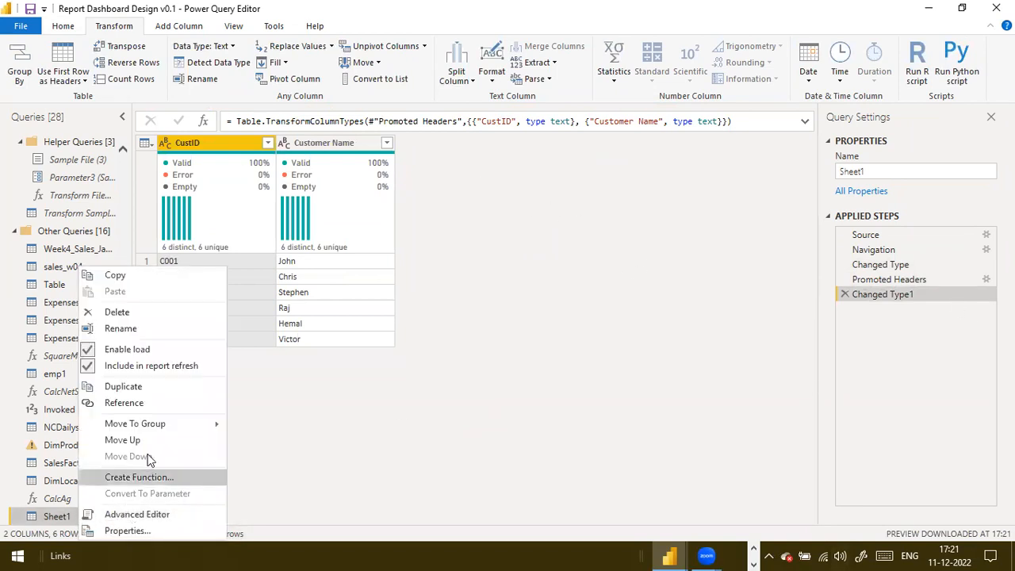
click(189, 312)
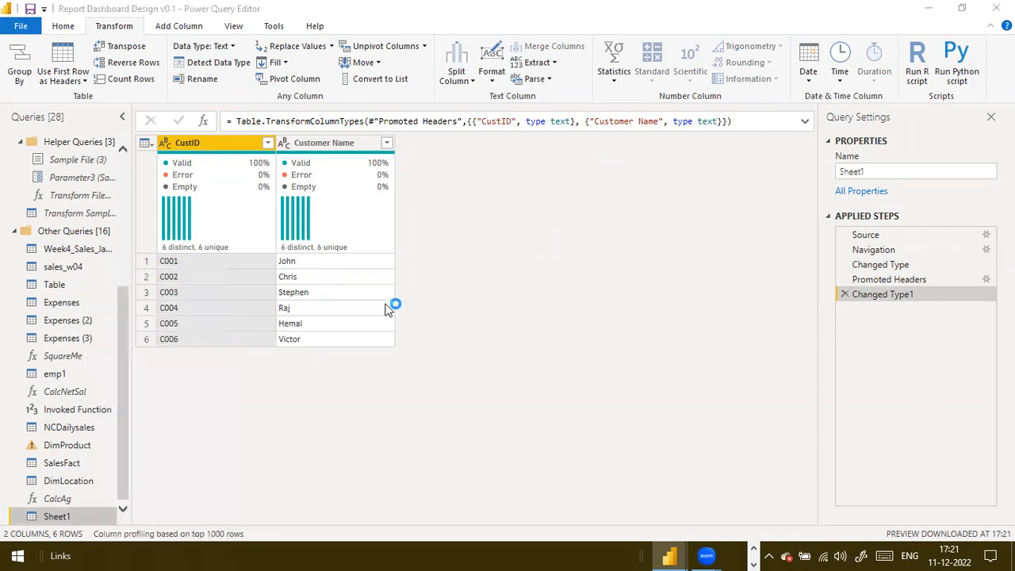
click(578, 300)
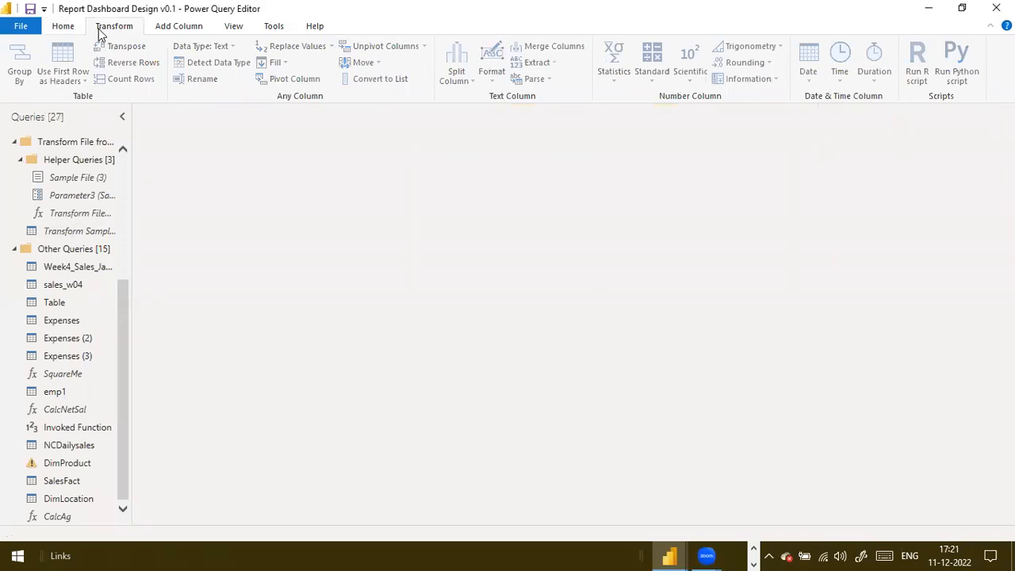
Step: Look through the full list of recent data sources, close it without connecting, and return to the report window
click(75, 30)
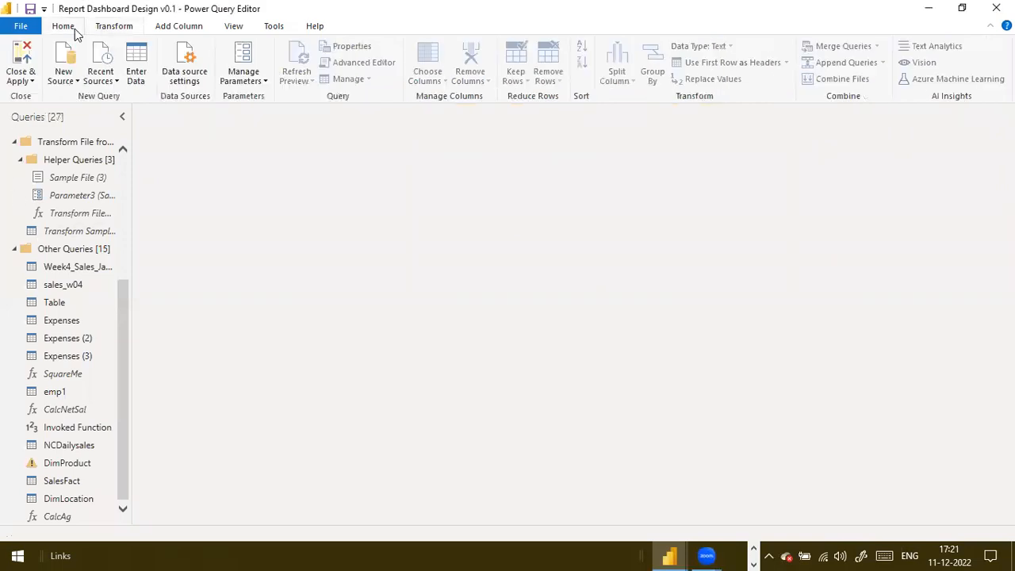
click(109, 85)
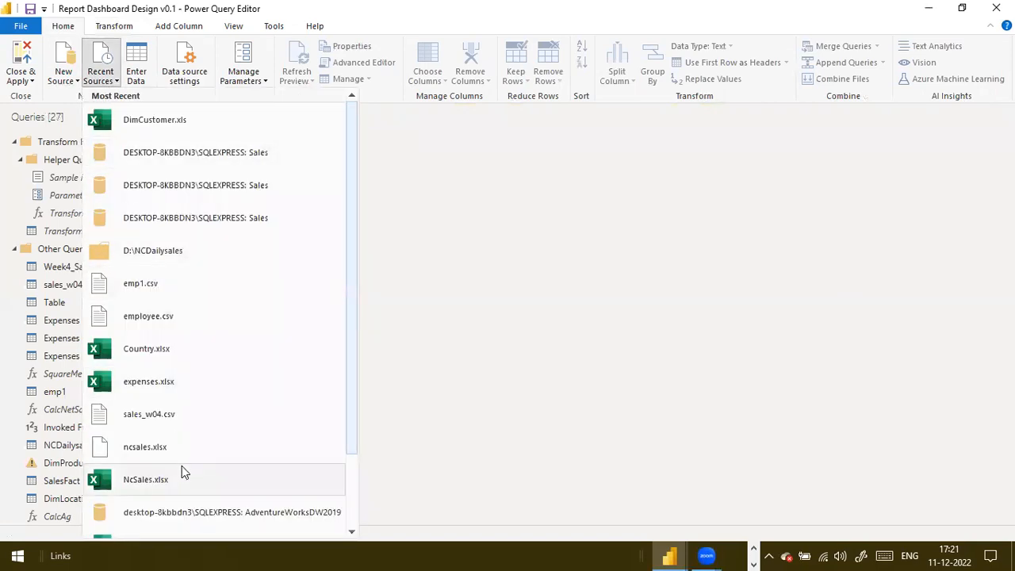
scroll(234, 307, down, 3)
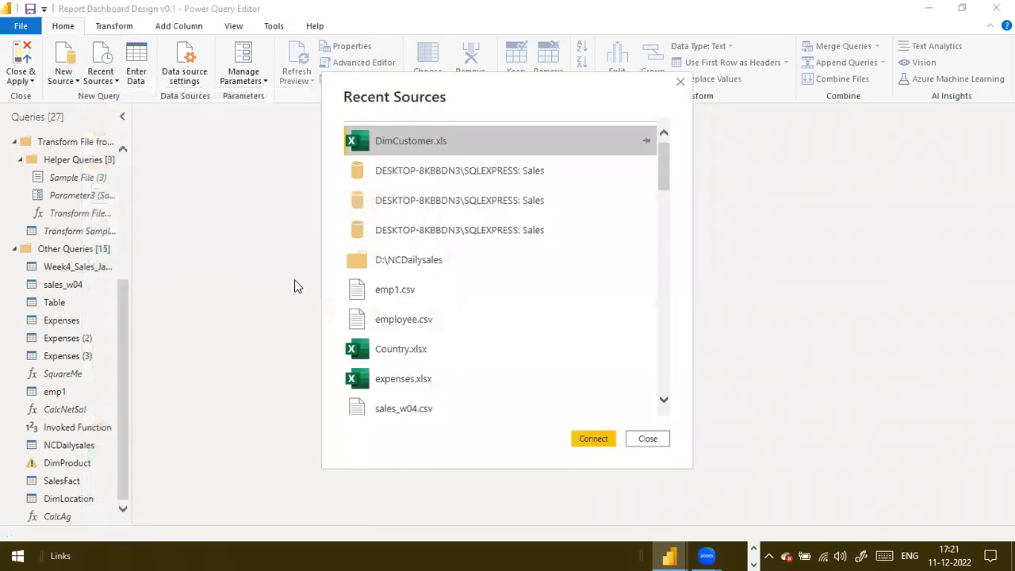
scroll(367, 306, down, 5)
scroll(368, 306, down, 8)
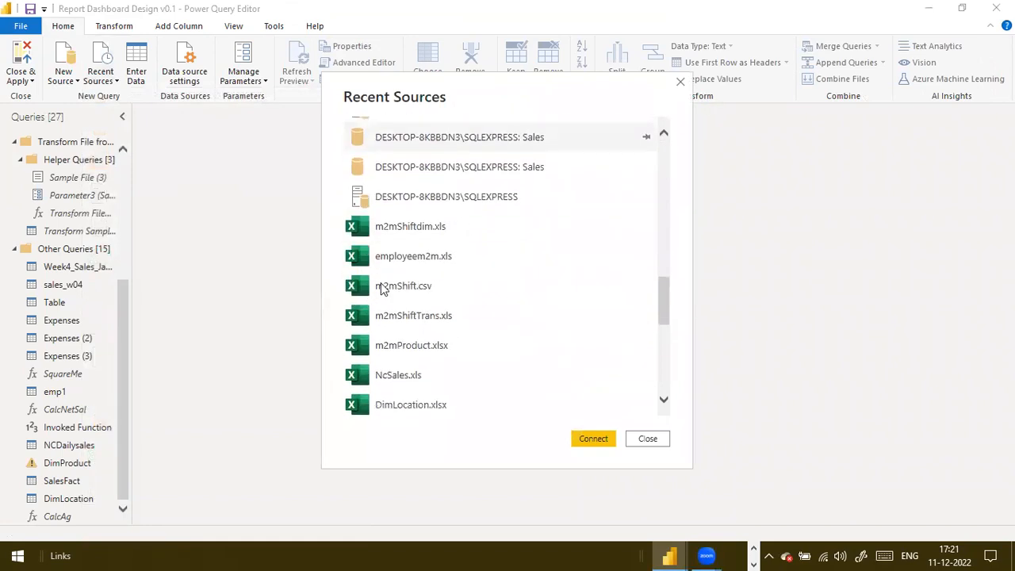
scroll(470, 264, down, 3)
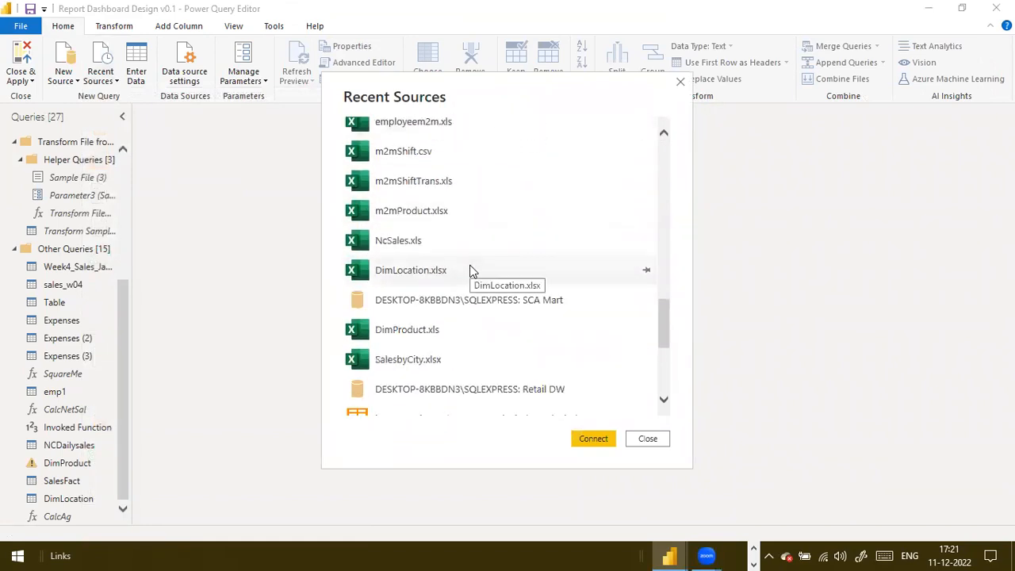
scroll(471, 267, down, 5)
scroll(471, 267, up, 8)
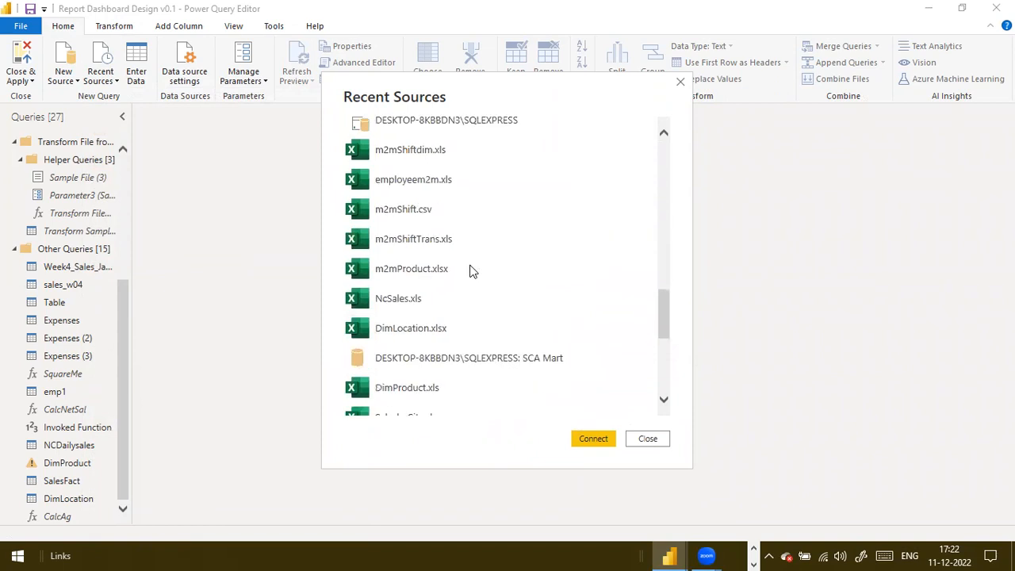
click(646, 440)
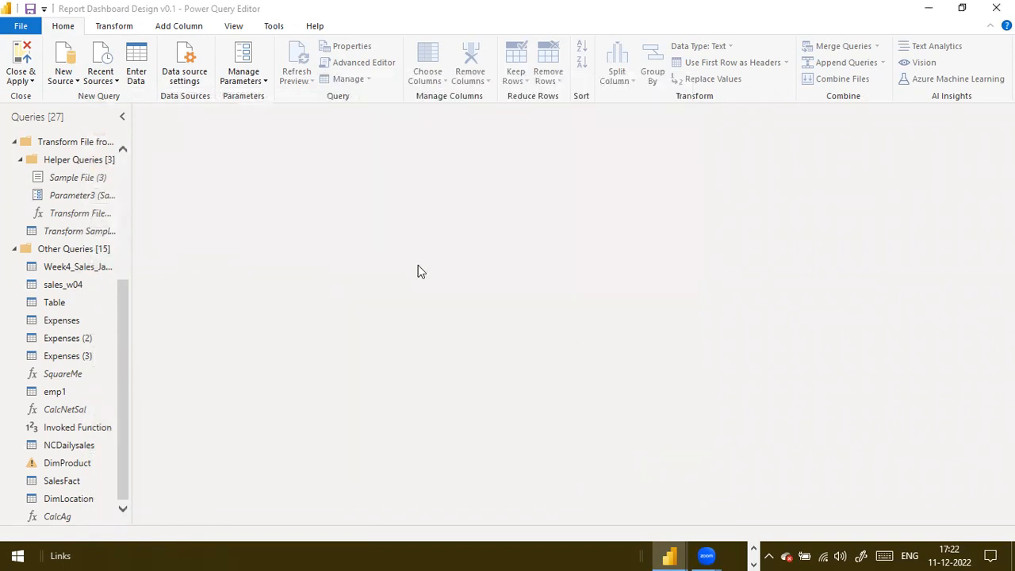
key(alt+Tab)
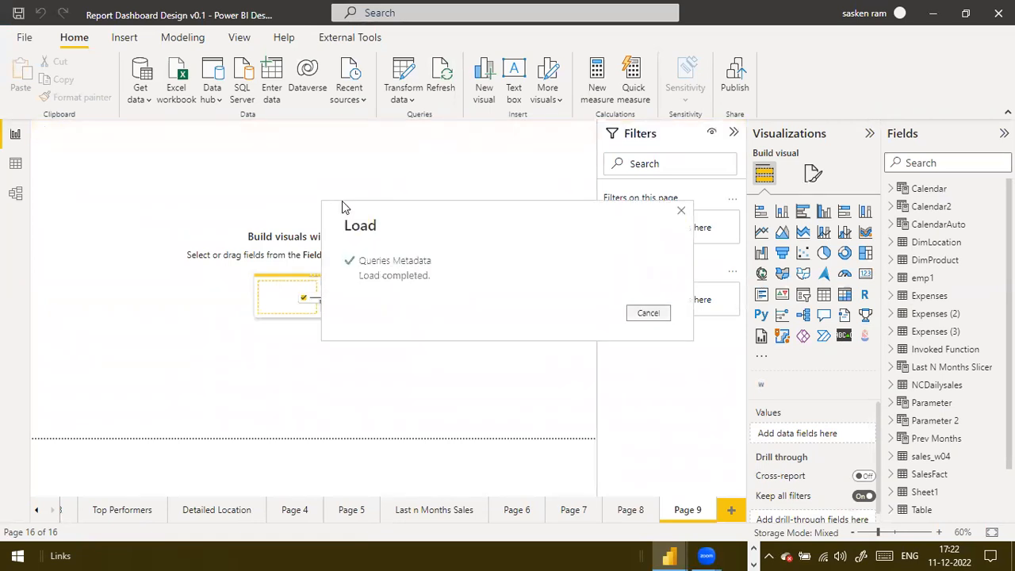
Step: Connect to the Sales database on the SQL Server DESKTOP-8KBBDN3\SQLEXPRESS using Import mode
click(143, 105)
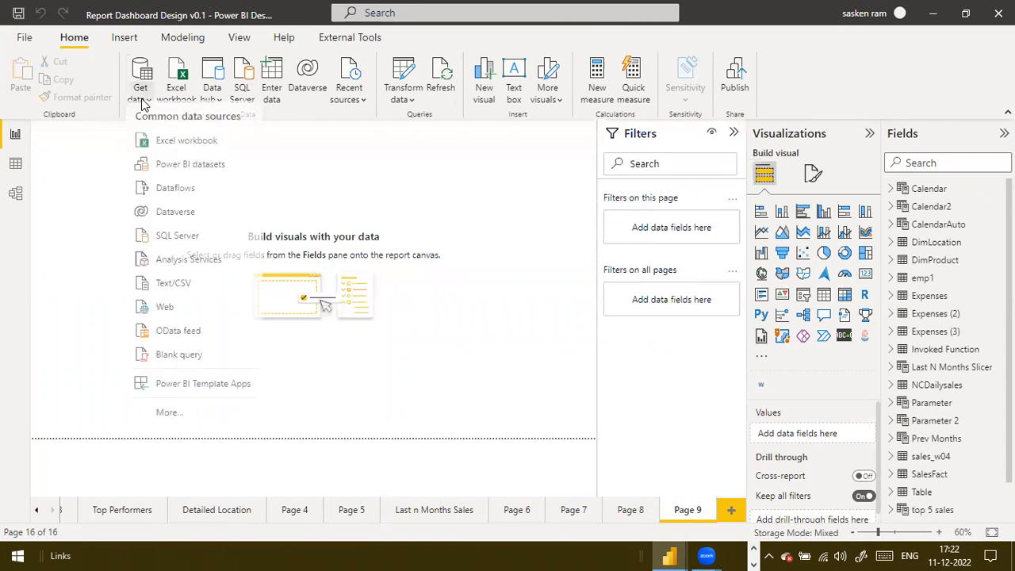
click(223, 249)
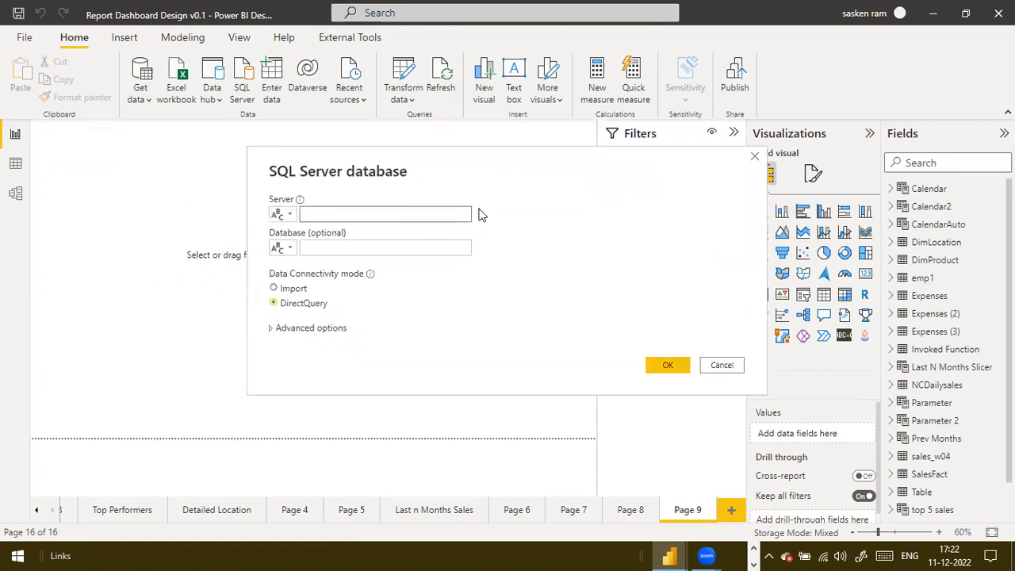
text(DESKTOP-8KBBDN3\SQLEX)
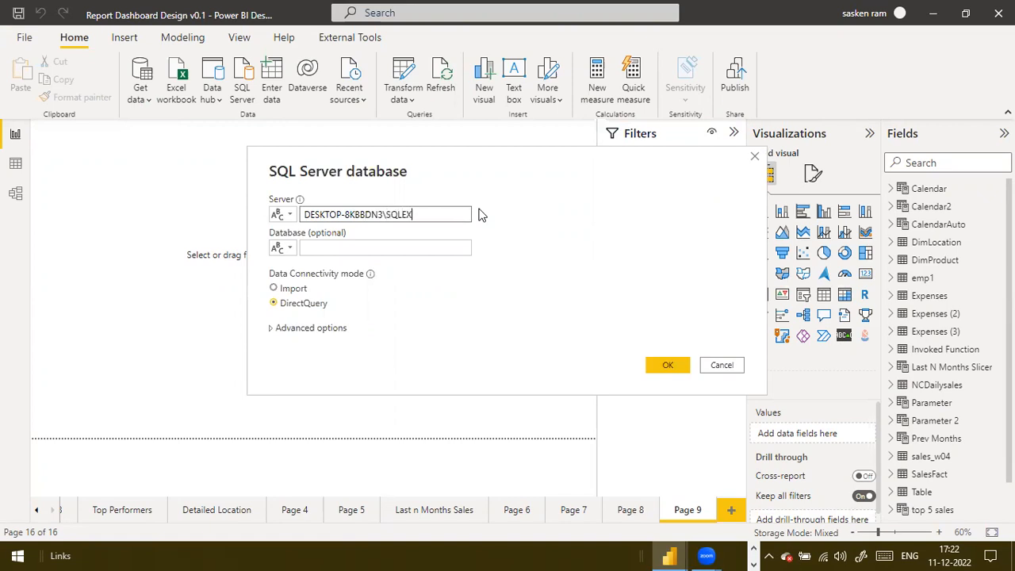
text(PRESS)
key(Tab)
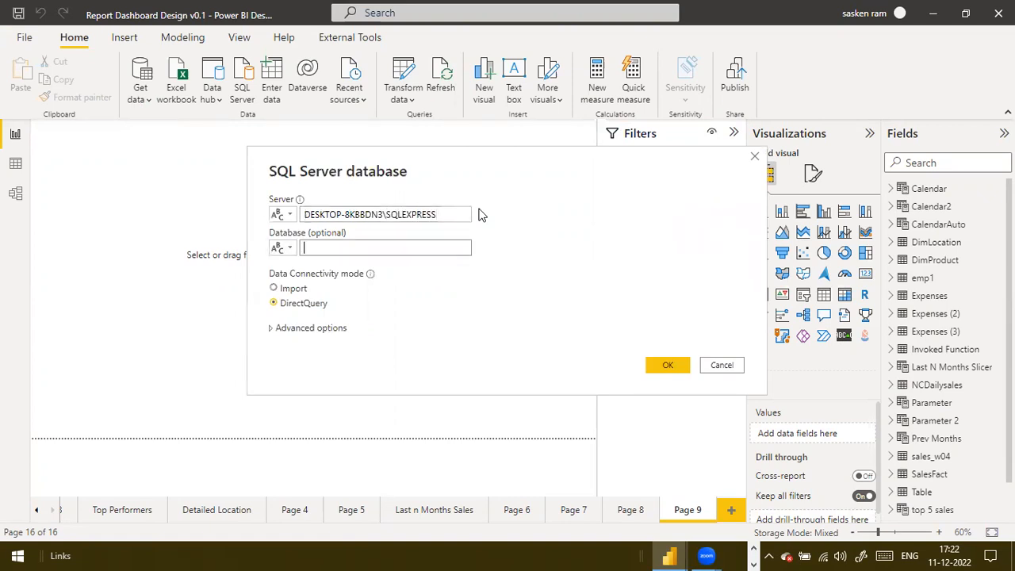
text(Sales)
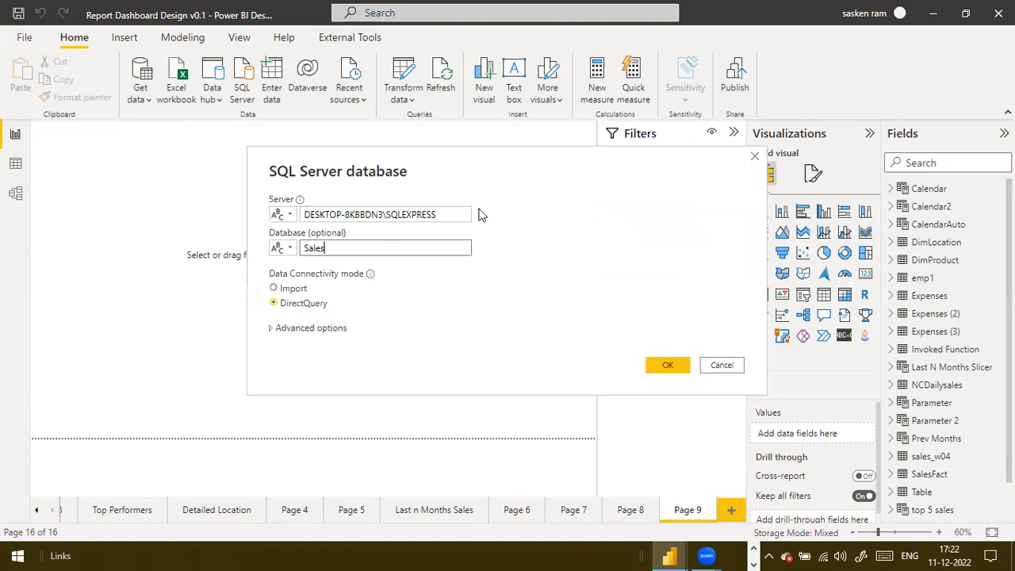
click(327, 290)
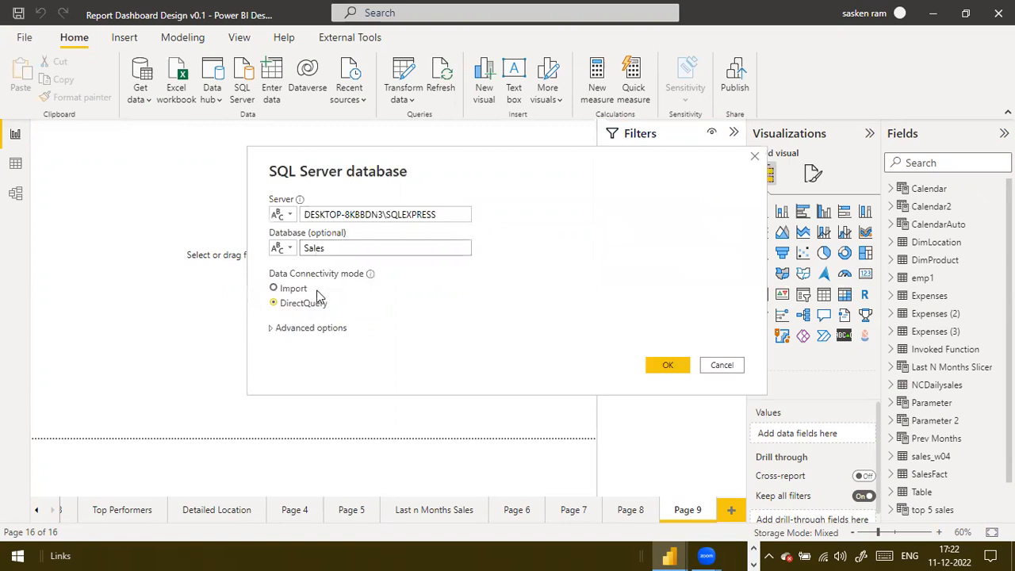
click(682, 369)
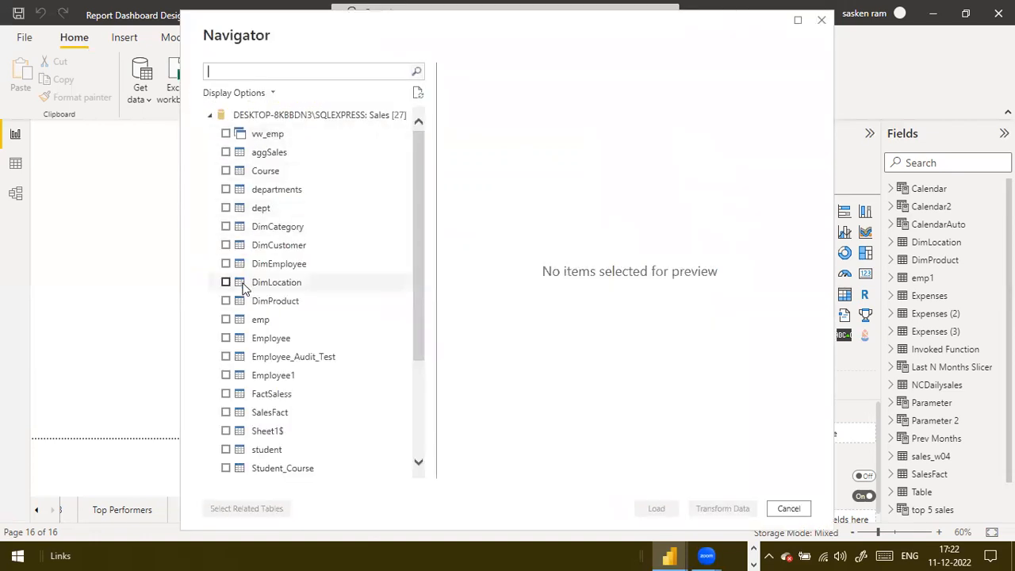
Step: Load the DimCustomer table and change the data type of its DOB column to Date
click(226, 245)
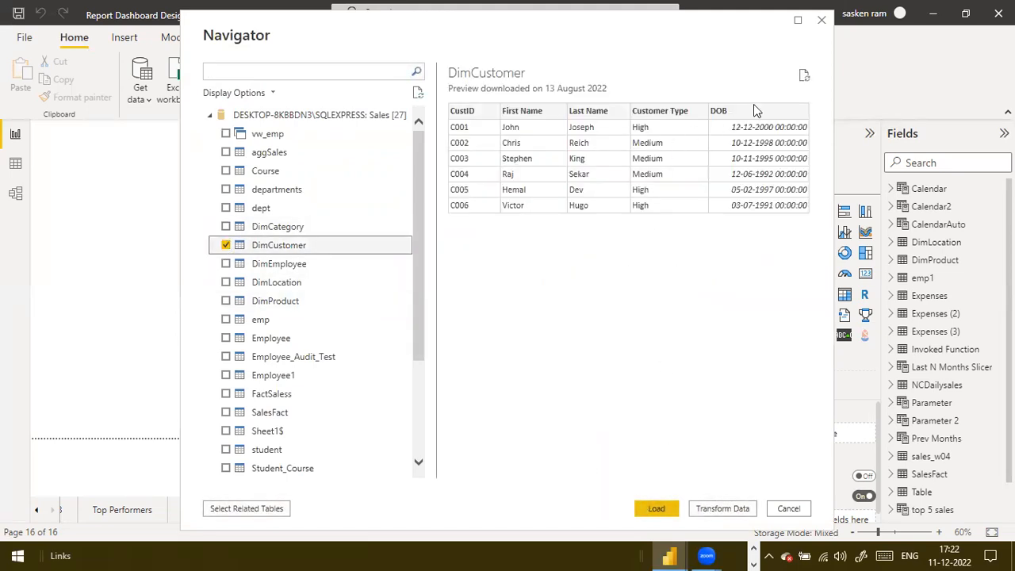
click(658, 511)
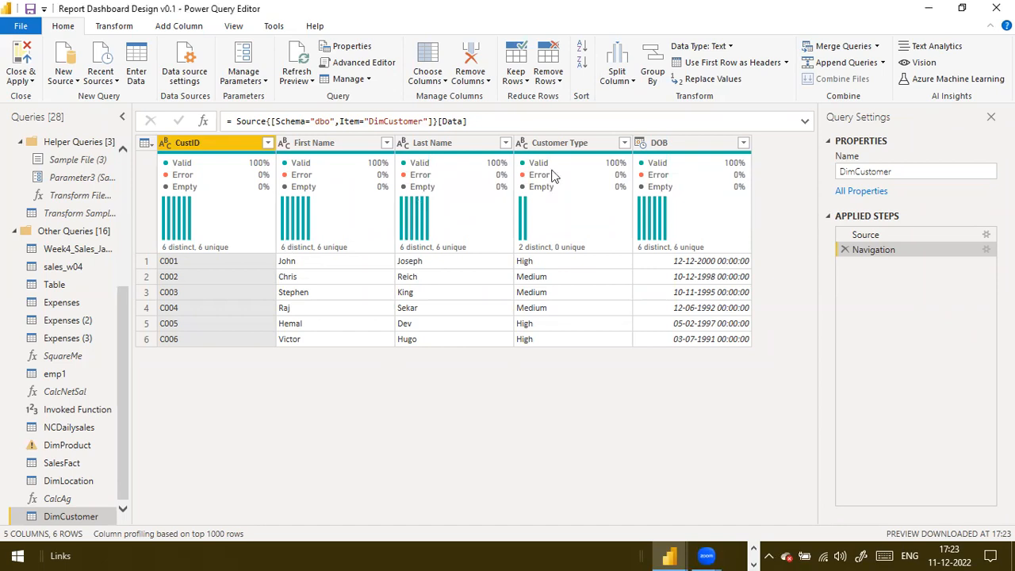
mouse_move(552, 175)
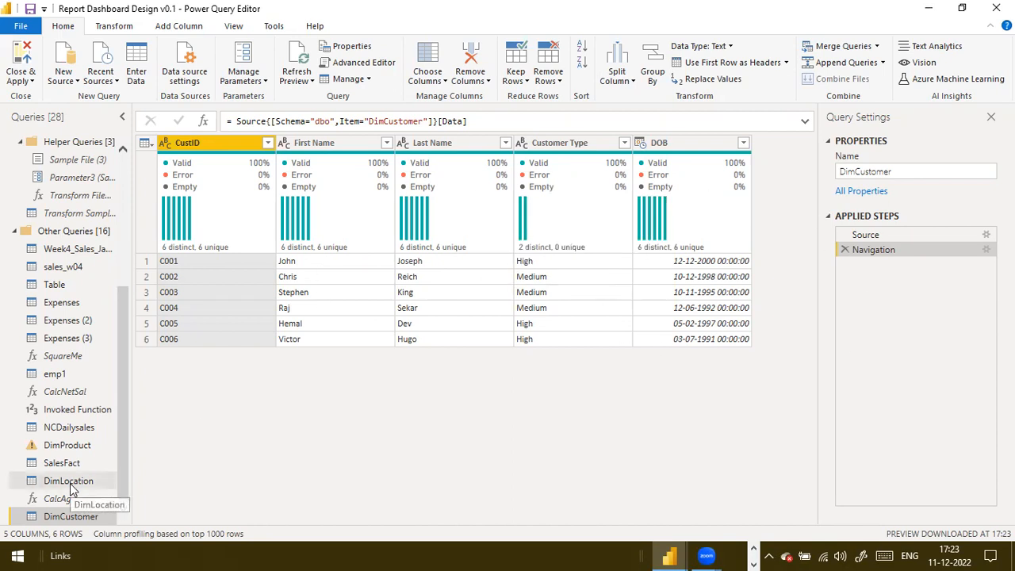
click(644, 143)
click(705, 243)
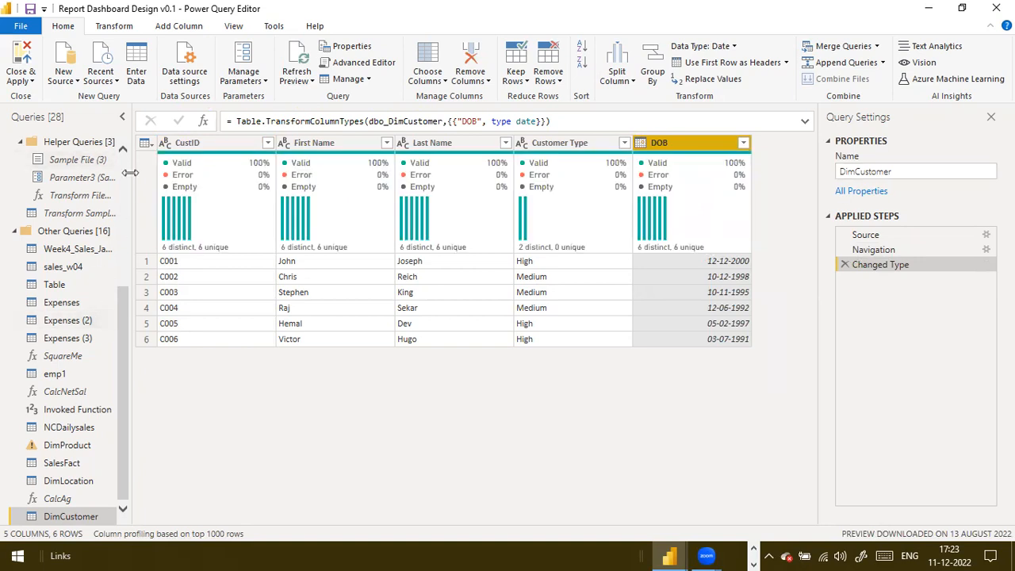
Step: Add an Age column to DimCustomer by invoking the custom function CalcAg on the DOB column
click(119, 27)
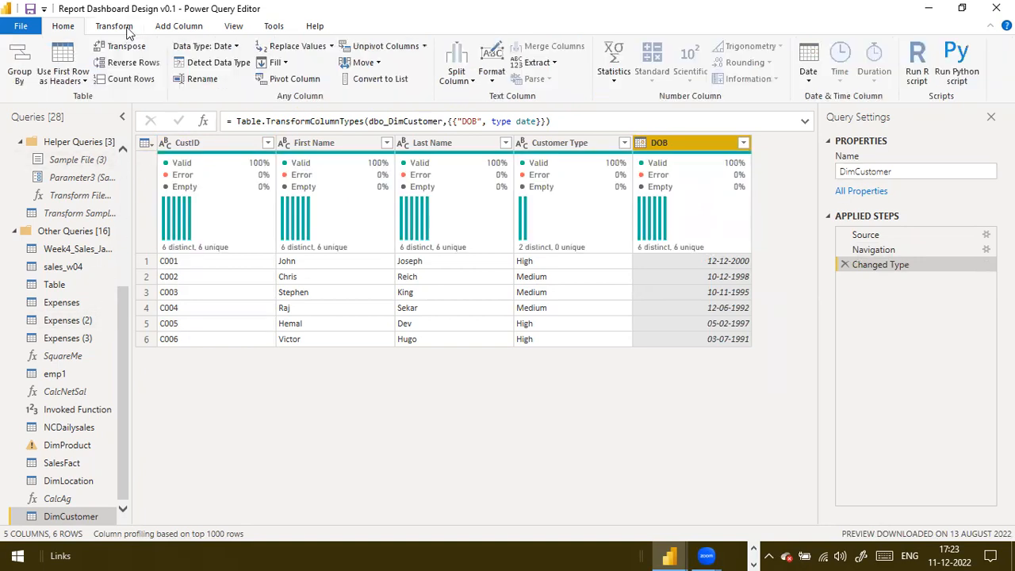
click(171, 27)
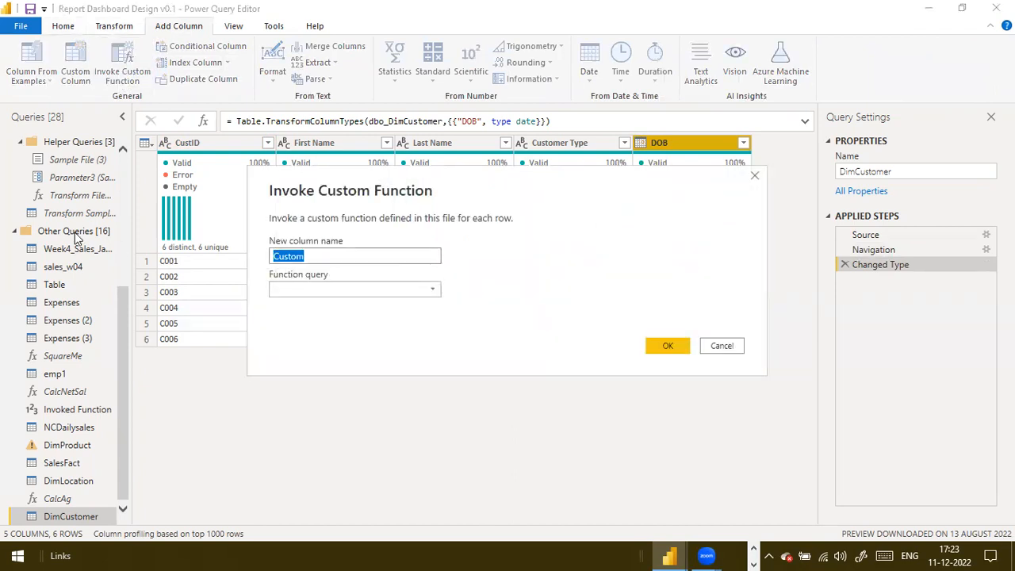
text(Age)
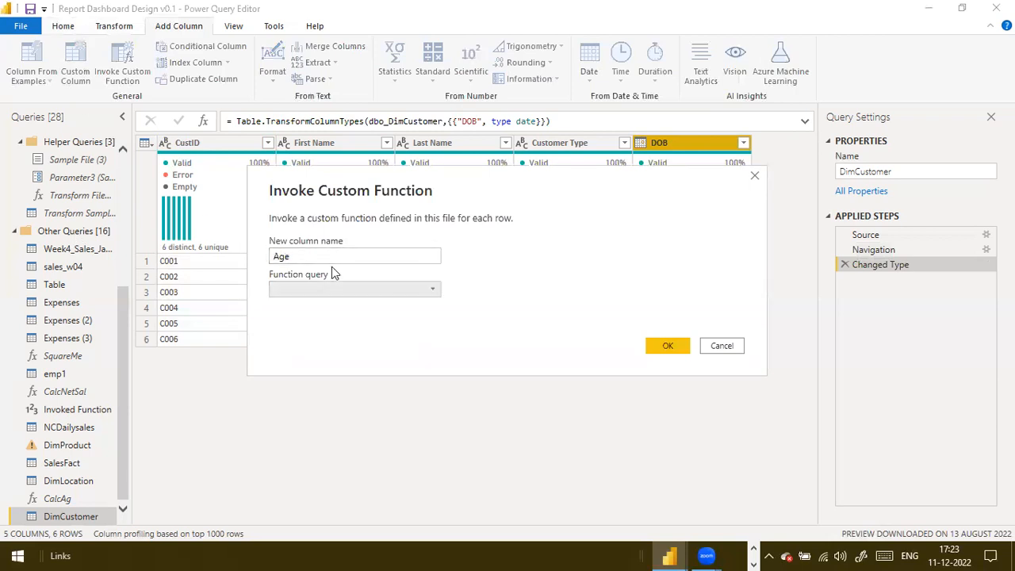
click(342, 290)
click(305, 380)
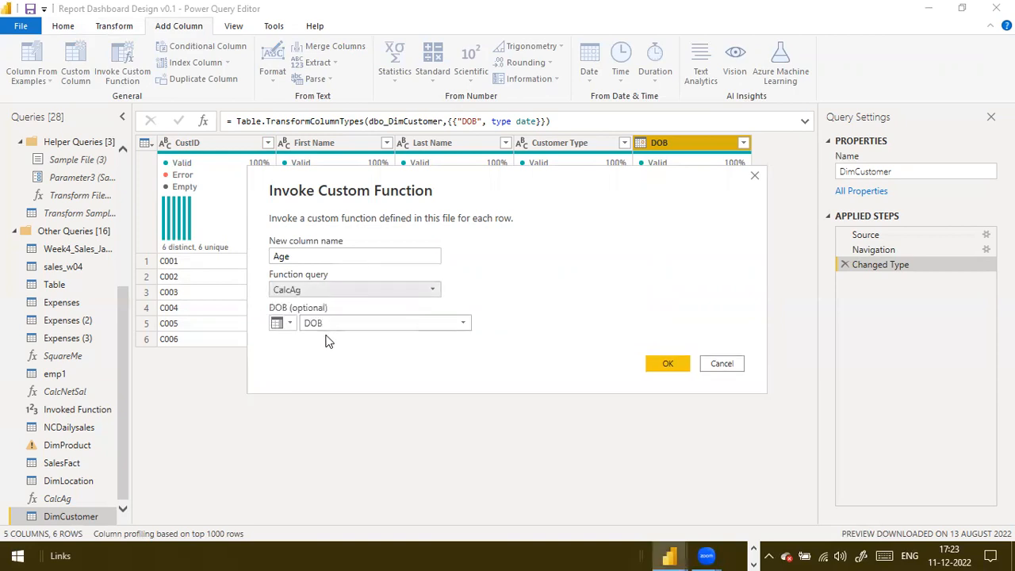
click(322, 325)
click(282, 324)
click(287, 360)
click(364, 322)
click(373, 400)
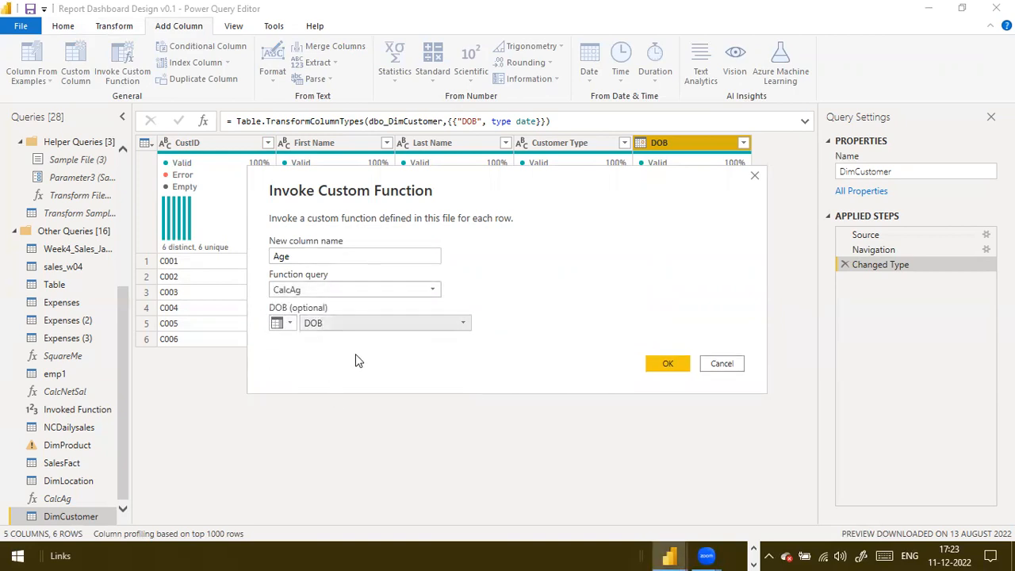
click(656, 363)
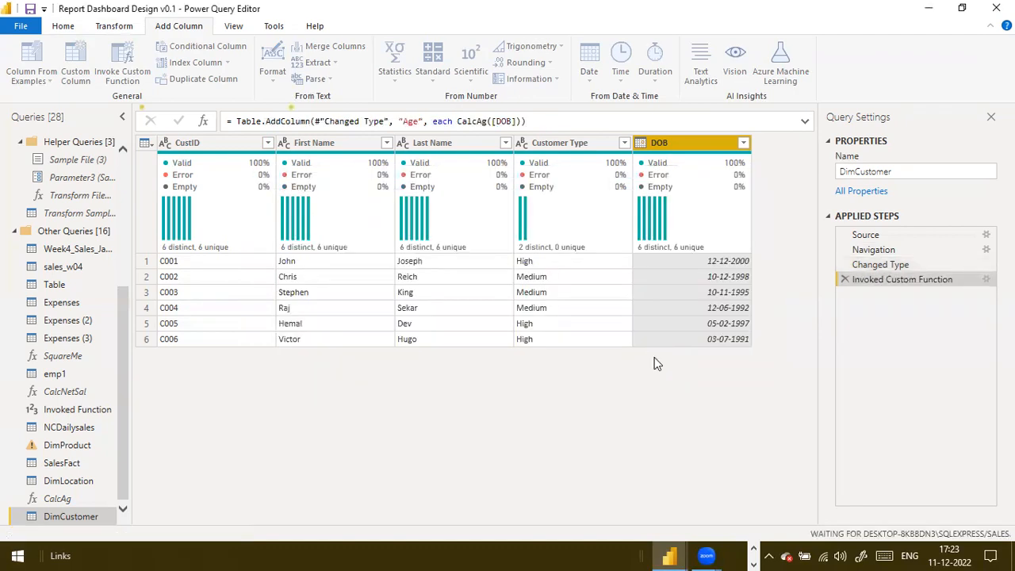
mouse_move(760, 190)
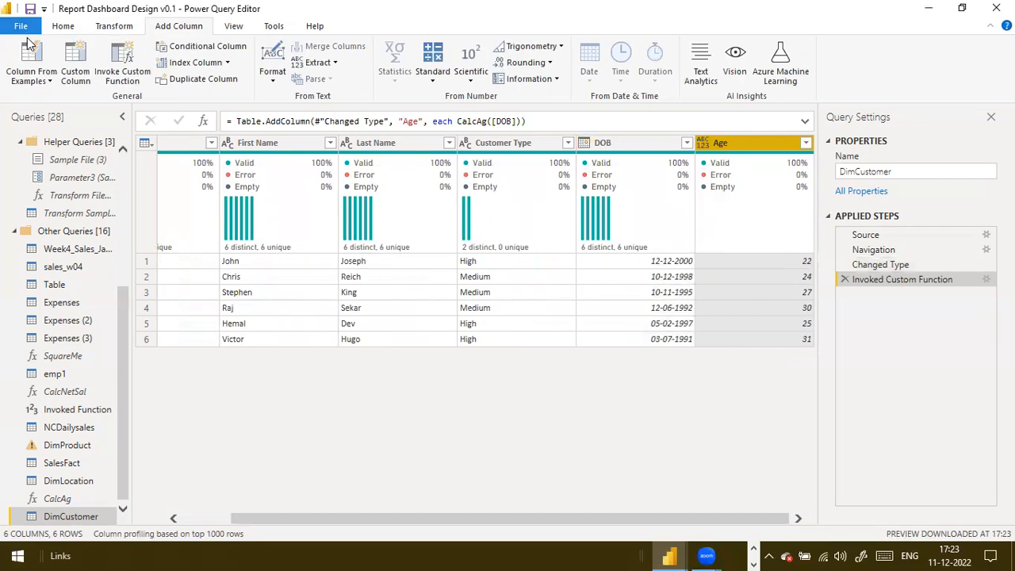
Step: Close and apply the query changes to the report, and reopen the Power Query Editor
click(20, 30)
key(Escape)
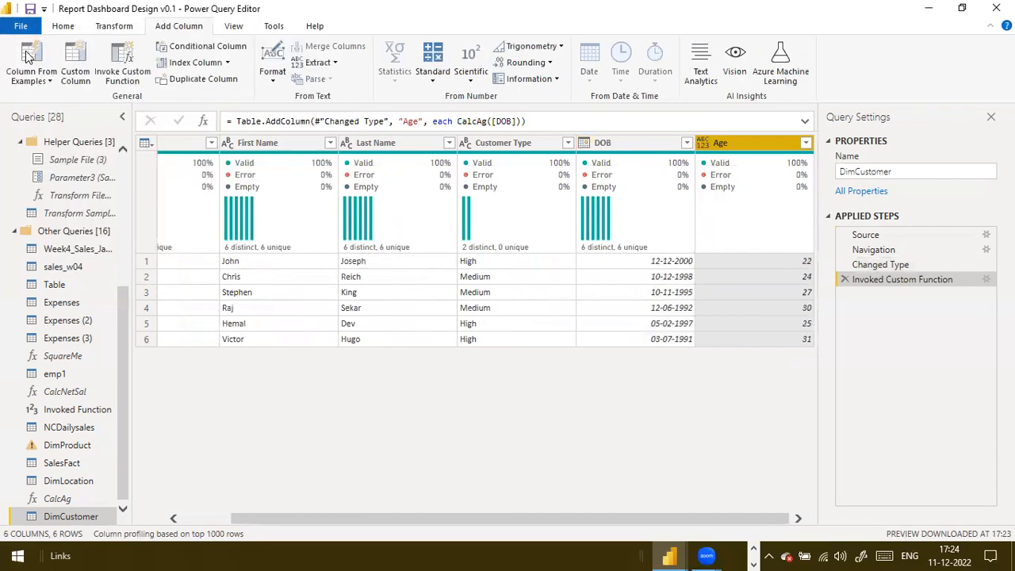
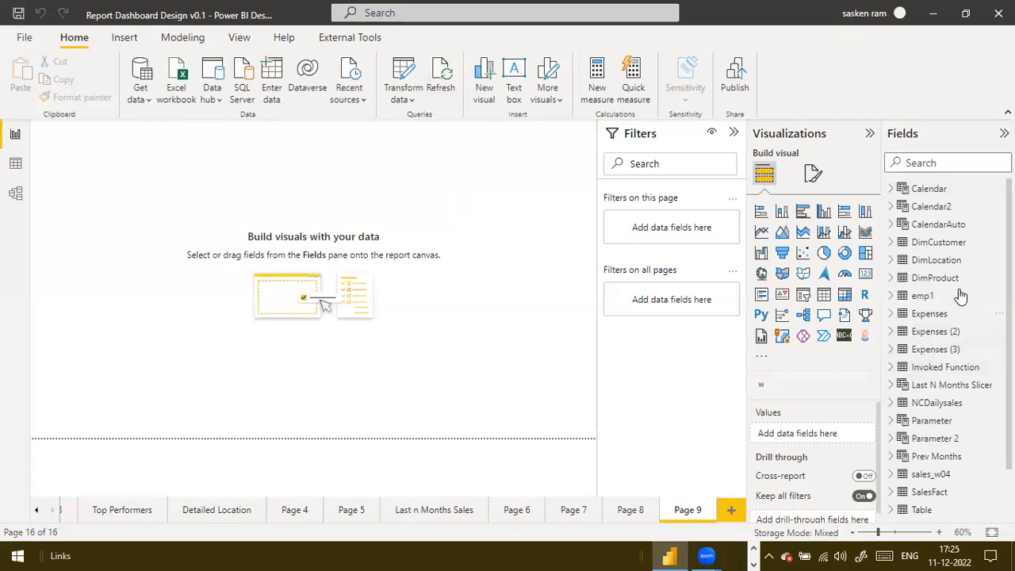
click(406, 101)
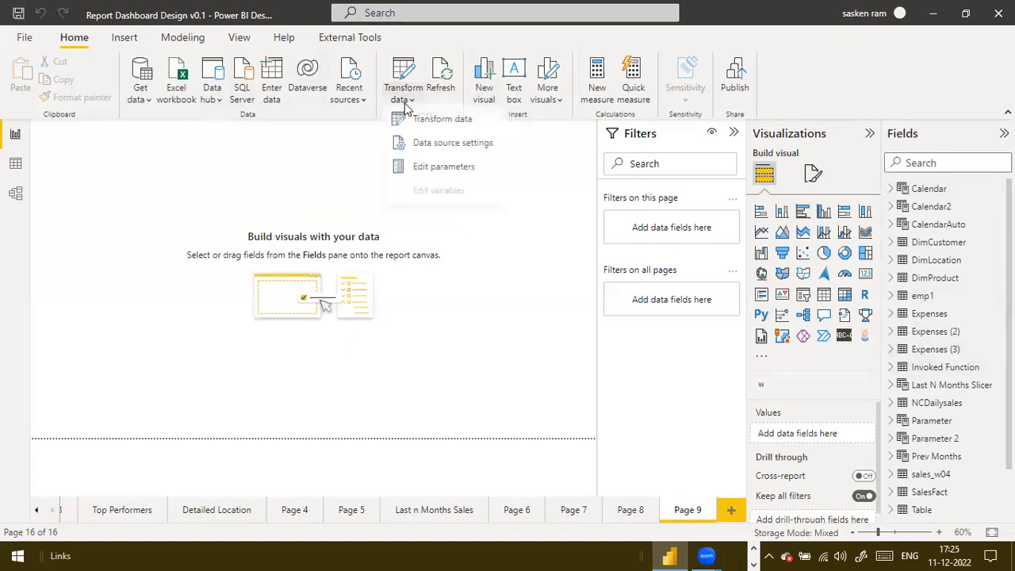
click(400, 119)
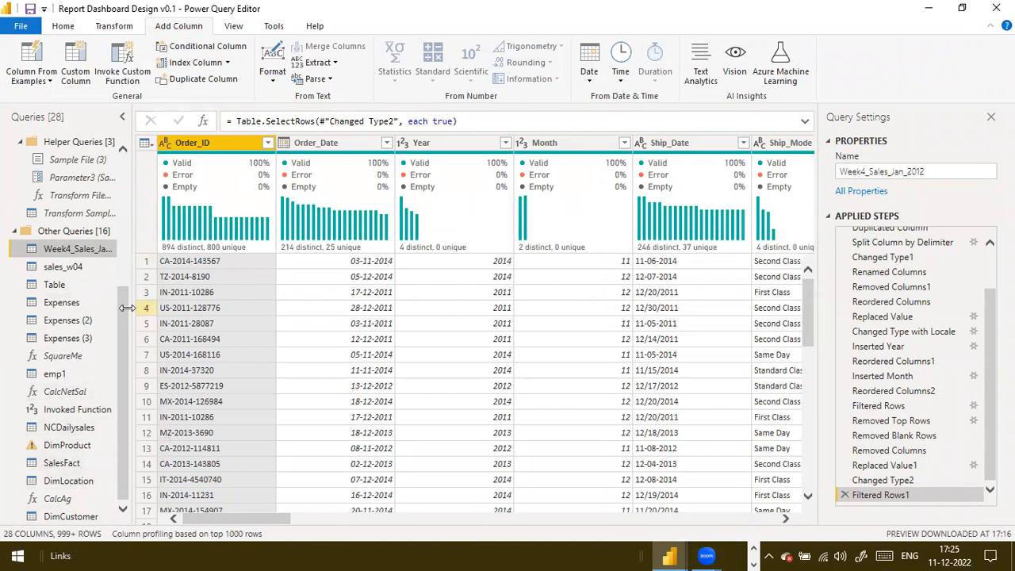
Step: Look through the columns of the sales_w04 query and their data quality and distribution details
click(68, 268)
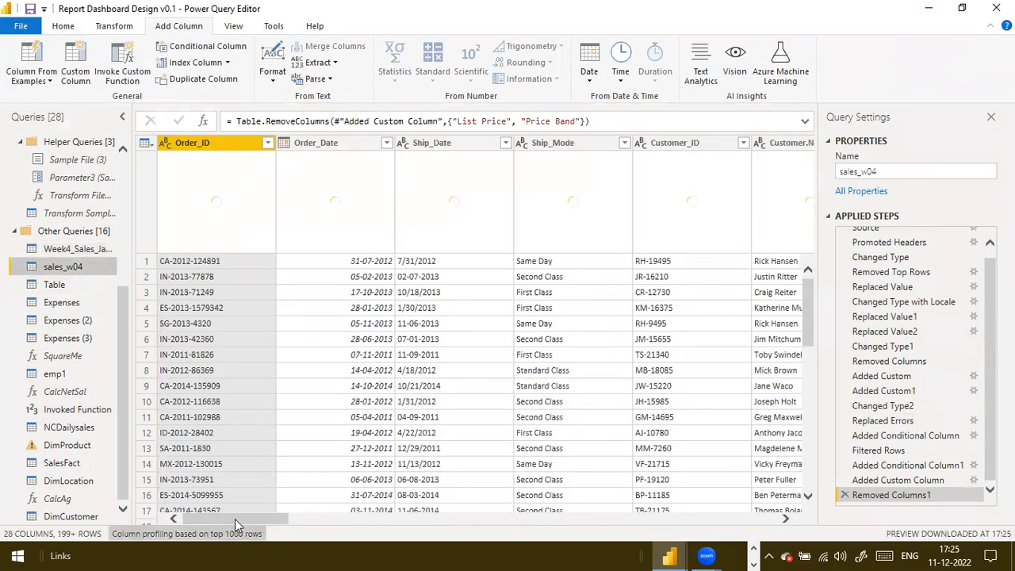
drag(235, 519, 796, 517)
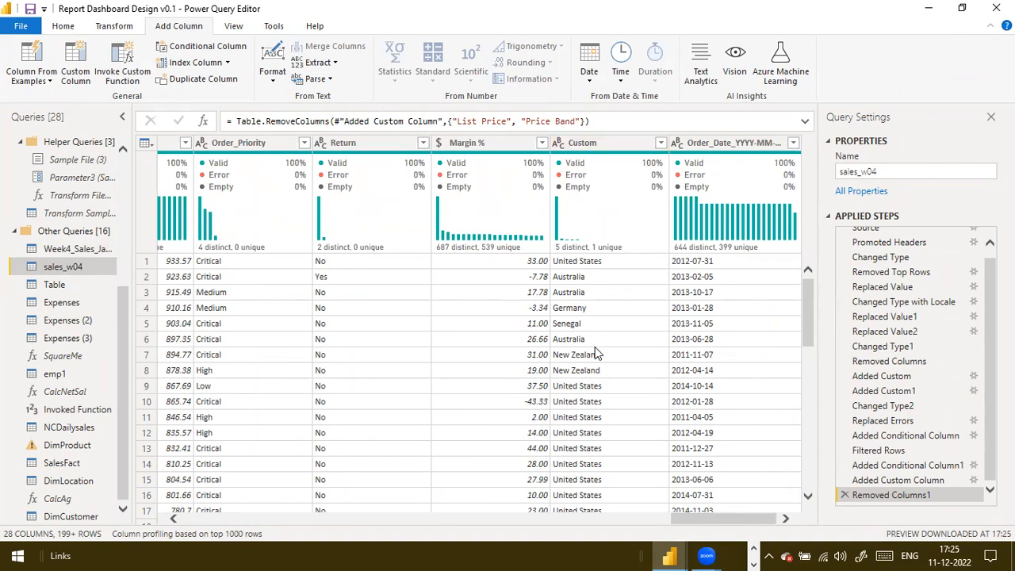
drag(723, 518, 13, 506)
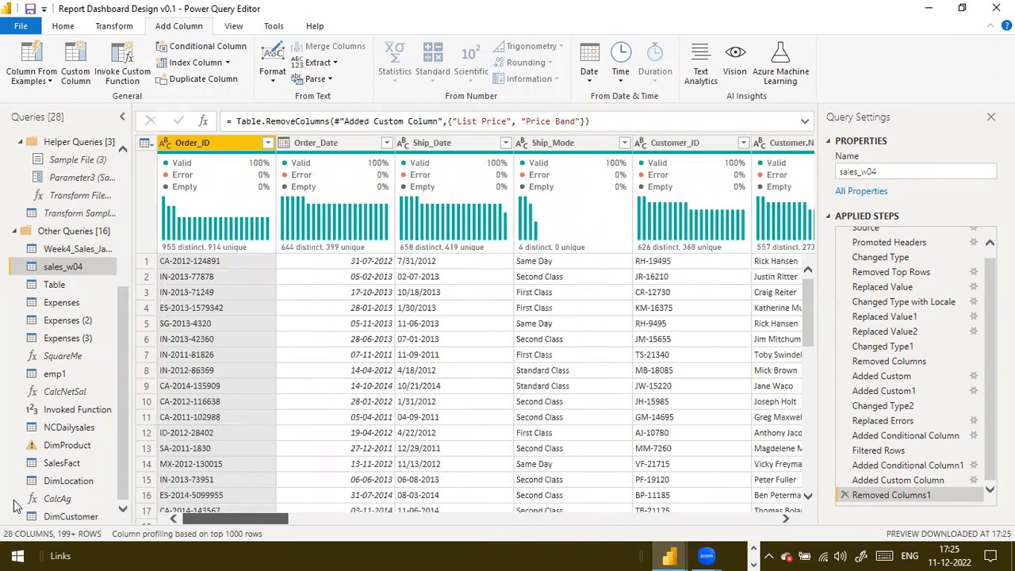
drag(13, 506, 384, 496)
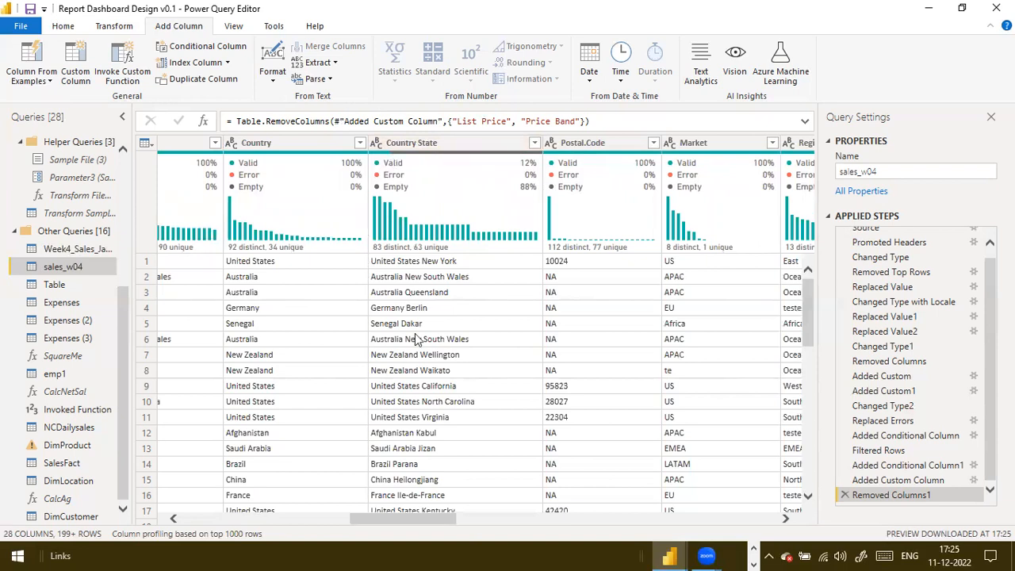
mouse_move(532, 235)
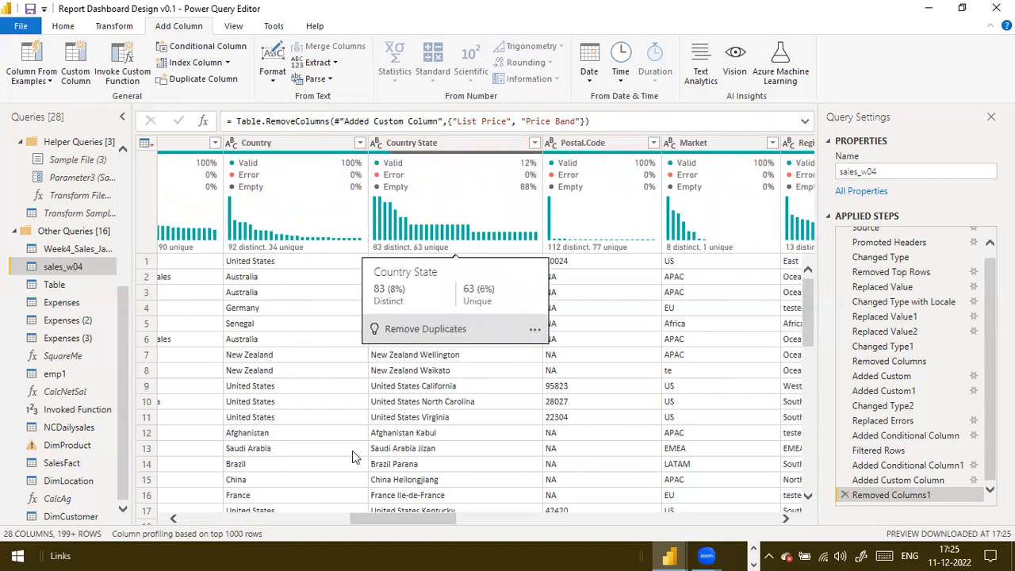
drag(400, 518, 201, 501)
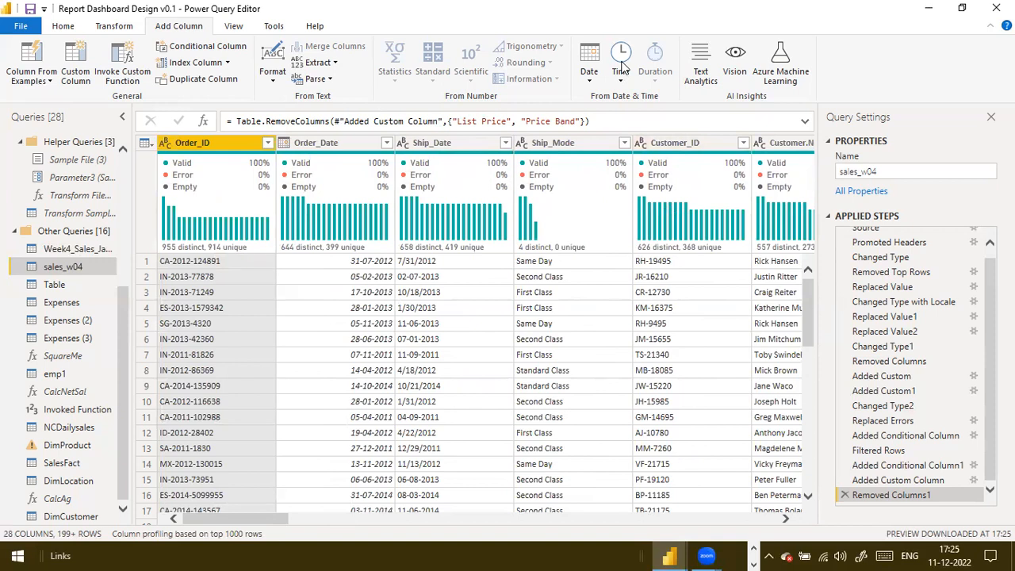
click(623, 69)
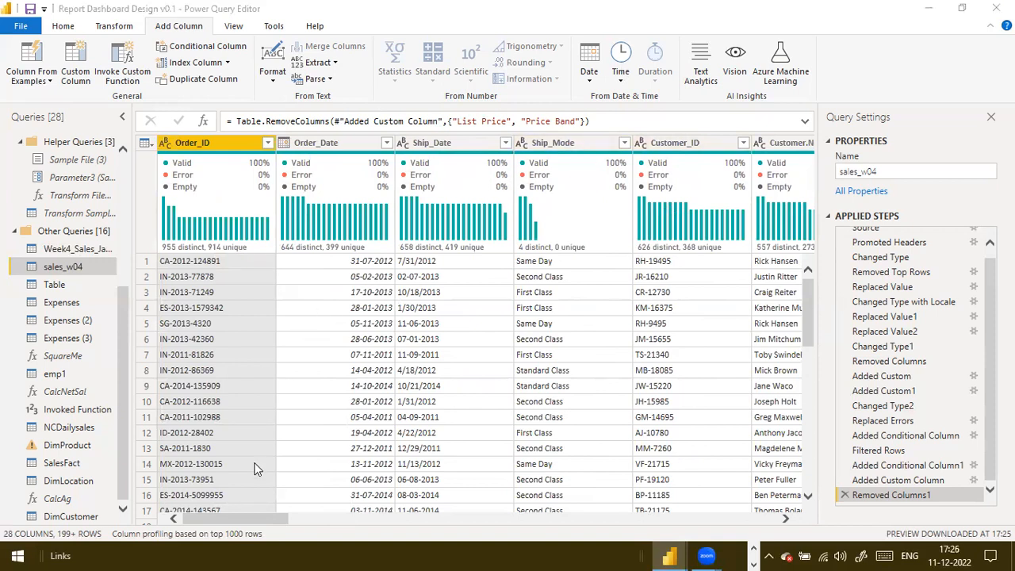
drag(230, 518, 80, 456)
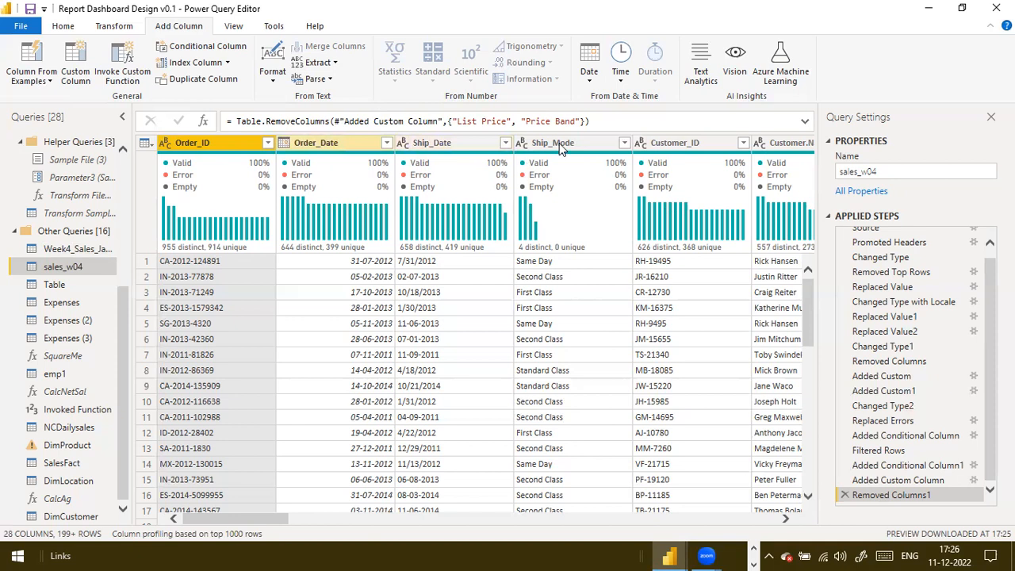
mouse_move(434, 254)
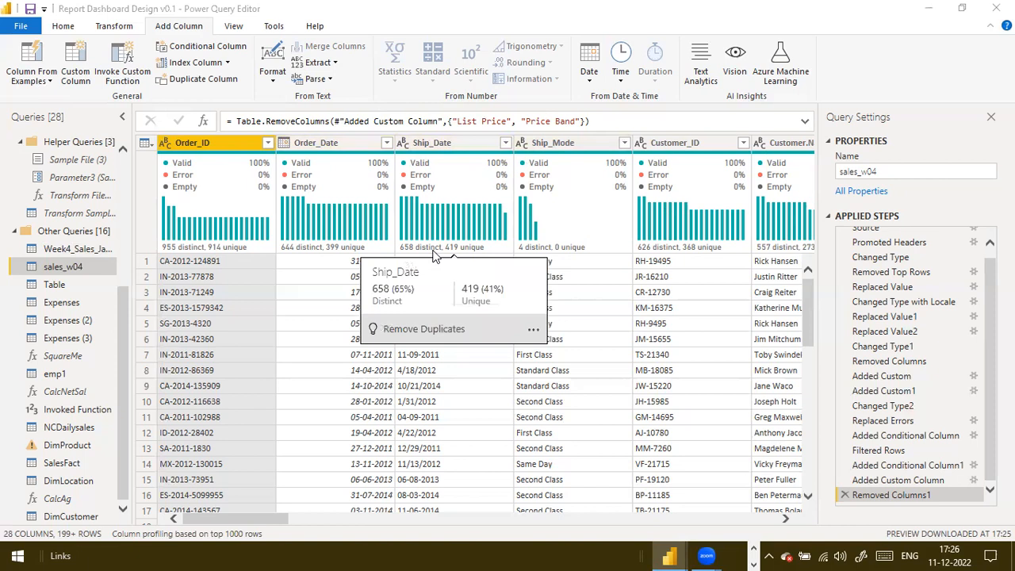
drag(211, 519, 78, 418)
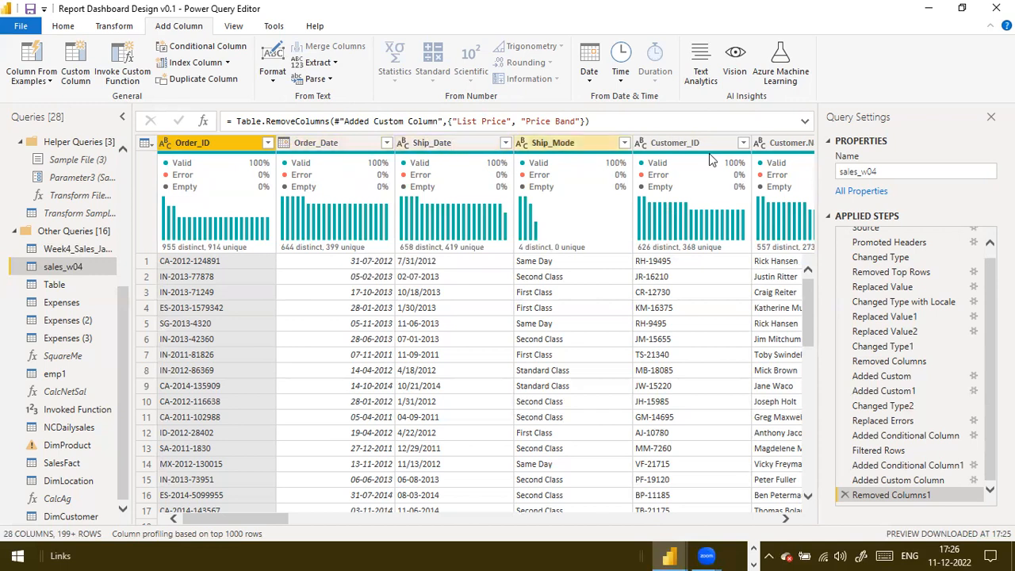
mouse_move(770, 161)
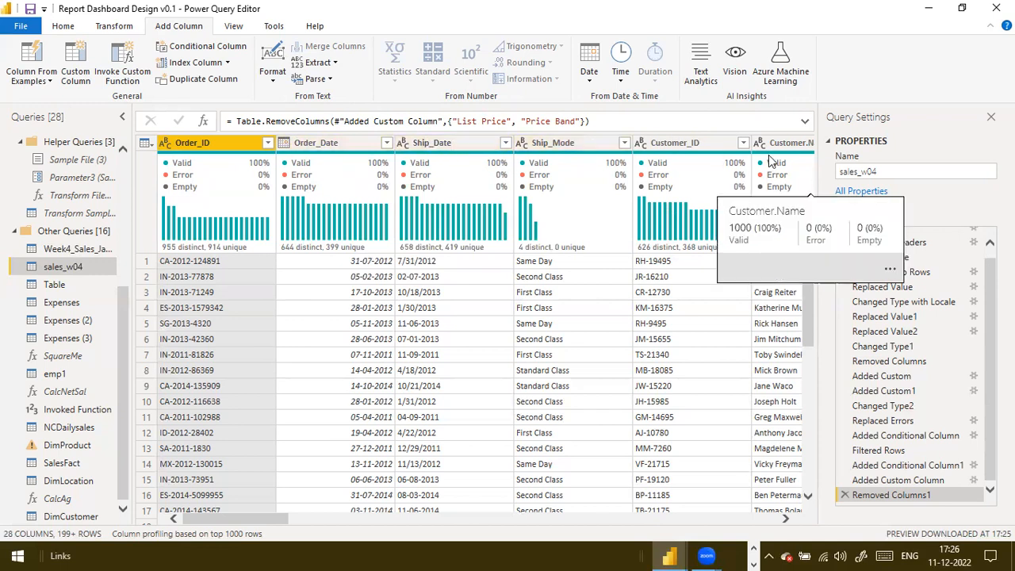
Step: Examine the Ship_Date column's statistics and available data types, and enlarge the data preview area above the column profile
click(408, 145)
click(447, 149)
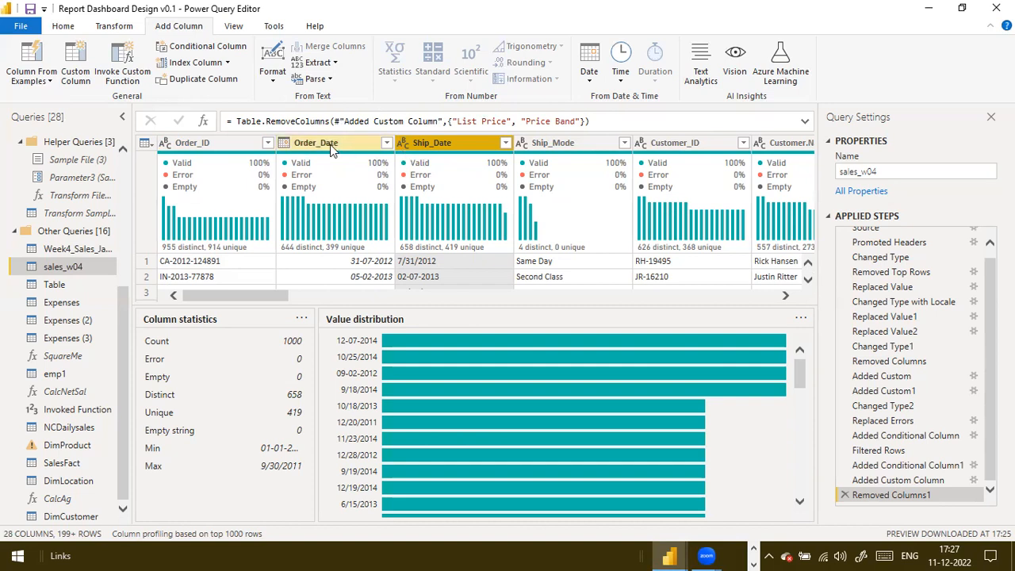
click(408, 147)
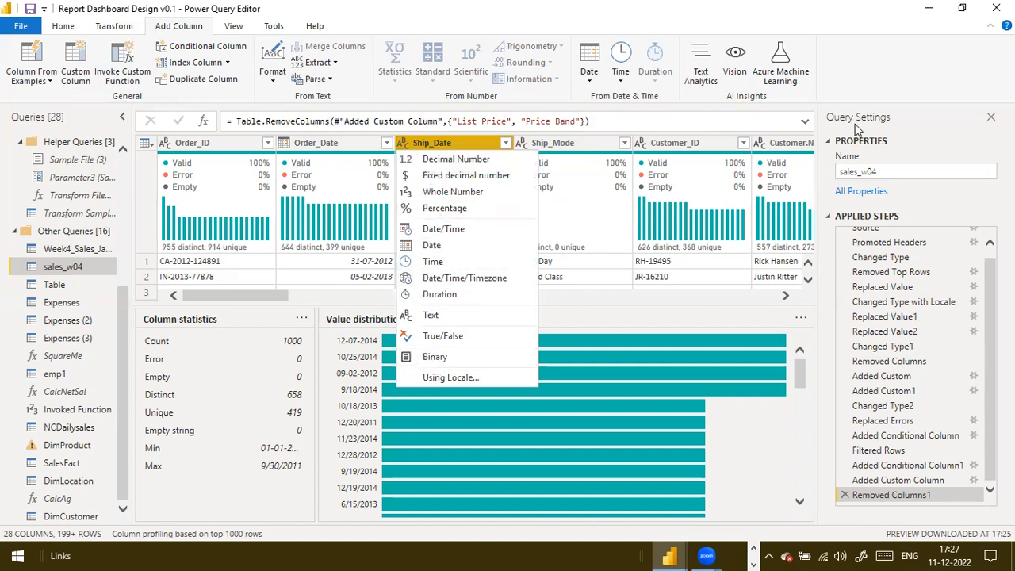
key(Escape)
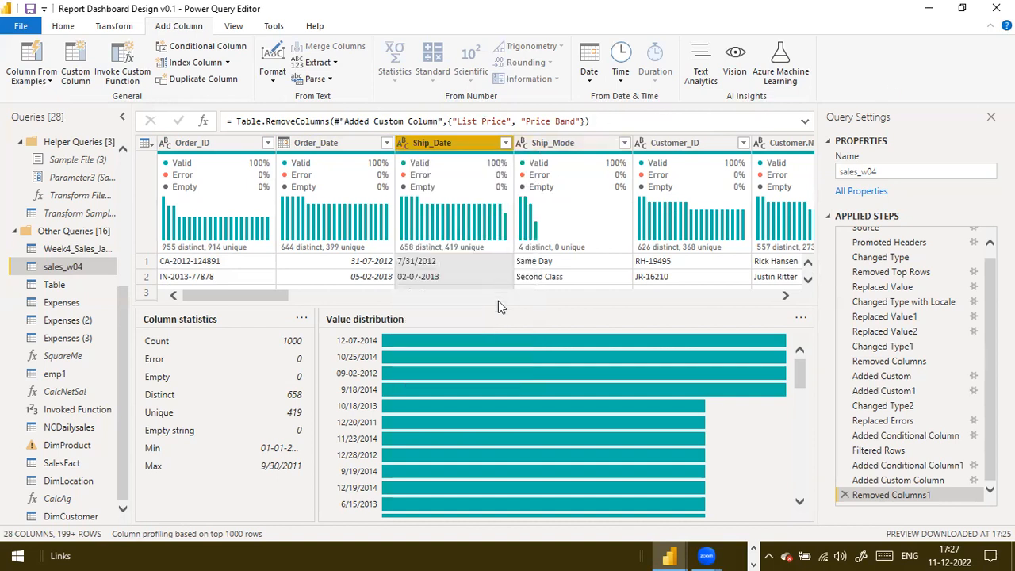
drag(498, 301, 498, 480)
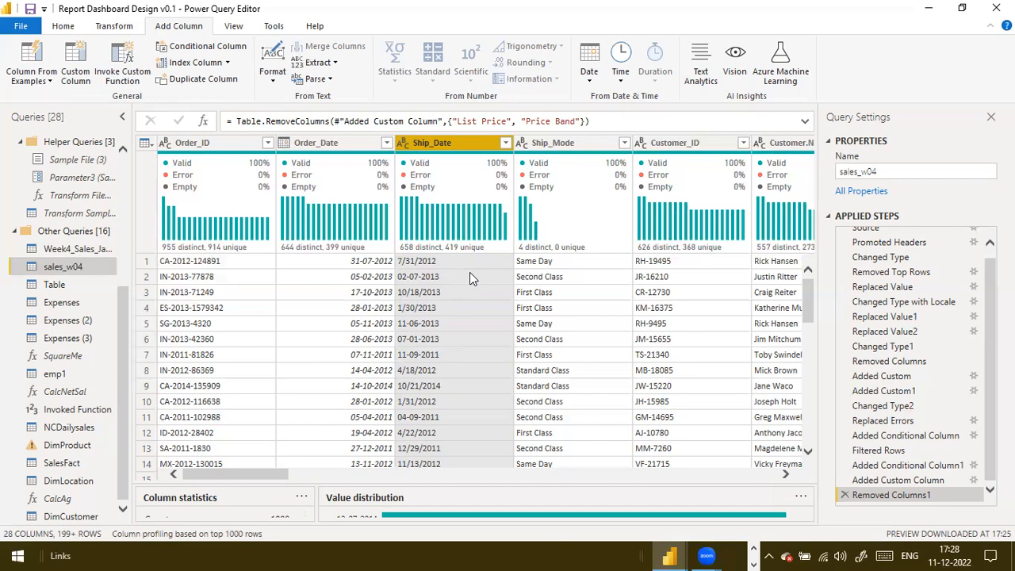
Step: Replace every "-" with "/" in the Ship_Date column of sales_w04
right_click(437, 144)
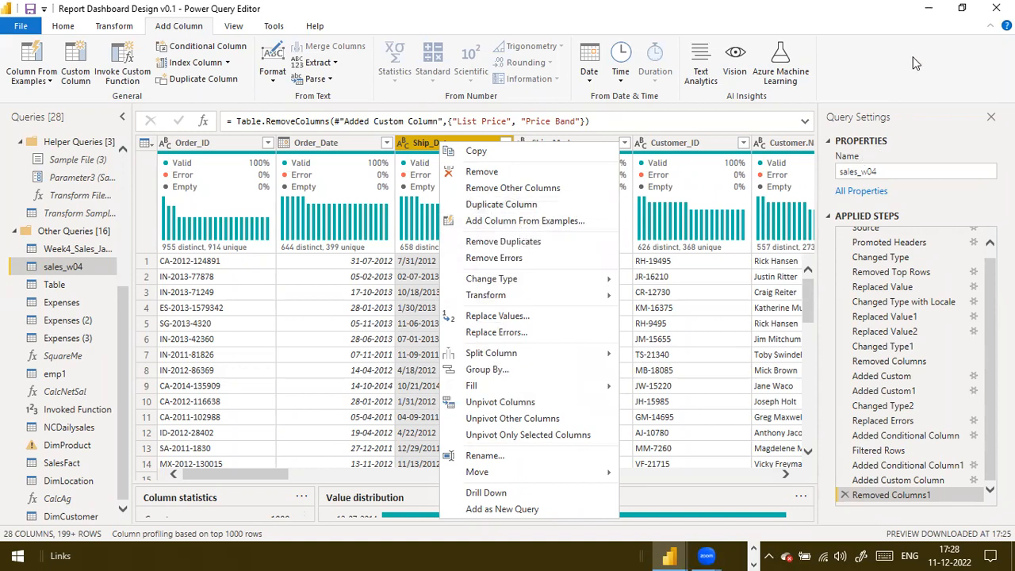
click(505, 316)
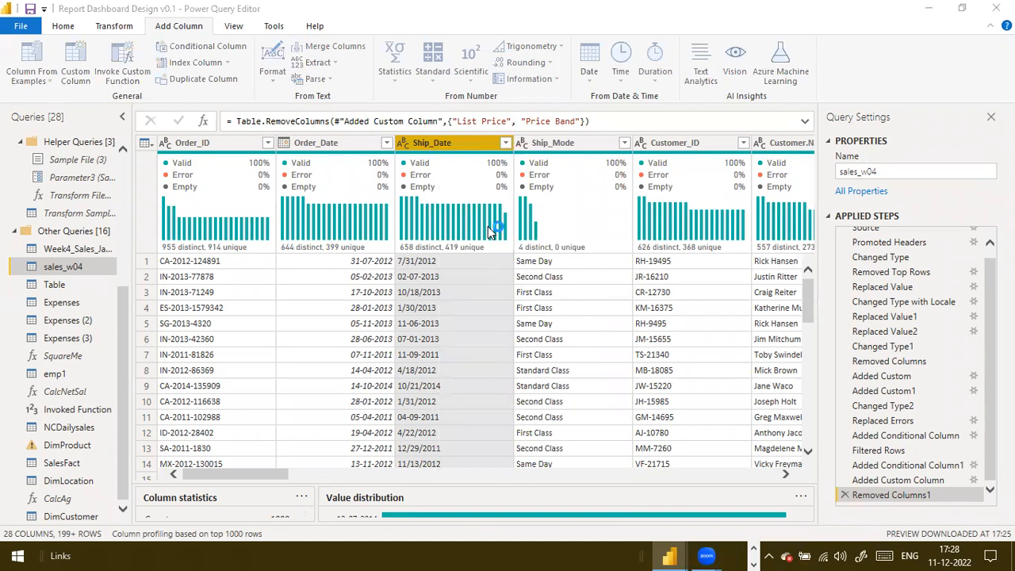
text(-)
key(Tab)
key(Tab)
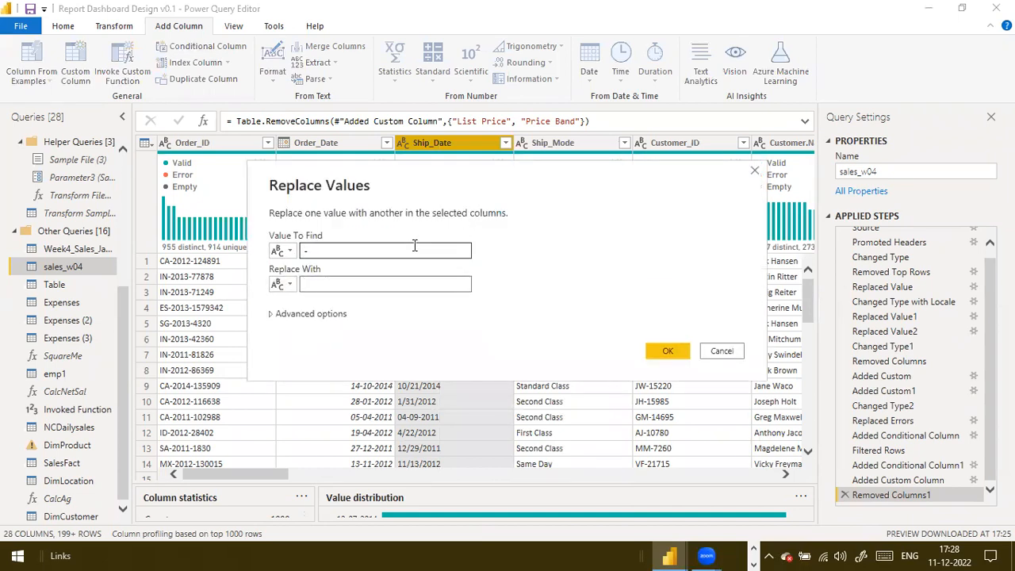
text(/)
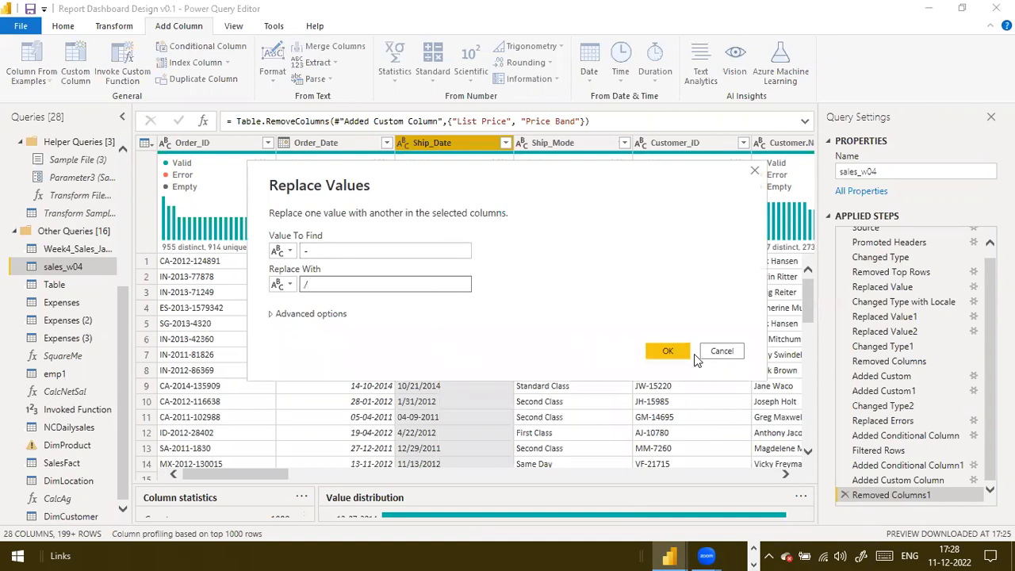
click(668, 351)
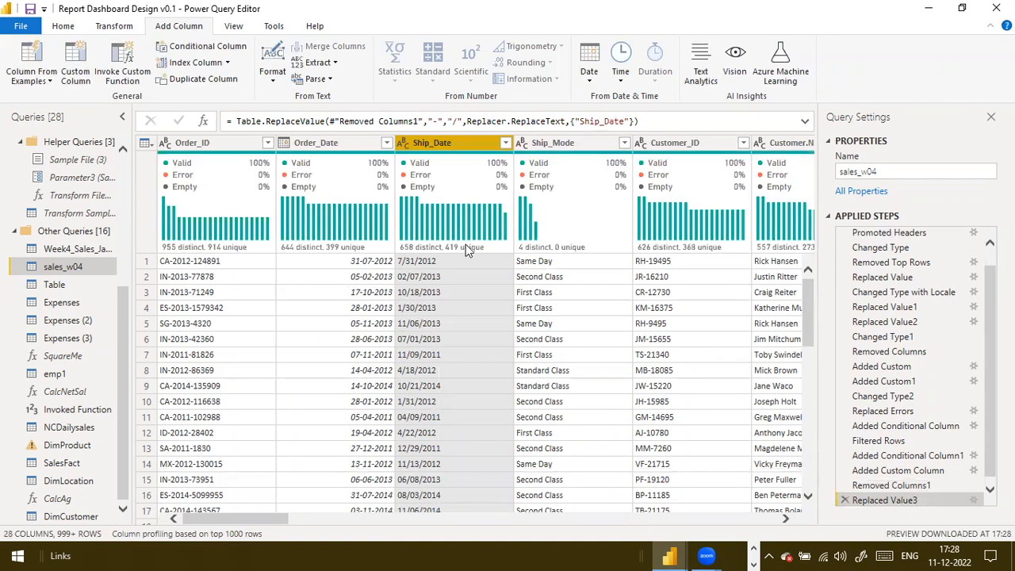
Step: Apply a second value replacement on Ship_Date, finding "-" and replacing it with "/"
right_click(461, 137)
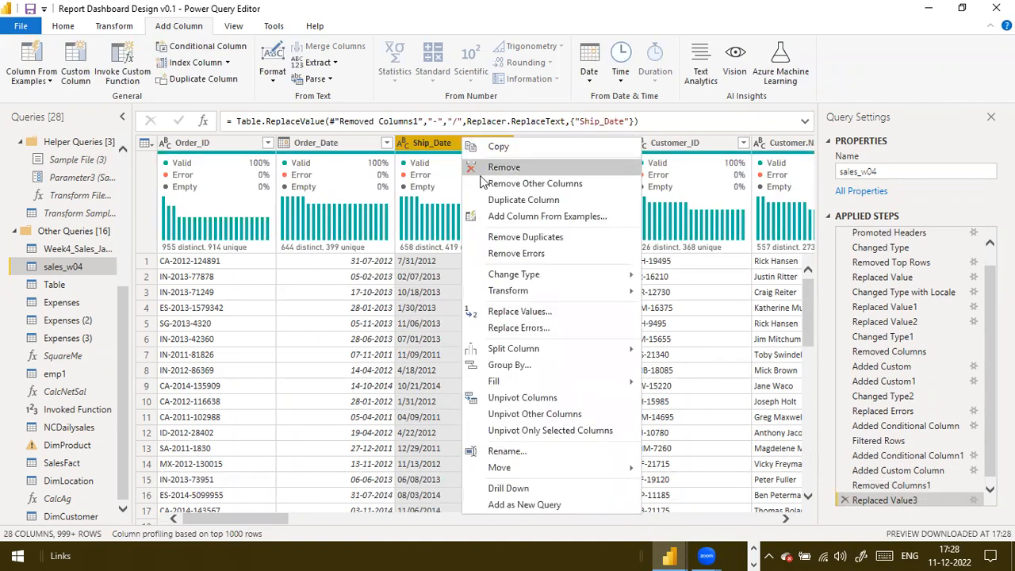
click(559, 313)
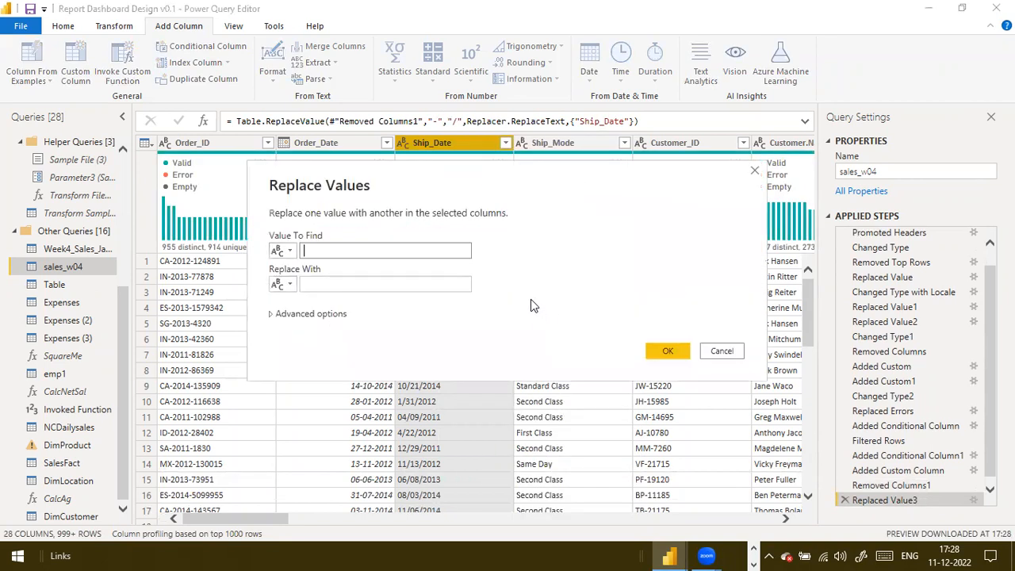
text(-)
click(324, 285)
text(/)
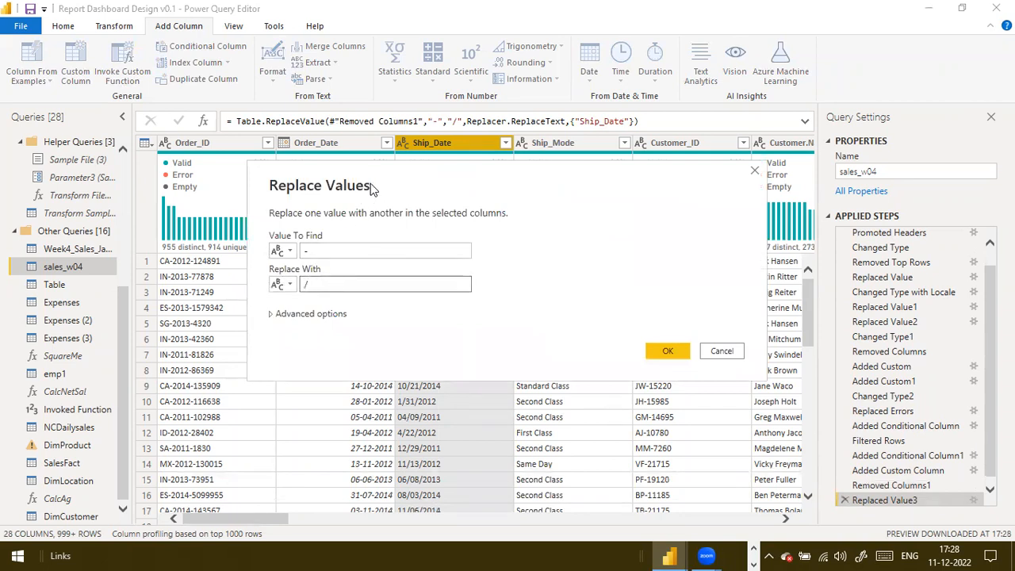
drag(381, 177, 735, 247)
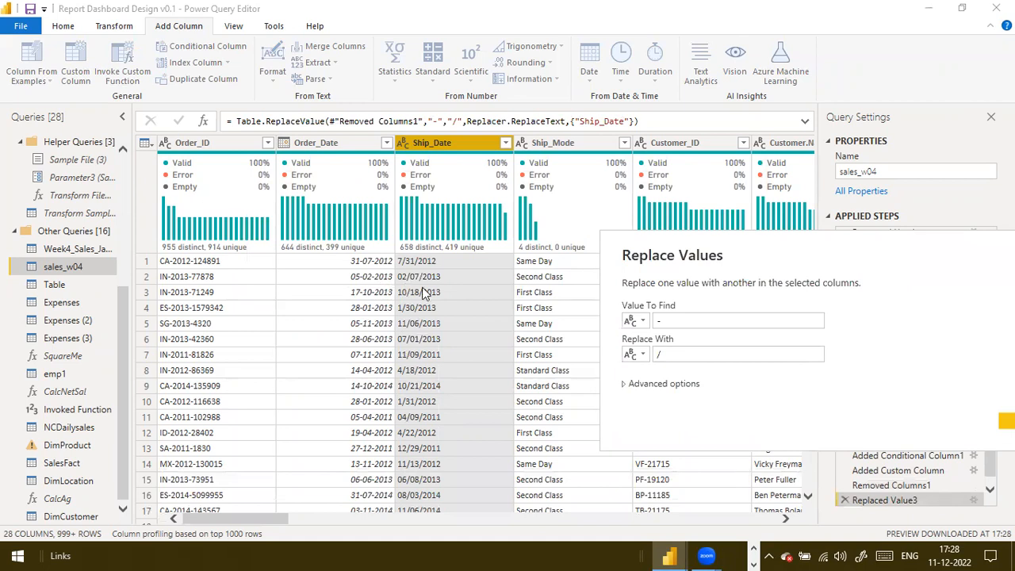
double_click(655, 321)
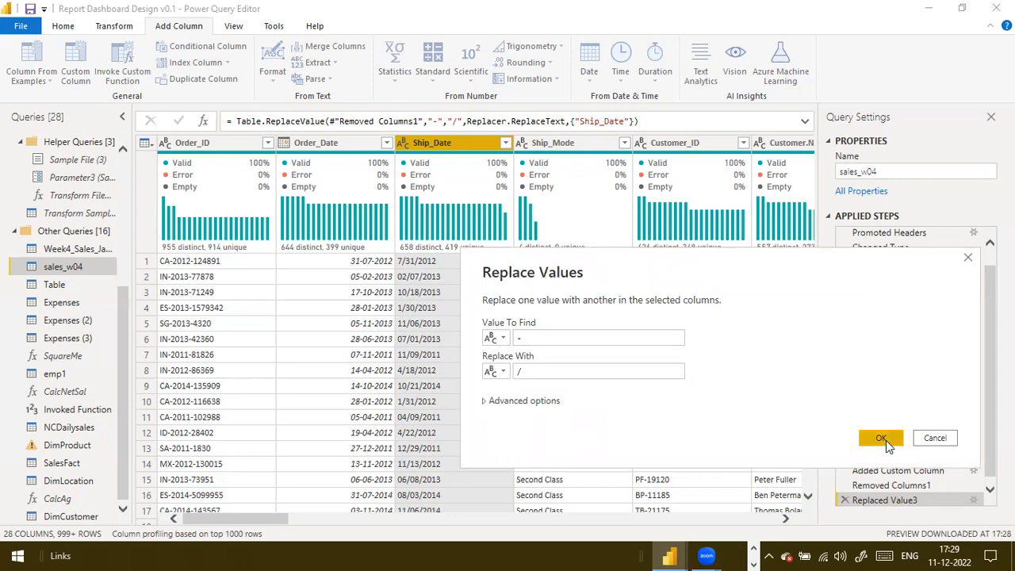
click(883, 439)
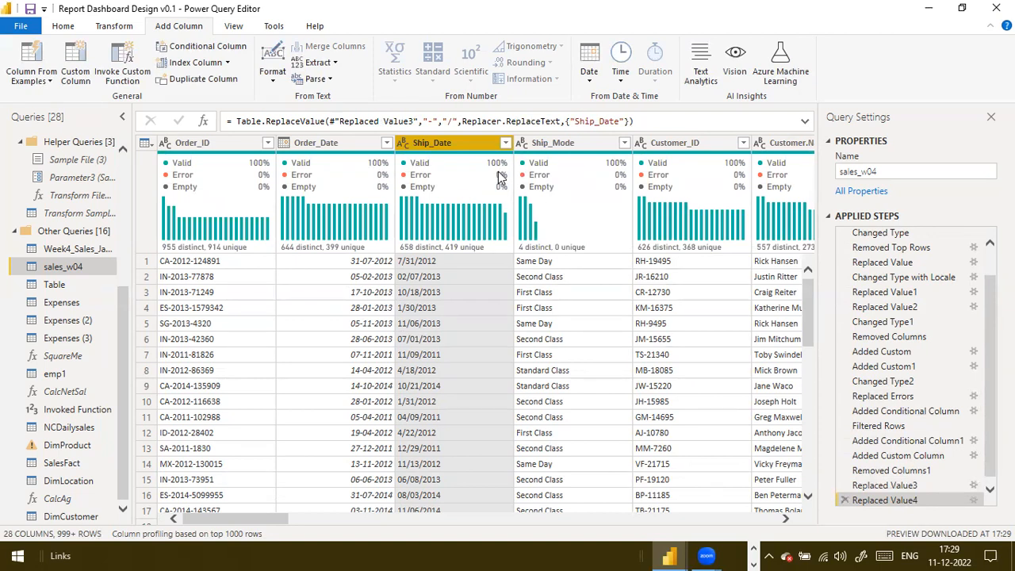
Step: Change the Ship_Date column's type using locale, with data type Date and locale English (United States)
mouse_move(498, 176)
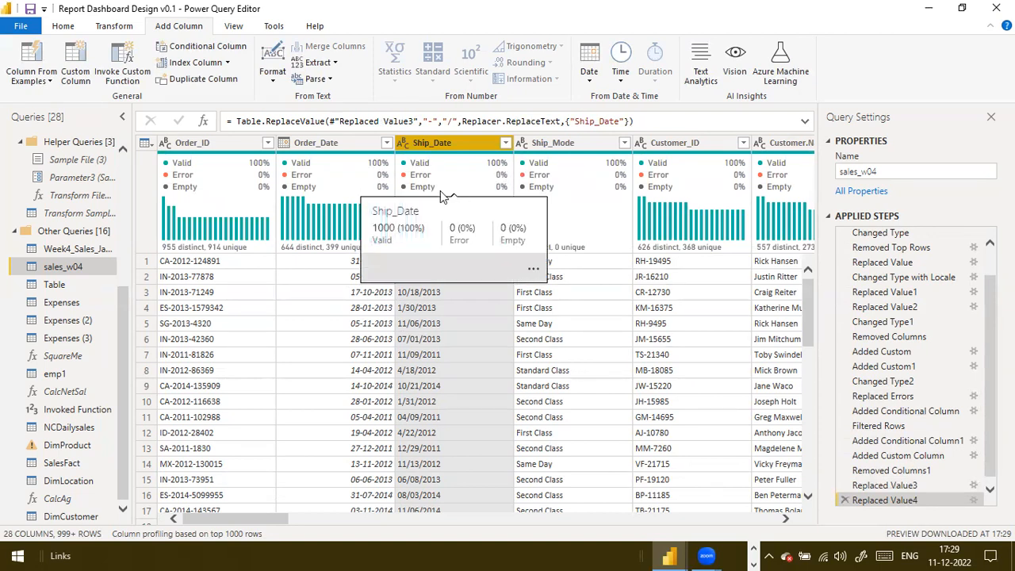
click(401, 143)
click(451, 378)
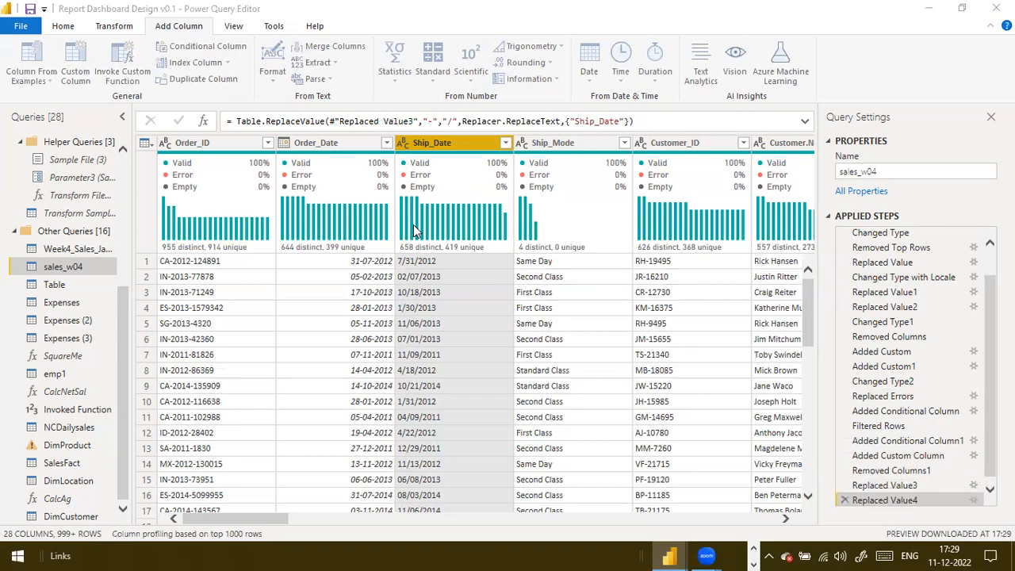
click(440, 267)
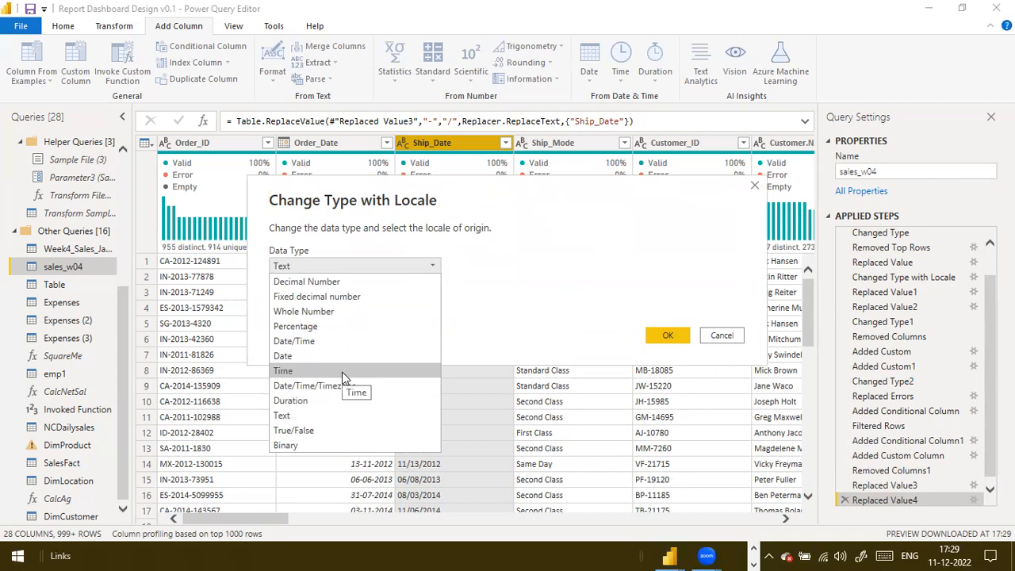
click(355, 354)
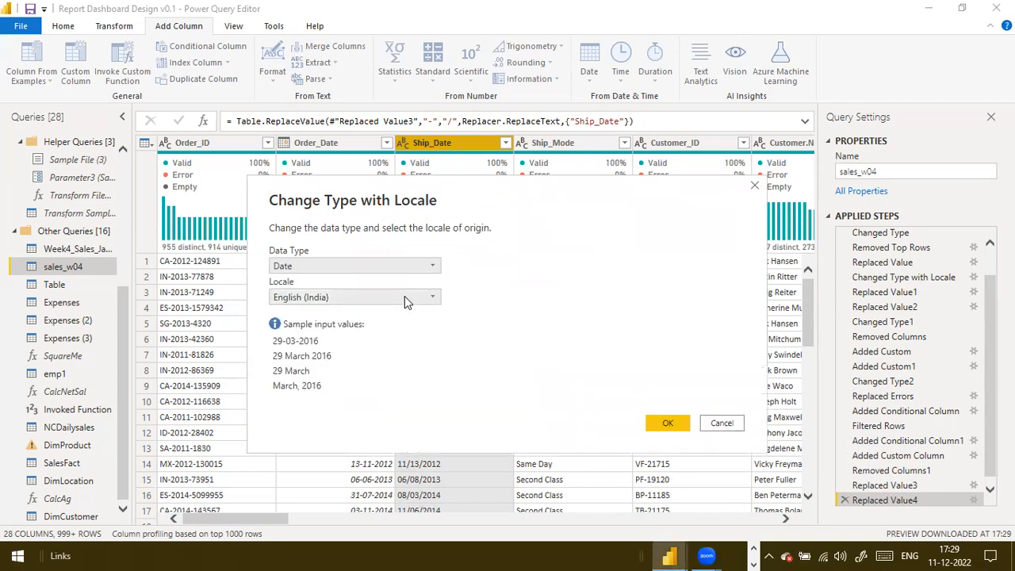
click(405, 297)
scroll(410, 440, down, 10)
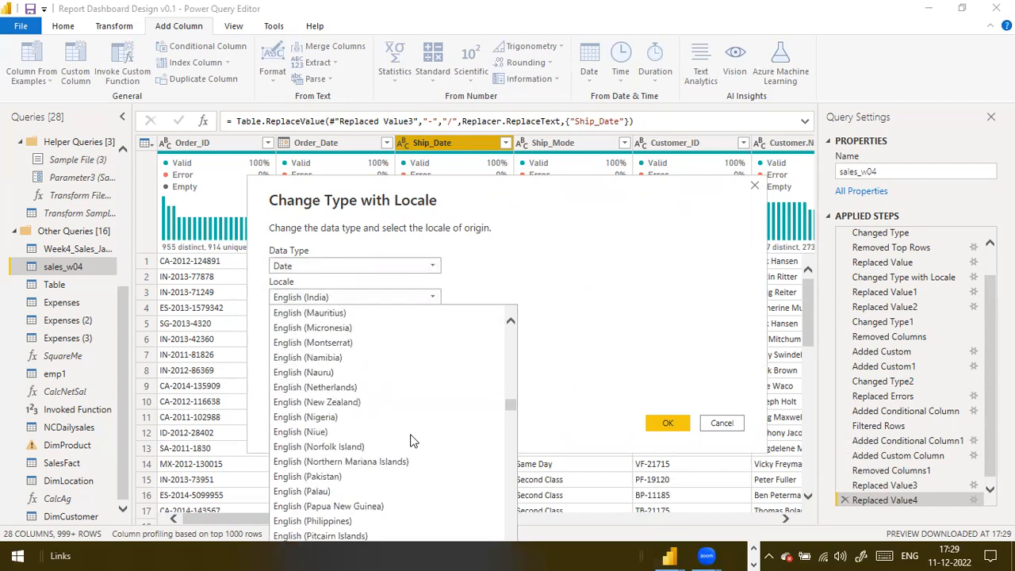
scroll(411, 441, down, 10)
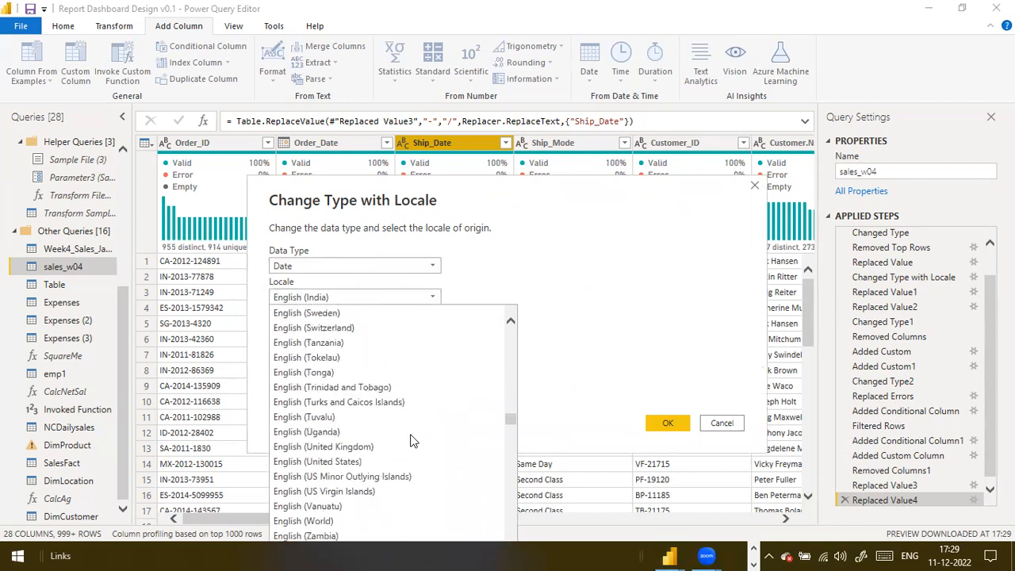
click(379, 462)
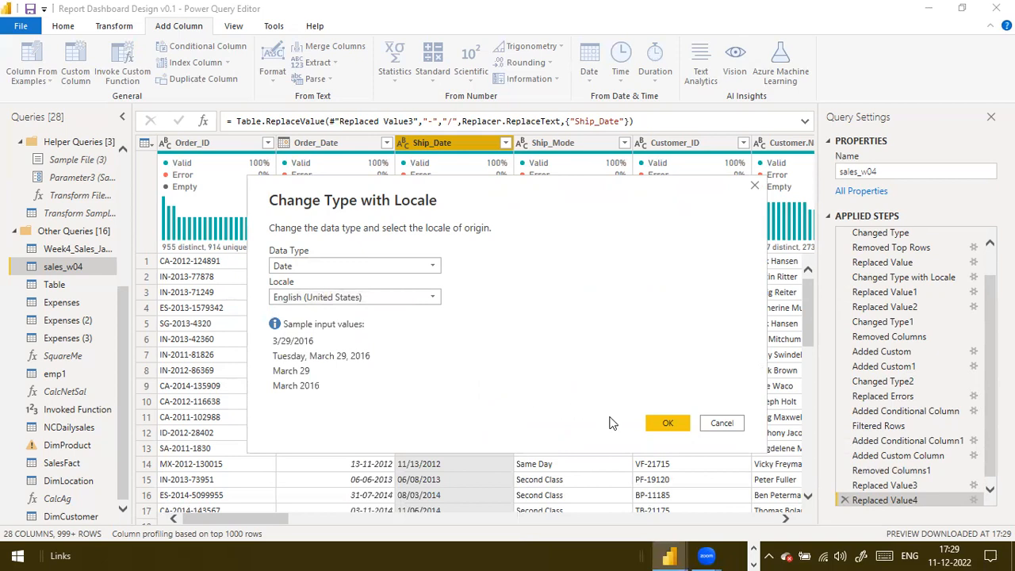
click(668, 425)
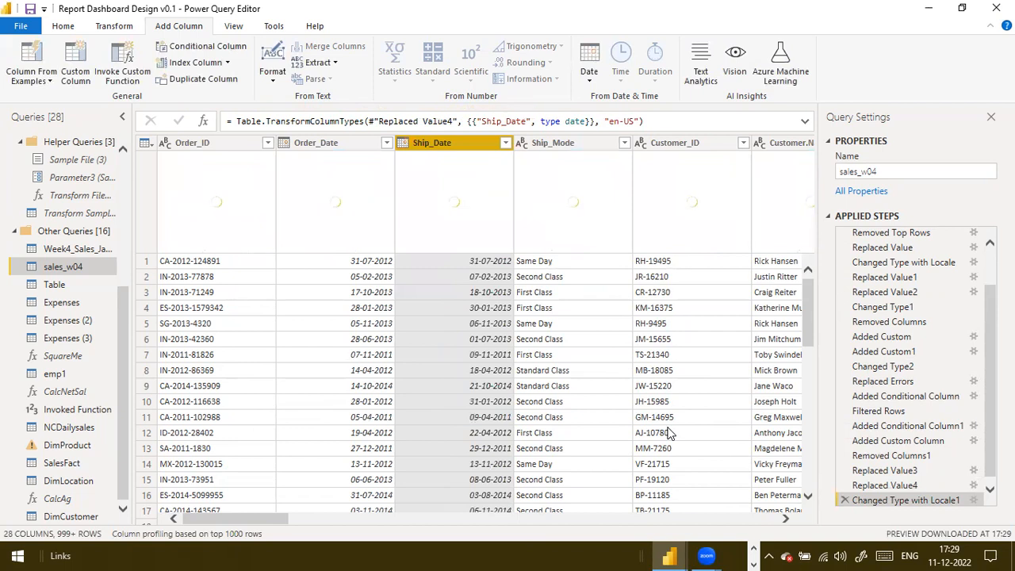
Step: Start a custom column named Shipment Duration in sales_w04 and move its dialog aside to uncover the date columns
click(87, 75)
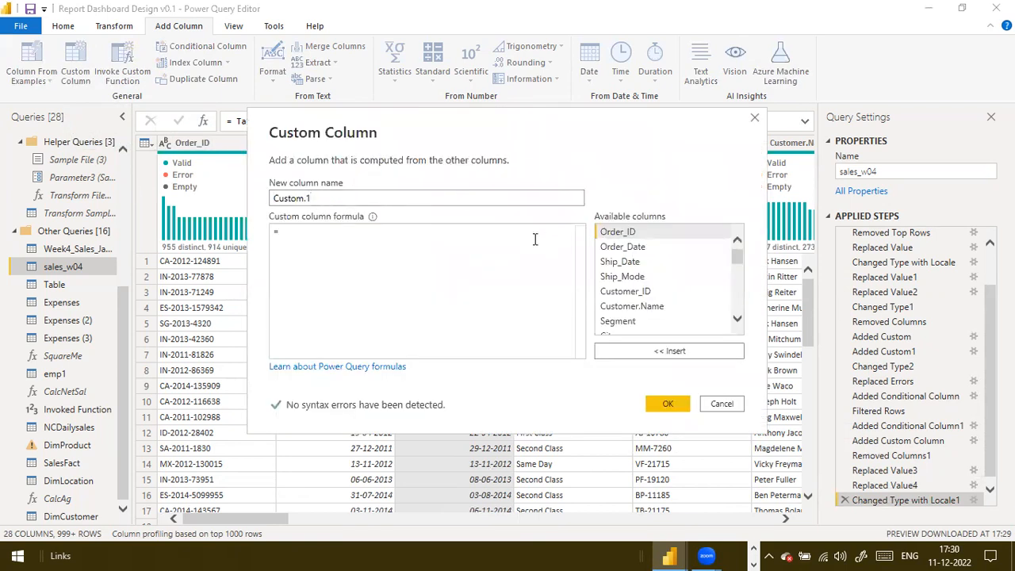
text(Sip)
key(BackSpace)
key(BackSpace)
text(hiip)
key(BackSpace)
key(BackSpace)
text(pment)
key(BackSpace)
key(BackSpace)
key(BackSpace)
key(BackSpace)
key(BackSpace)
text(pment Duratino)
key(BackSpace)
key(BackSpace)
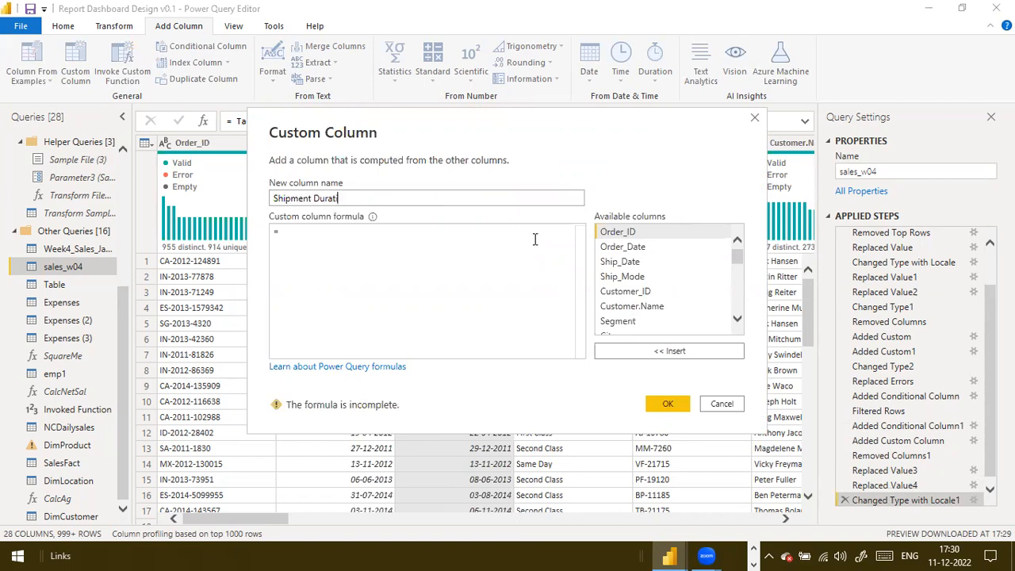
text(on)
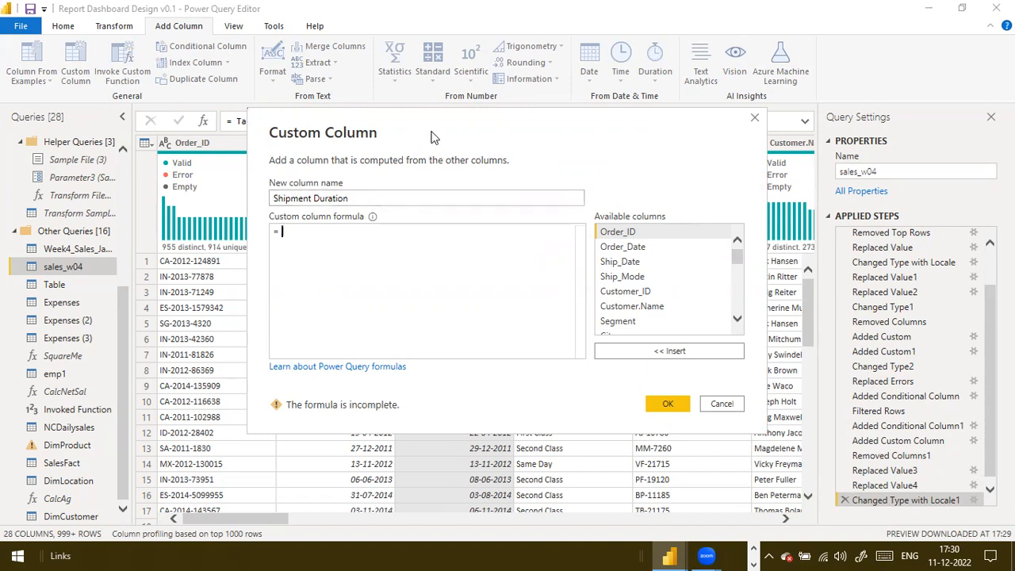
drag(440, 124, 753, 135)
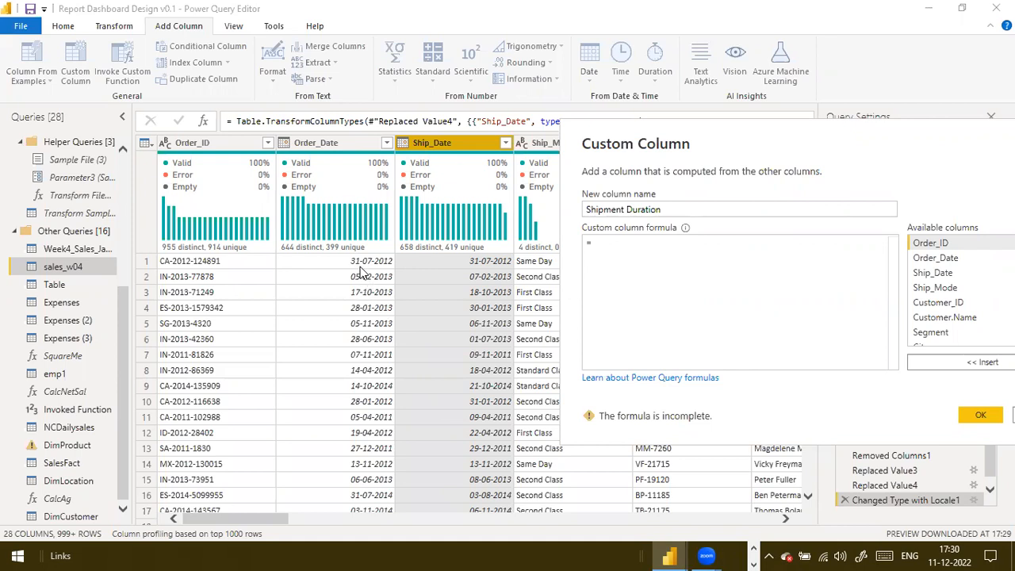
key(alt+Tab)
key(alt+Tab)
key(alt+Tab)
key(alt+Tab)
key(alt+Tab)
key(alt+Tab)
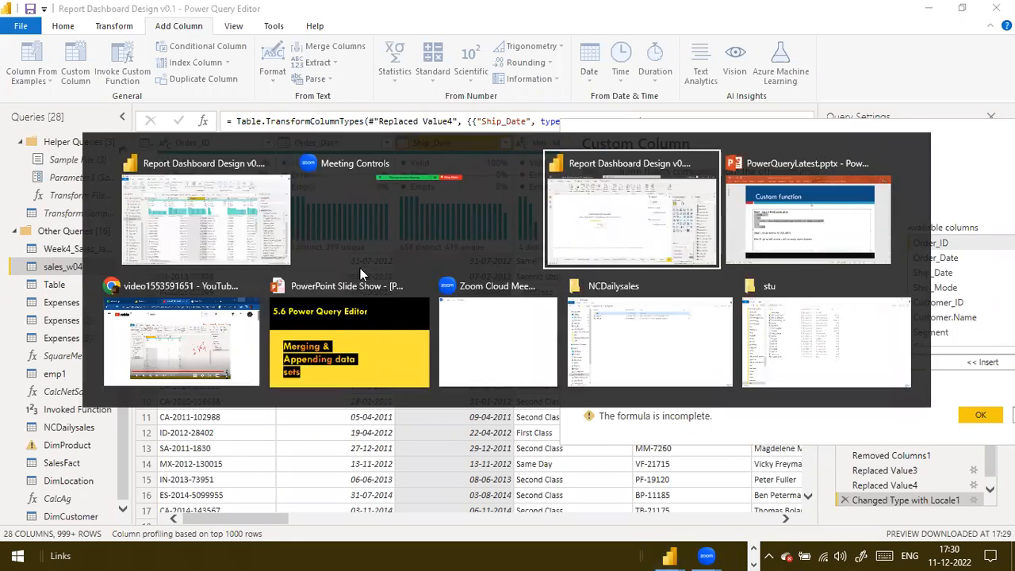
key(alt+Tab)
key(alt+Tab)
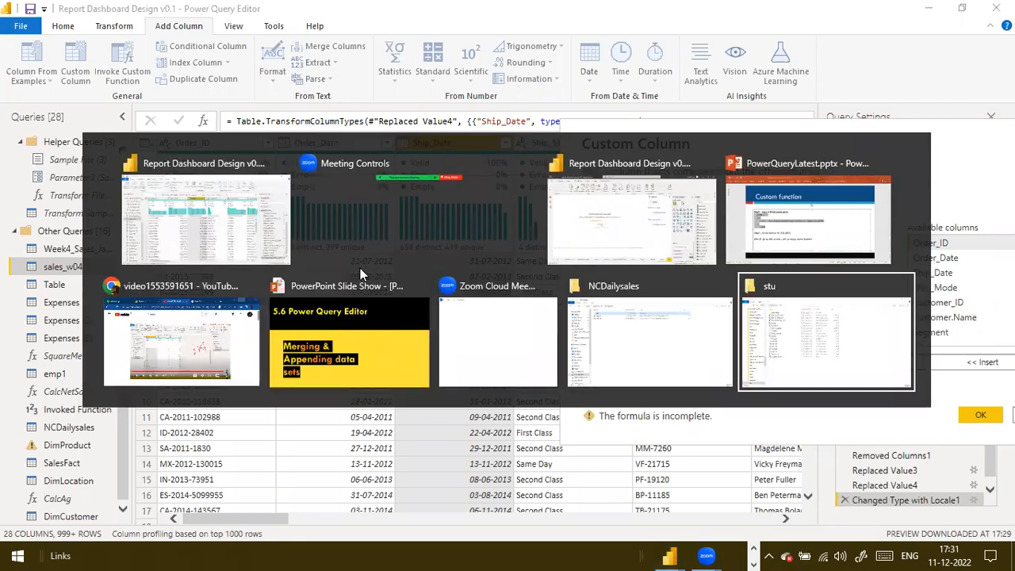
key(Escape)
Step: Open a blank Notepad document and enter the sample dates 01/31/2019 and 05-05-2019 on separate lines
key(super)
text(notepad)
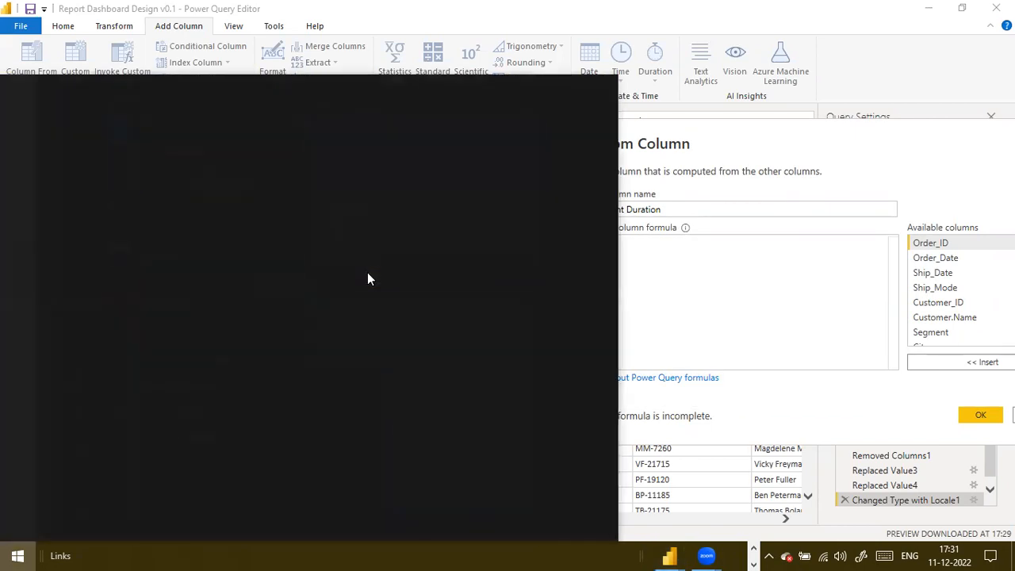
key(Return)
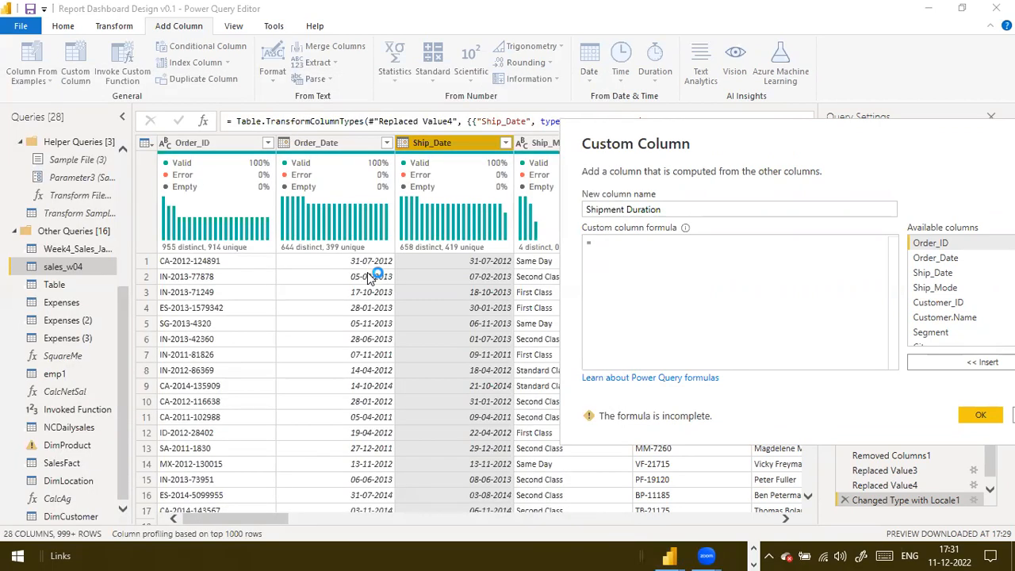
text(01/)
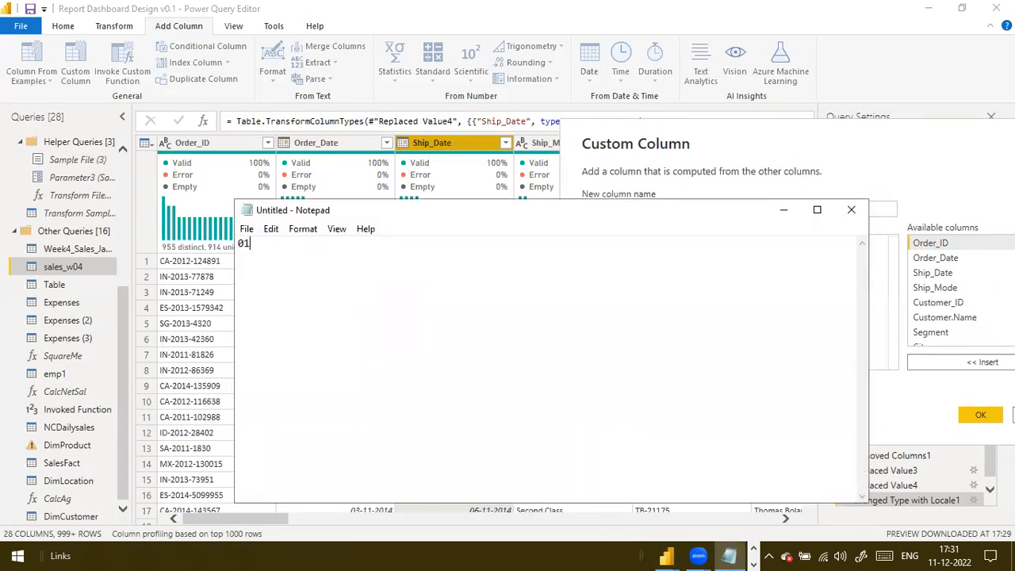
text(05/)
key(BackSpace)
key(BackSpace)
key(BackSpace)
text(31/2019)
key(Return)
text(05-05-2019)
key(Return)
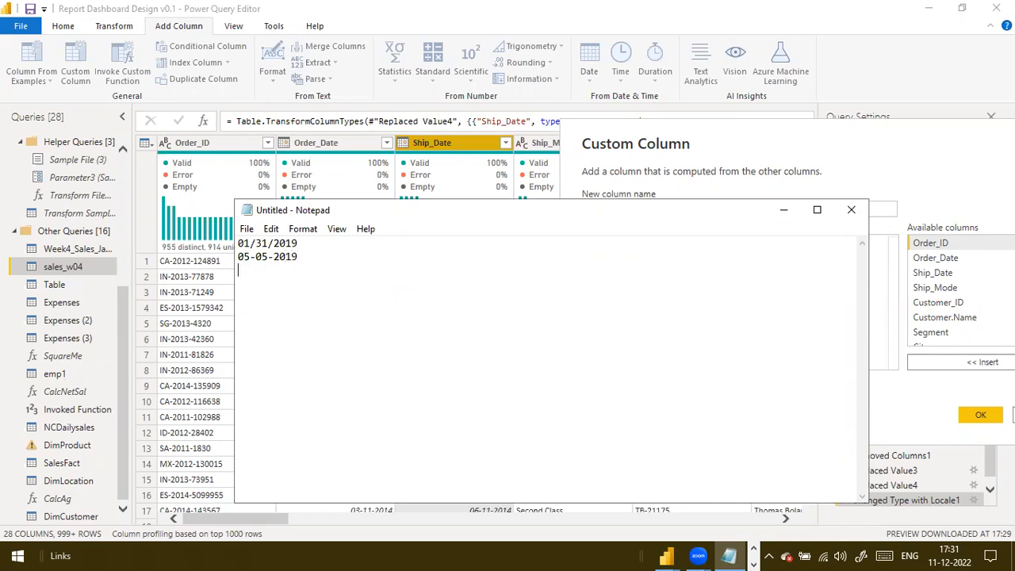
Step: Insert a blank line above the two sample dates and select the 01/31/2019 line
key(Up)
key(Up)
key(Return)
key(ctrl+a)
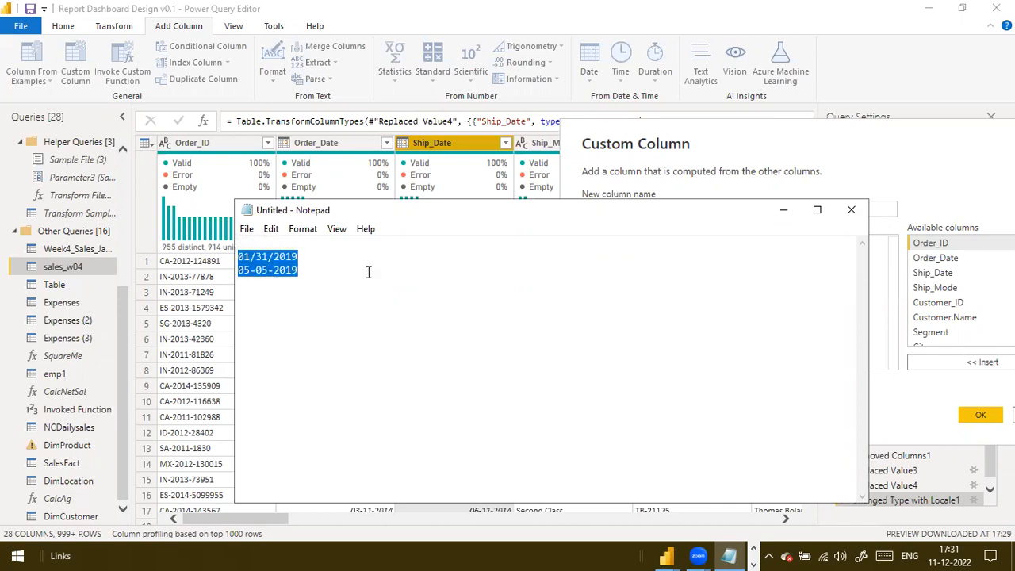
click(369, 272)
key(ctrl+Home)
key(shift+Down)
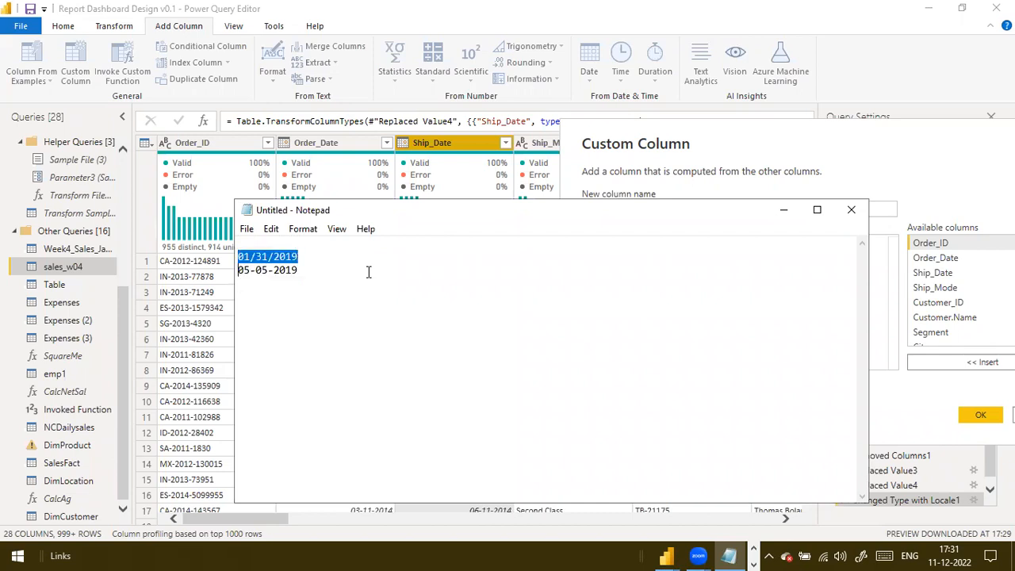
Step: Copy the two sample dates and paste a second pair a few lines below the original
key(Up)
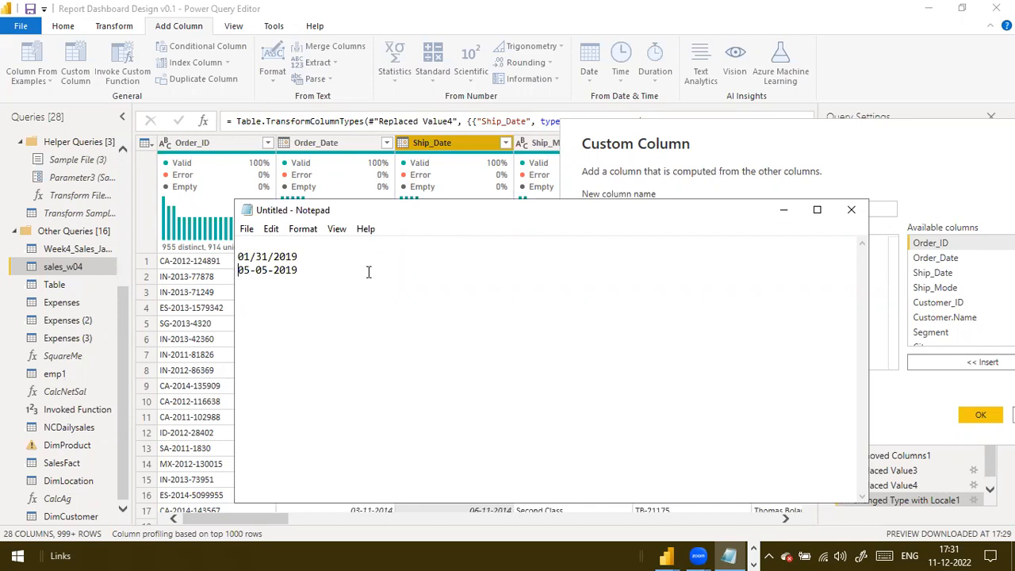
key(shift+Down)
key(Down)
key(Up)
key(Up)
key(ctrl+a)
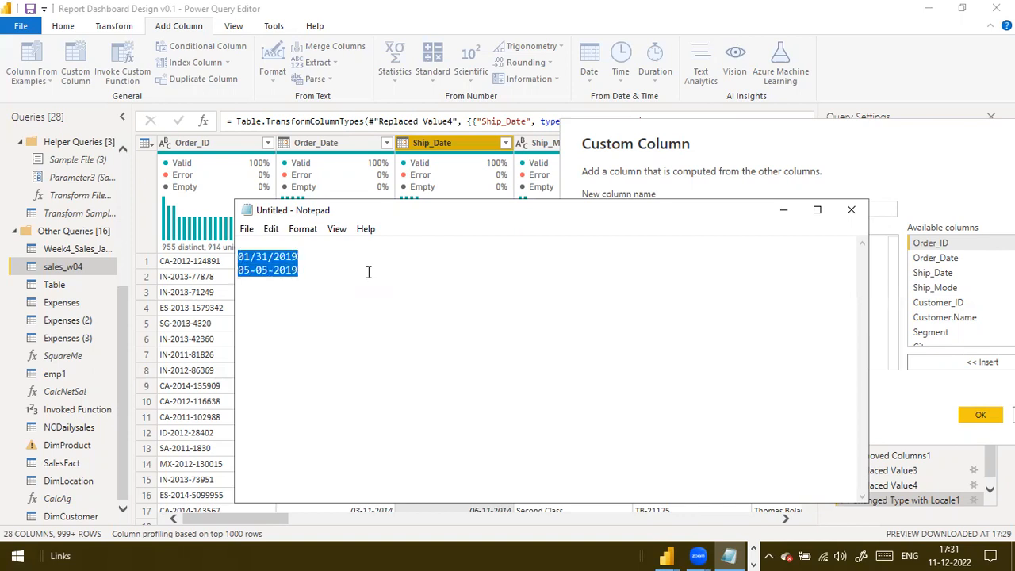
key(ctrl+c)
key(Down)
key(Return)
key(Return)
key(Return)
key(ctrl+v)
Step: Change the first date of the pasted pair to 01-31-2019 by replacing its slashes with hyphens
key(Up)
key(Up)
key(Right)
key(Right)
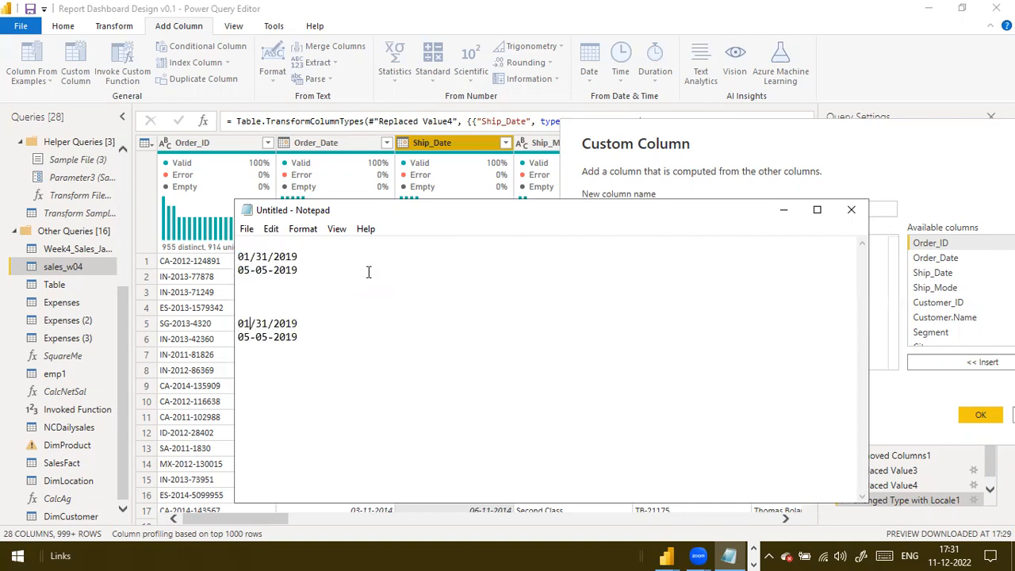
key(Delete)
text(-)
key(Right)
key(Right)
key(Delete)
text(-)
Step: Paste a third copy of the sample dates below the second pair and change its second date to 05/05/2019
key(Down)
key(Down)
key(Down)
key(ctrl+v)
key(Up)
key(Right)
key(Right)
text(/)
key(Right)
key(Right)
key(Delete)
text(/)
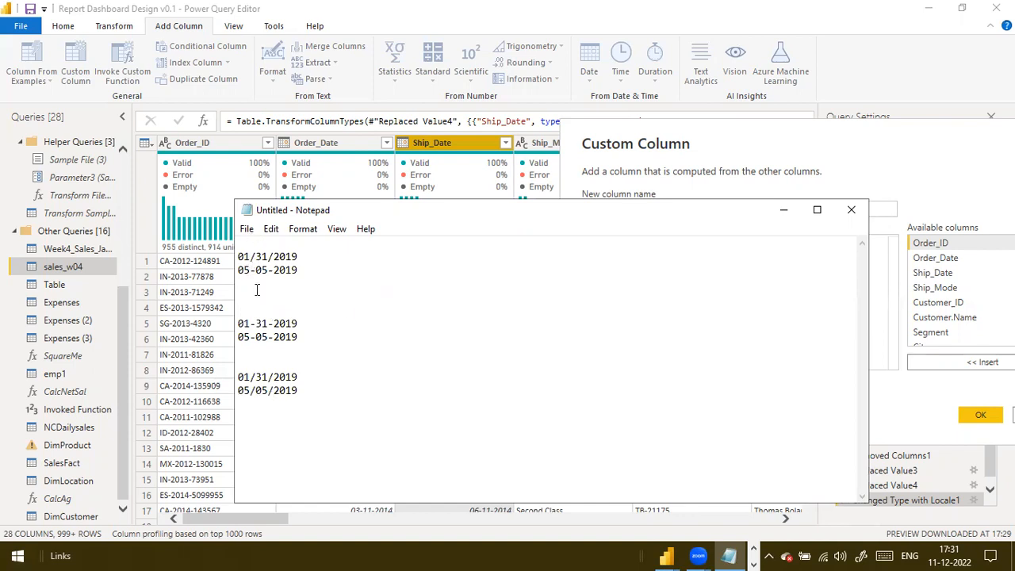
Step: Add the heading "inconsistent formatting issues" on the blank line above the first pair of dates
drag(298, 271, 227, 246)
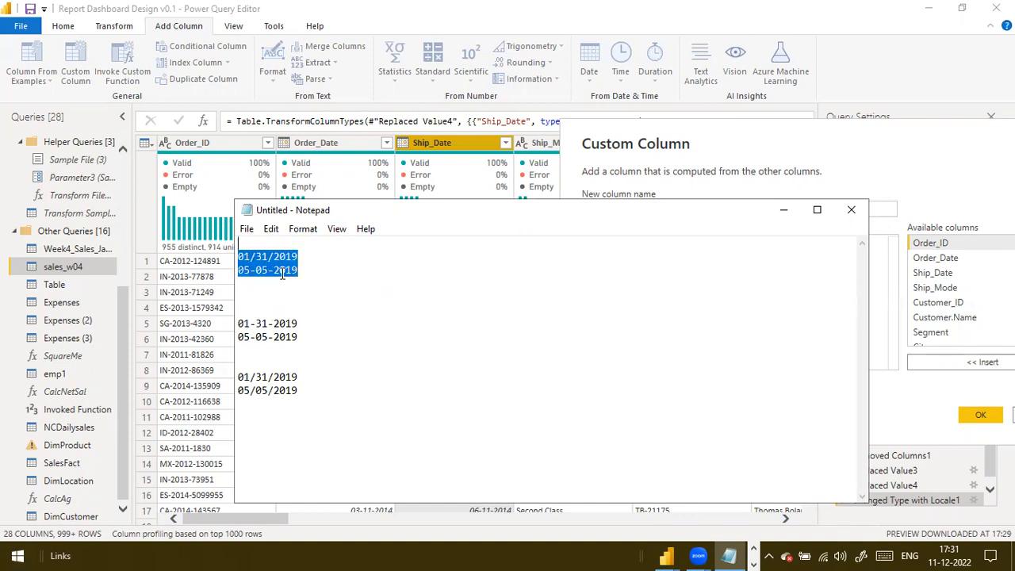
click(335, 246)
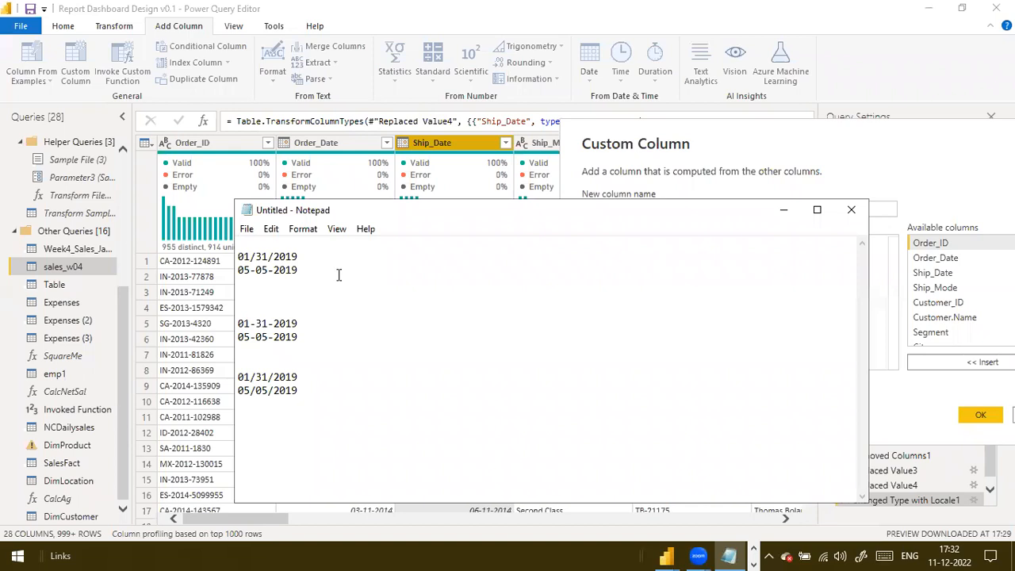
text(inconsistent formatting issues)
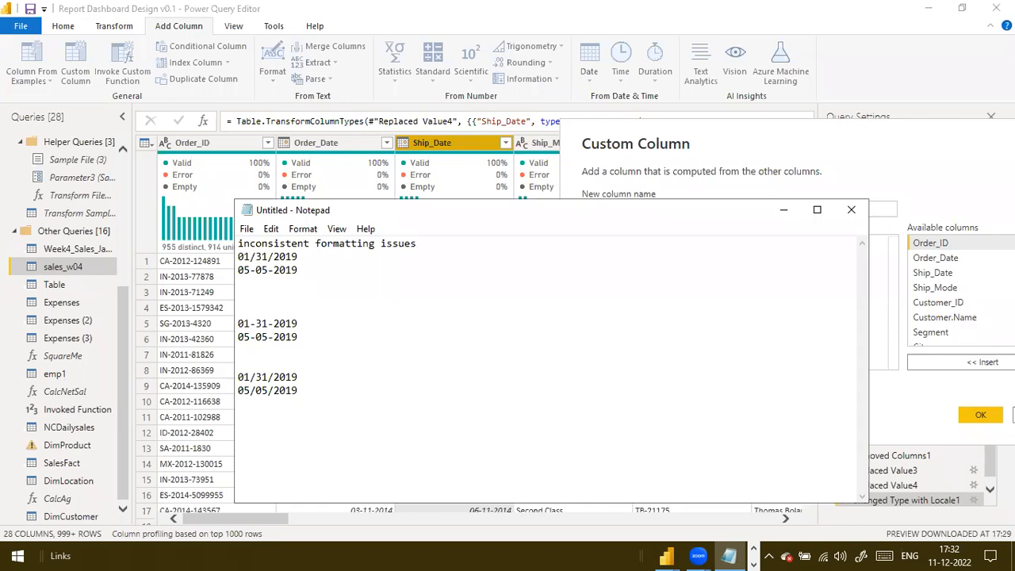
Step: Highlight the hyphenated, slashed and mixed-format date pairs in turn to compare their separators
drag(298, 337, 237, 318)
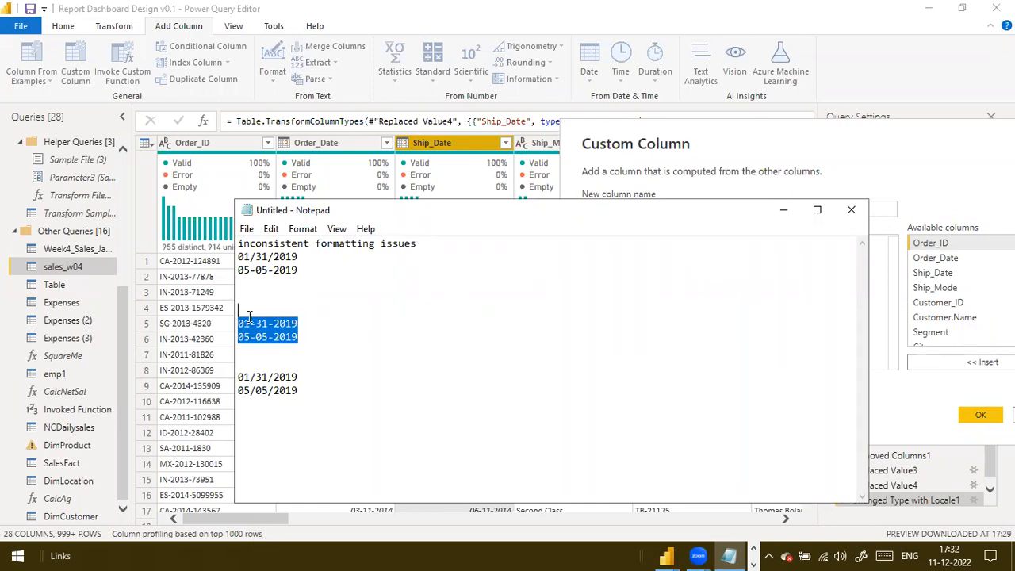
drag(299, 396, 237, 371)
click(249, 322)
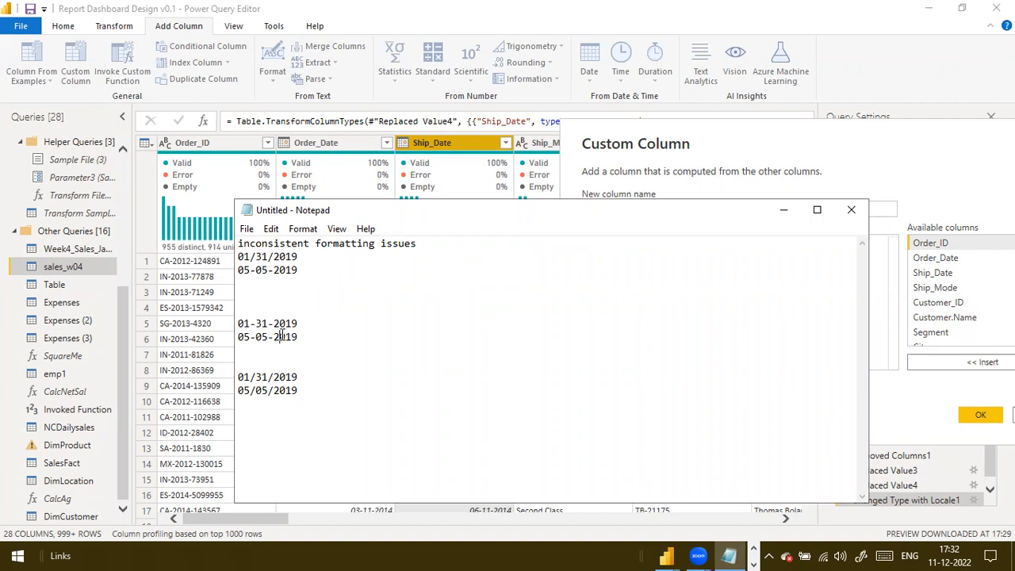
key(Down)
key(Down)
key(Down)
key(Down)
drag(300, 270, 235, 254)
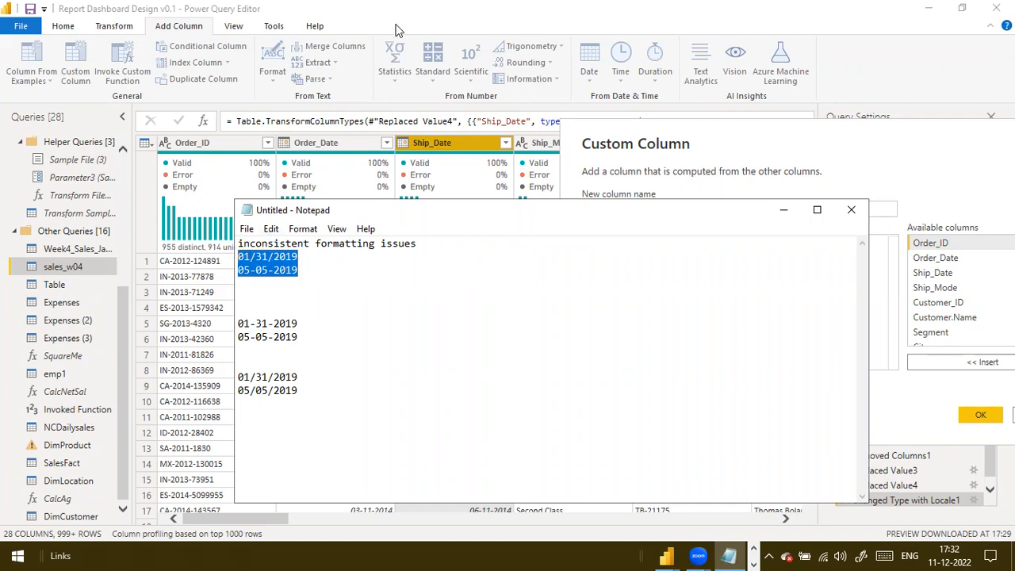
Step: Switch back to Power Query Editor and reposition the Custom Column dialog so it is fully visible
key(alt+Tab)
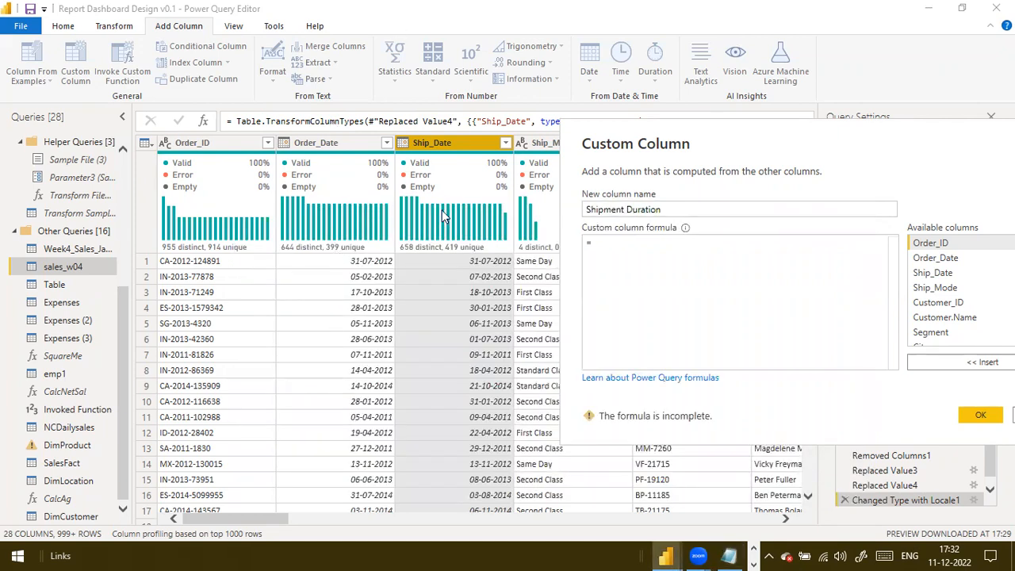
click(600, 238)
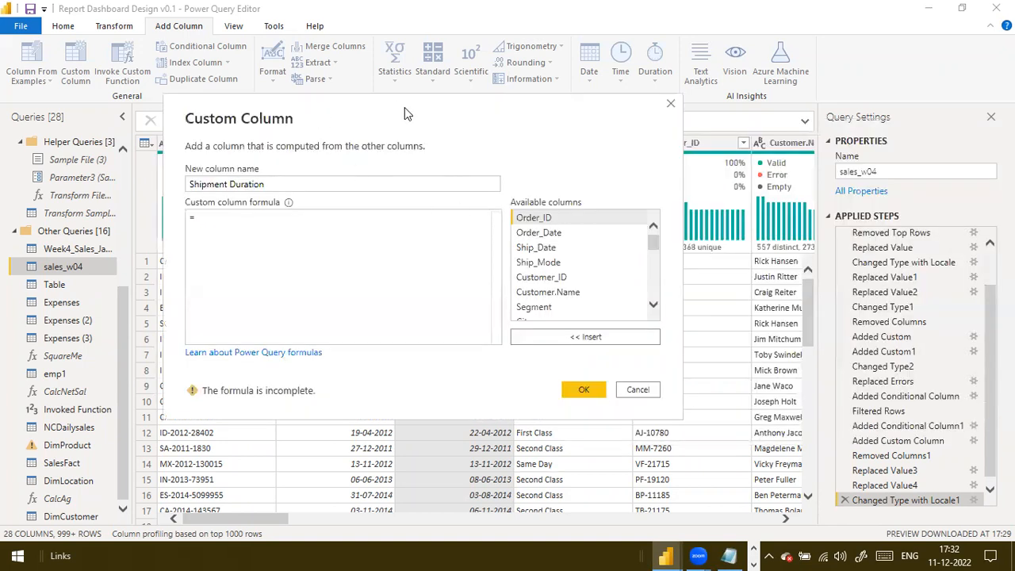
drag(397, 110, 757, 209)
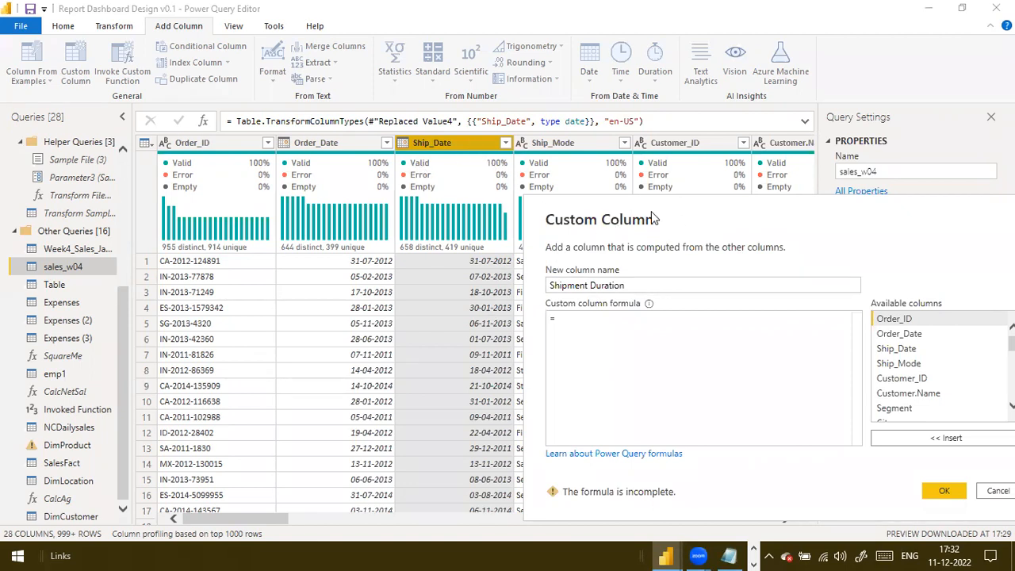
drag(651, 211, 420, 222)
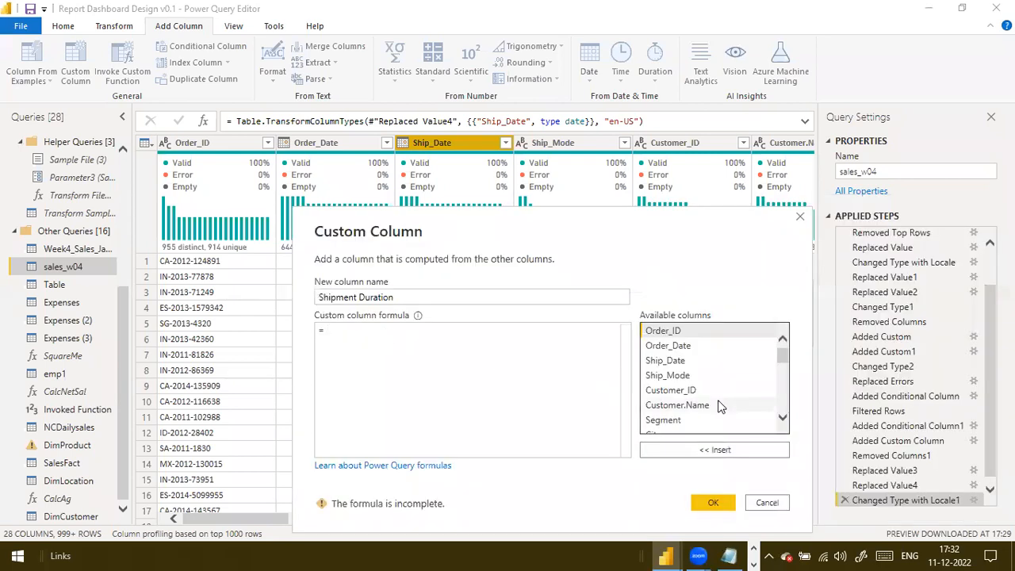
Step: Set the Shipment Duration formula to [Ship_Date]-[Order_Date] using the available columns, and create the custom column
scroll(719, 406, down, 4)
scroll(691, 414, down, 4)
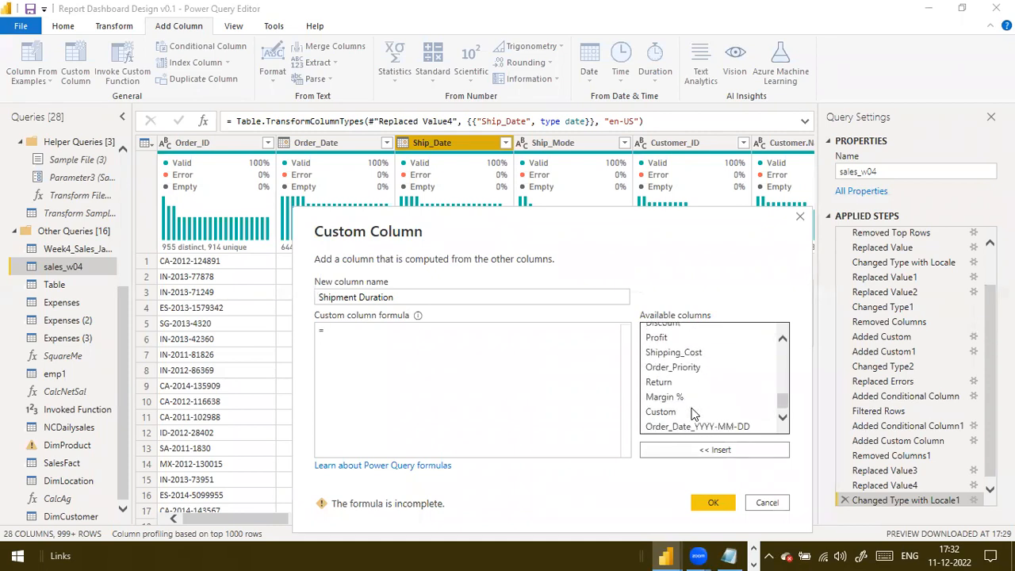
scroll(692, 414, up, 4)
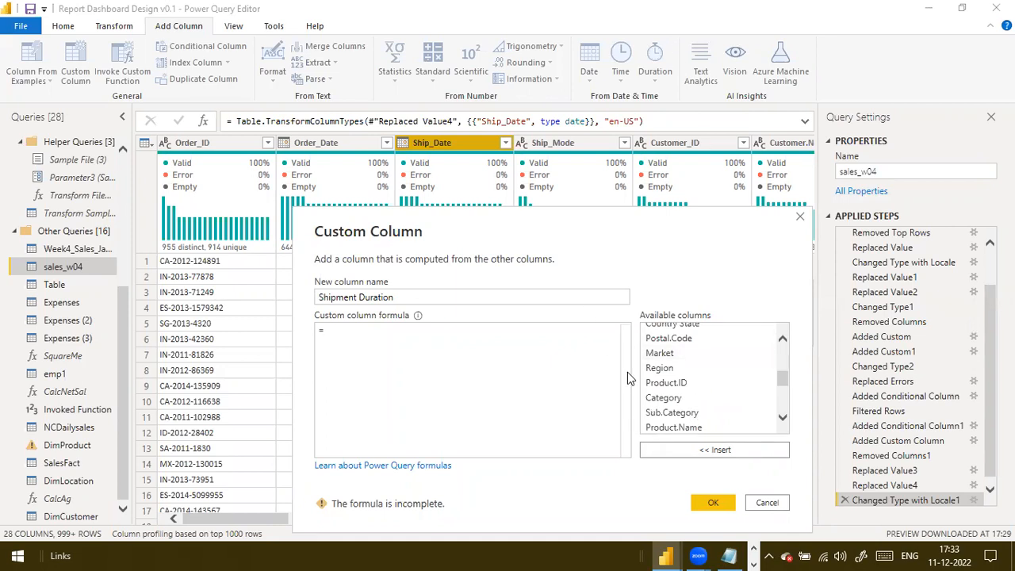
scroll(689, 403, up, 4)
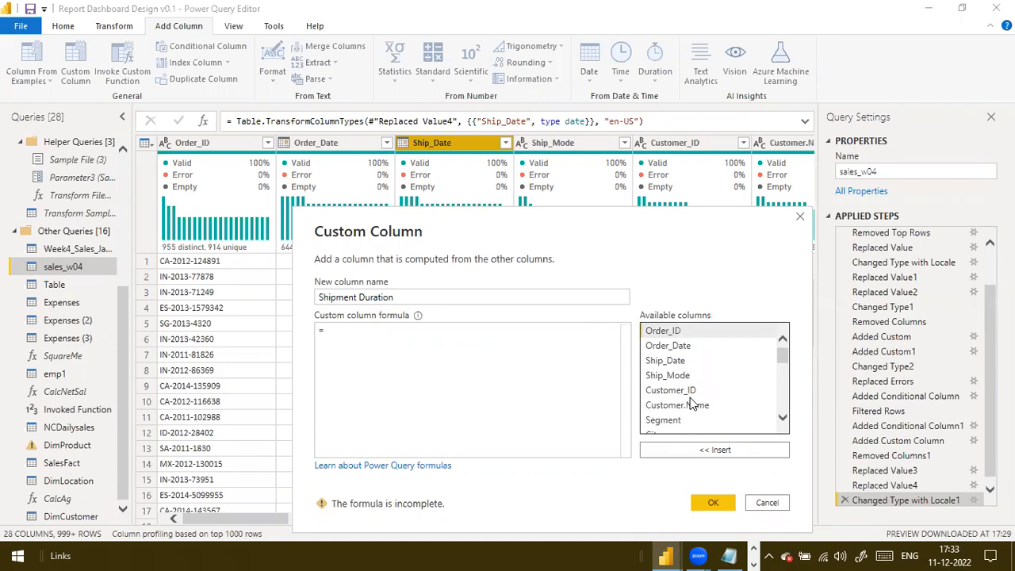
click(713, 360)
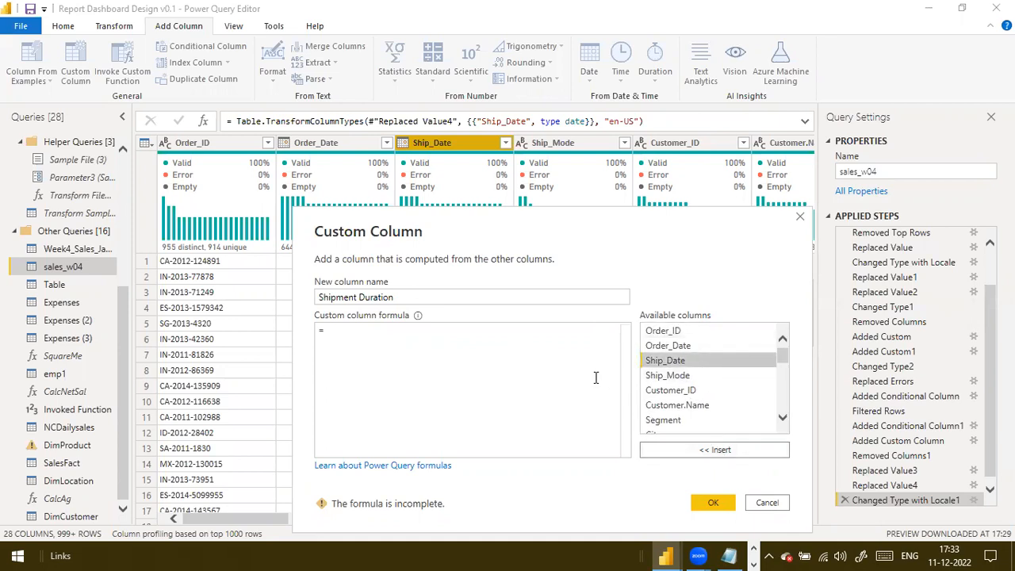
double_click(694, 360)
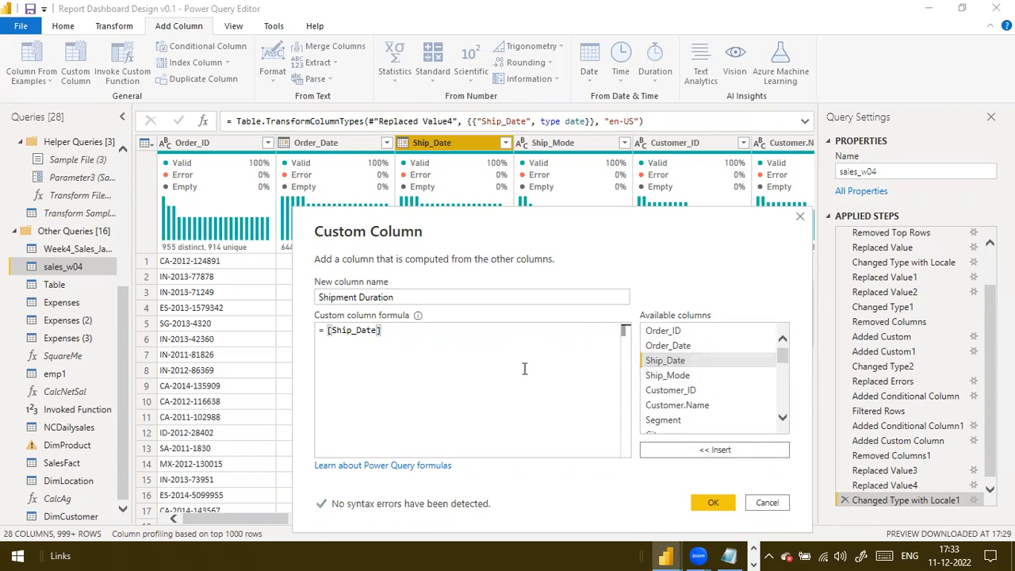
text(-)
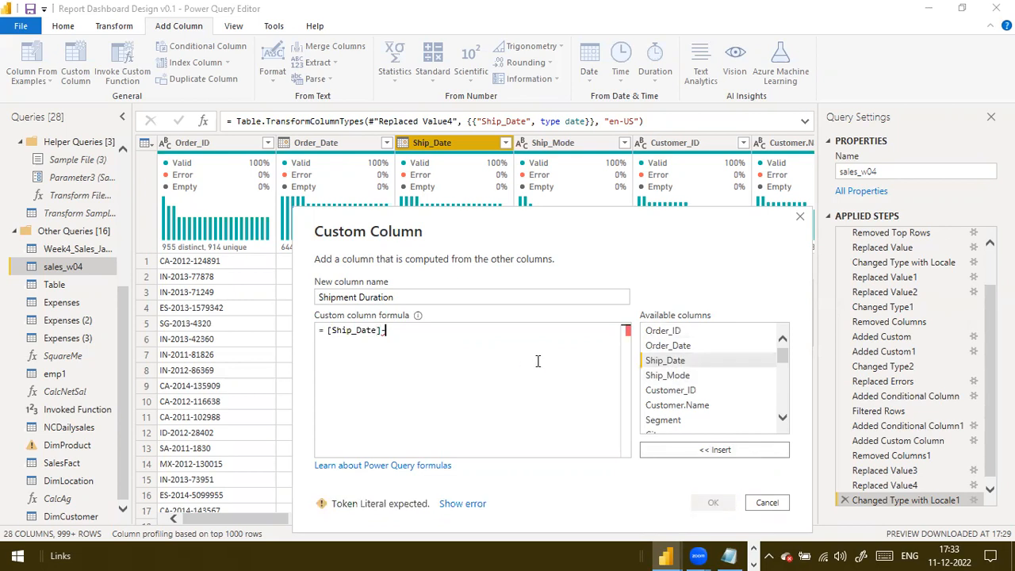
double_click(692, 351)
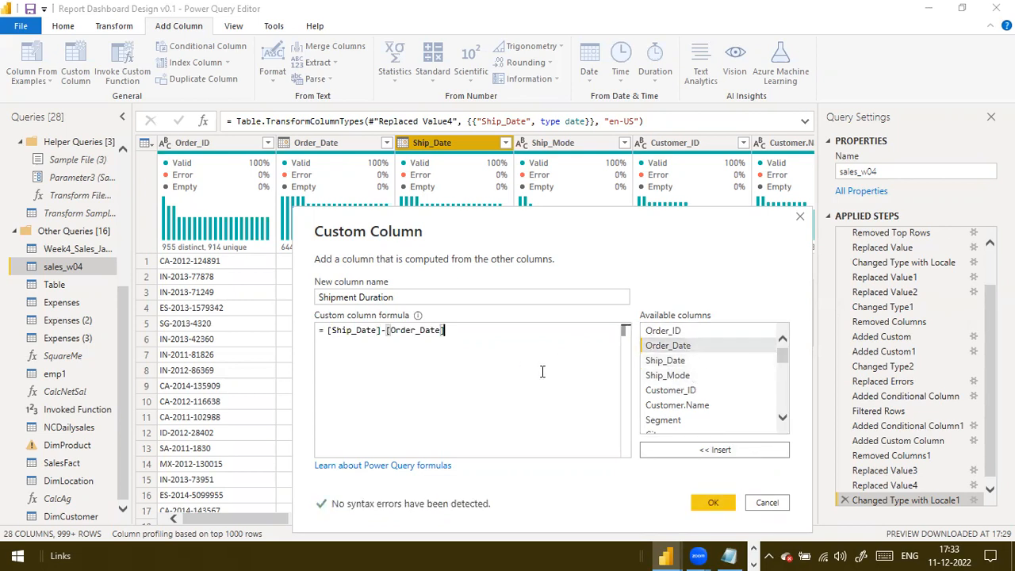
click(724, 505)
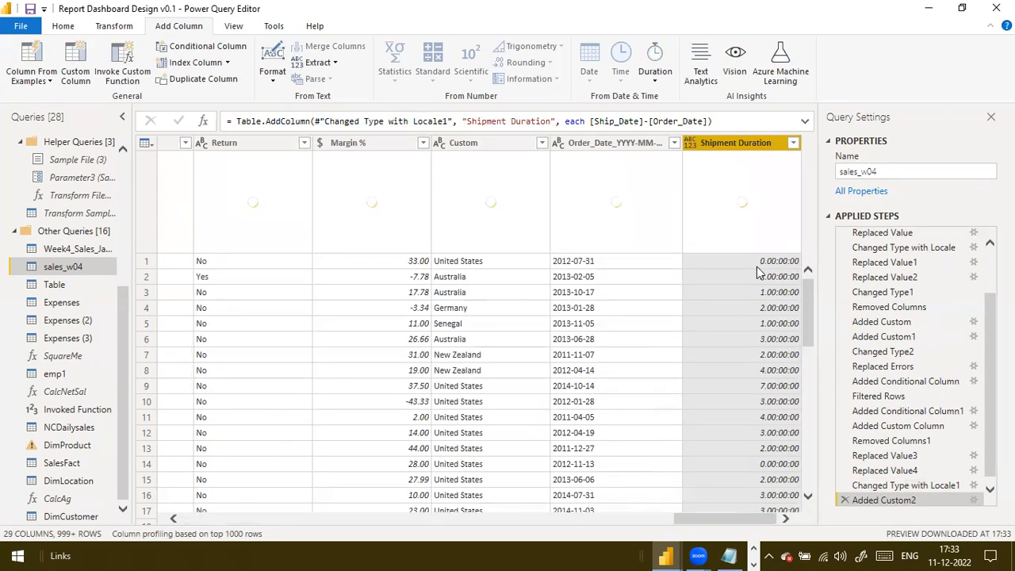
Step: Change the Shipment Duration column's data type to Fixed decimal number and check its values
click(789, 264)
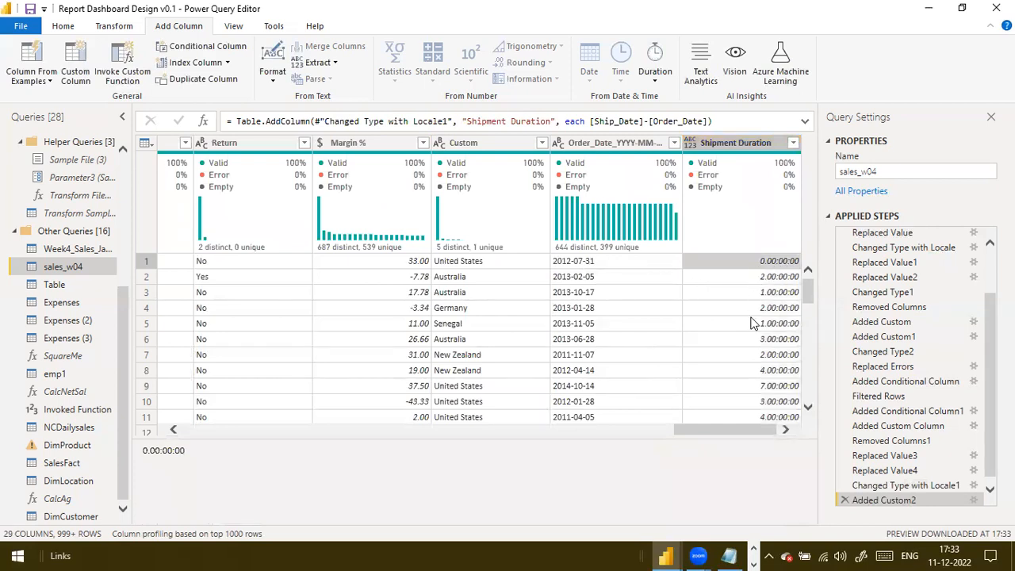
click(689, 143)
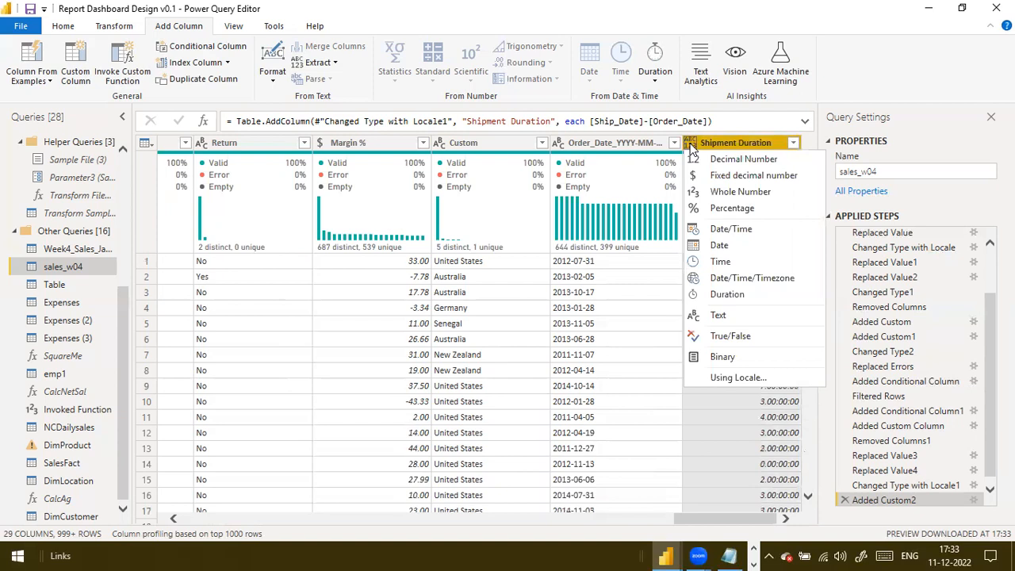
click(723, 174)
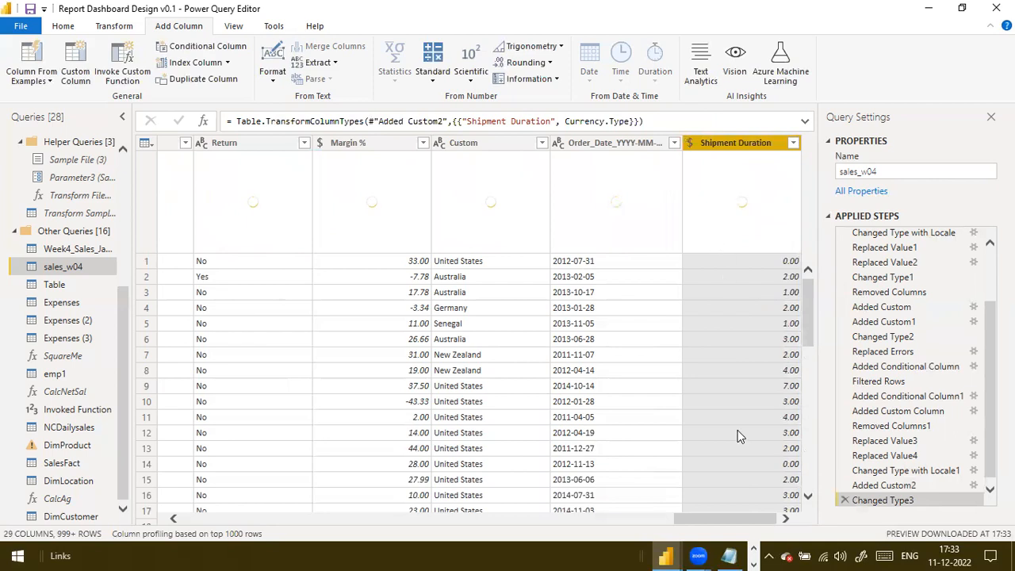
scroll(785, 401, down, 1)
scroll(785, 401, down, 8)
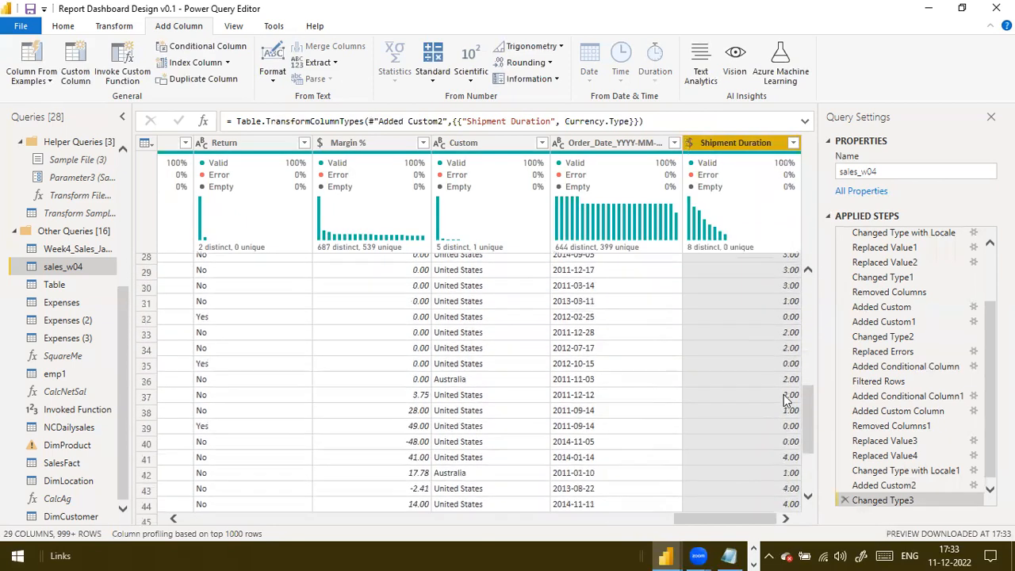
scroll(785, 401, up, 8)
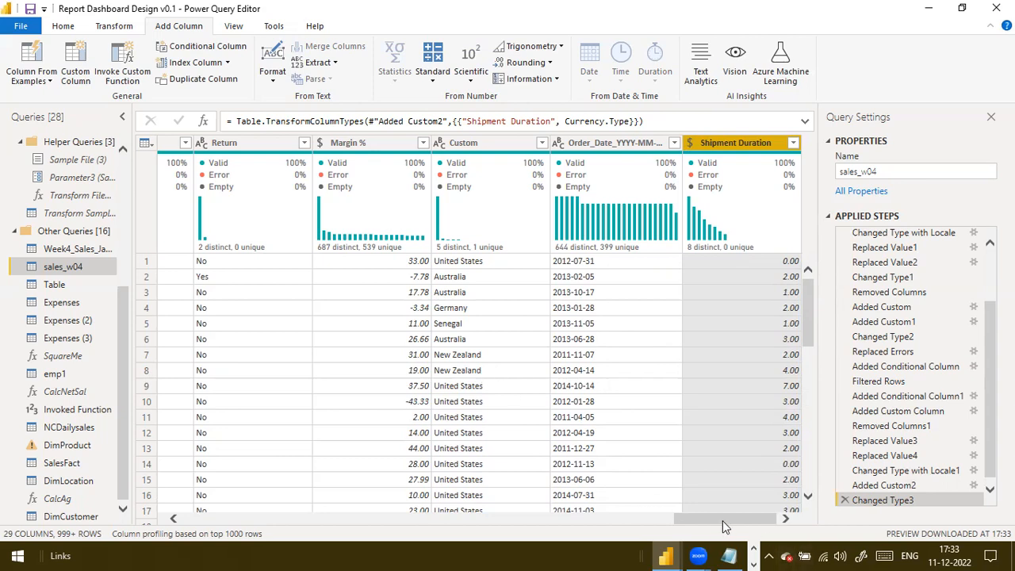
click(785, 372)
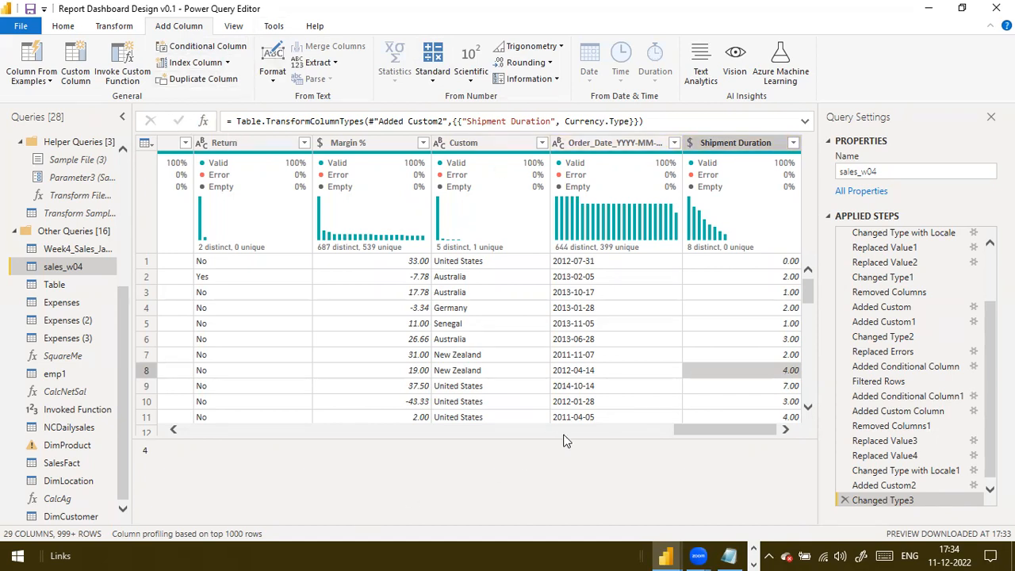
Step: Add a Year column extracted from the Order_Date column
drag(683, 428, 180, 428)
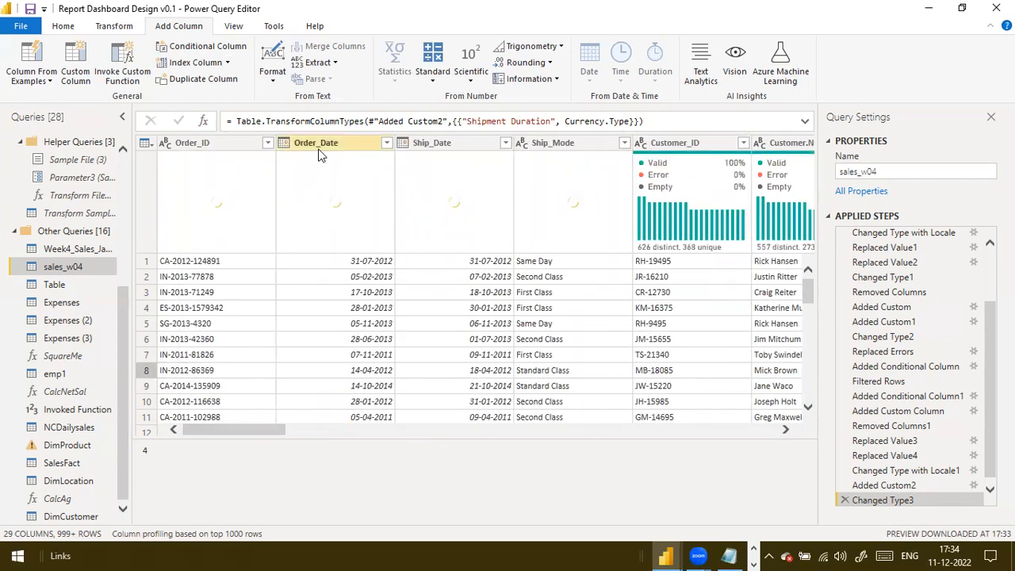
click(318, 150)
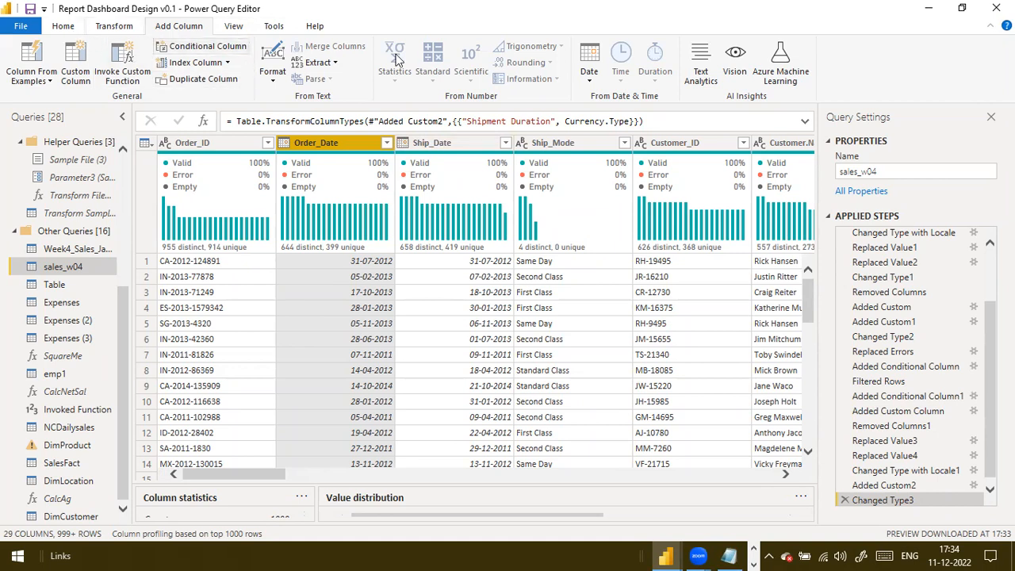
click(591, 79)
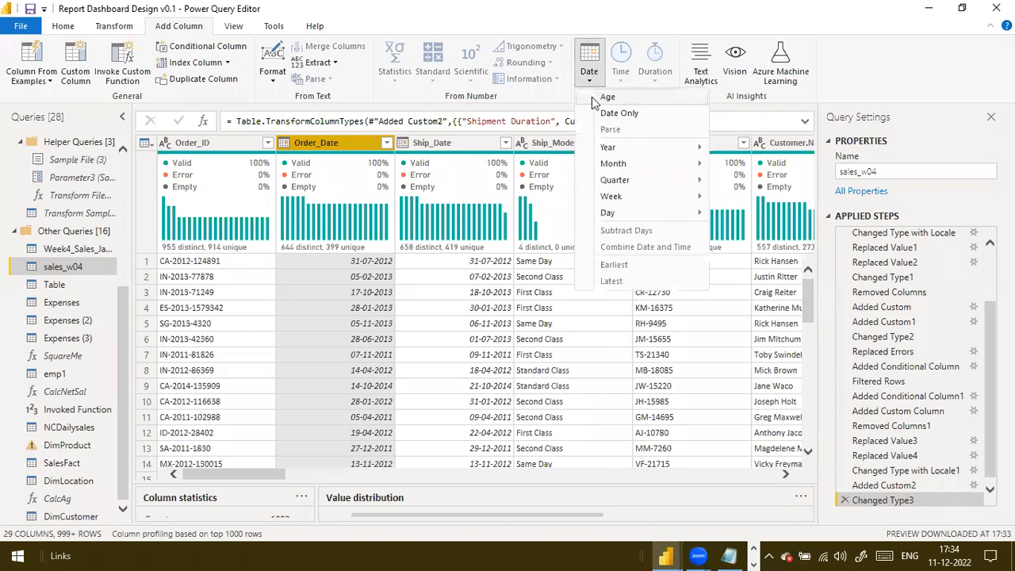
mouse_move(624, 150)
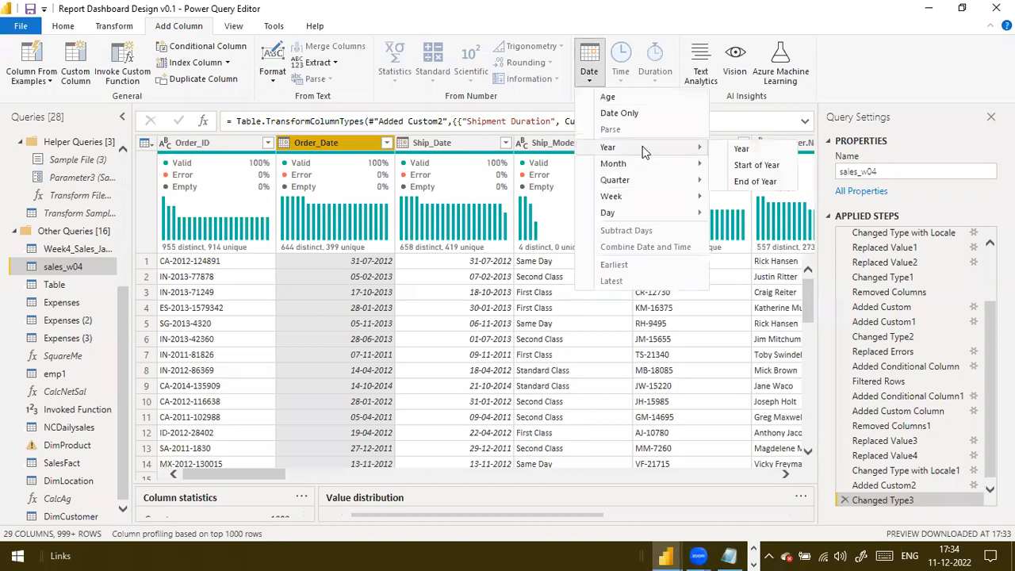
click(739, 151)
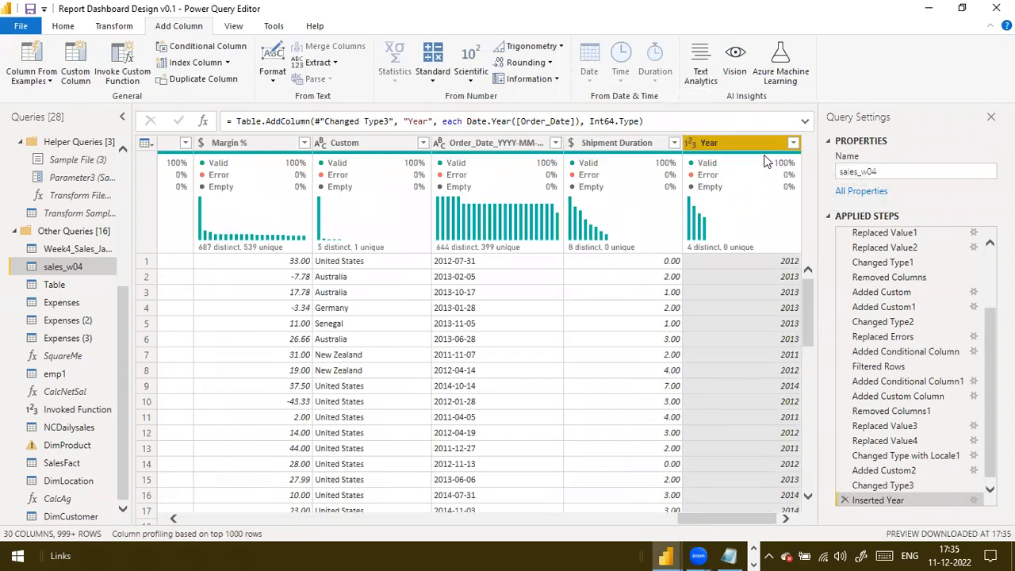
Step: Add a Month number column extracted from the Order_Date column
mouse_move(765, 161)
click(546, 520)
drag(601, 525, 203, 519)
click(309, 143)
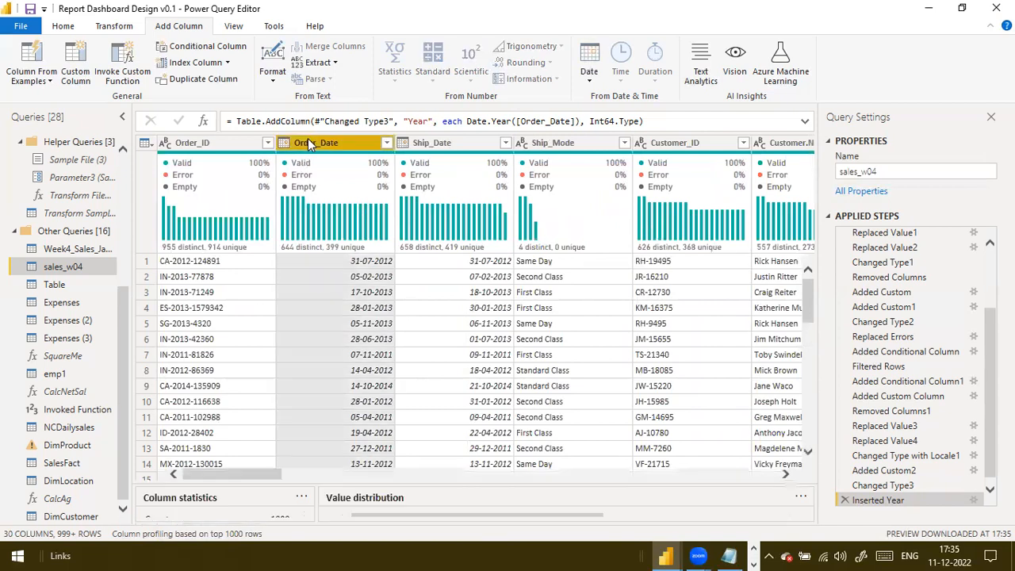
click(591, 78)
mouse_move(632, 163)
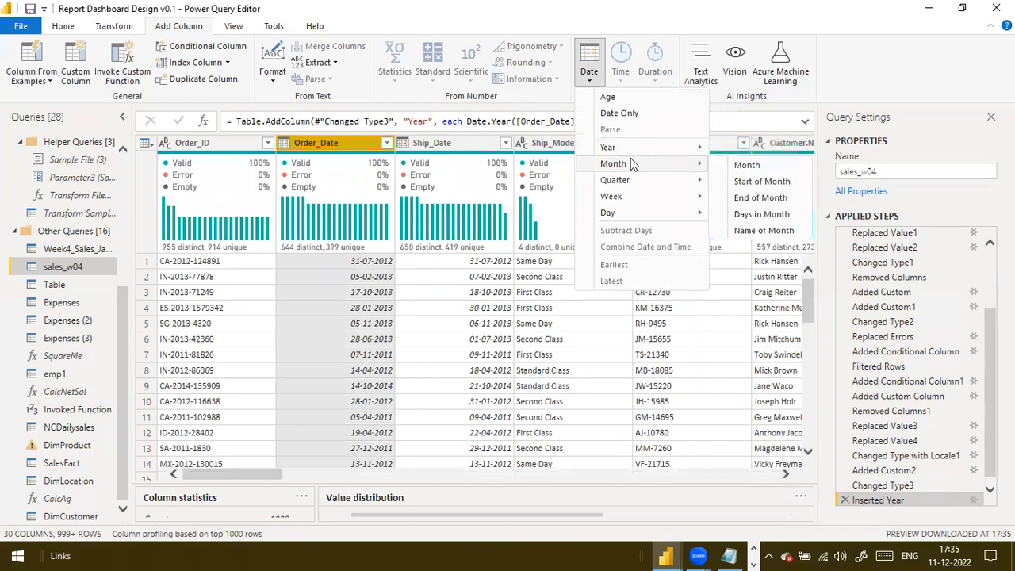
click(746, 167)
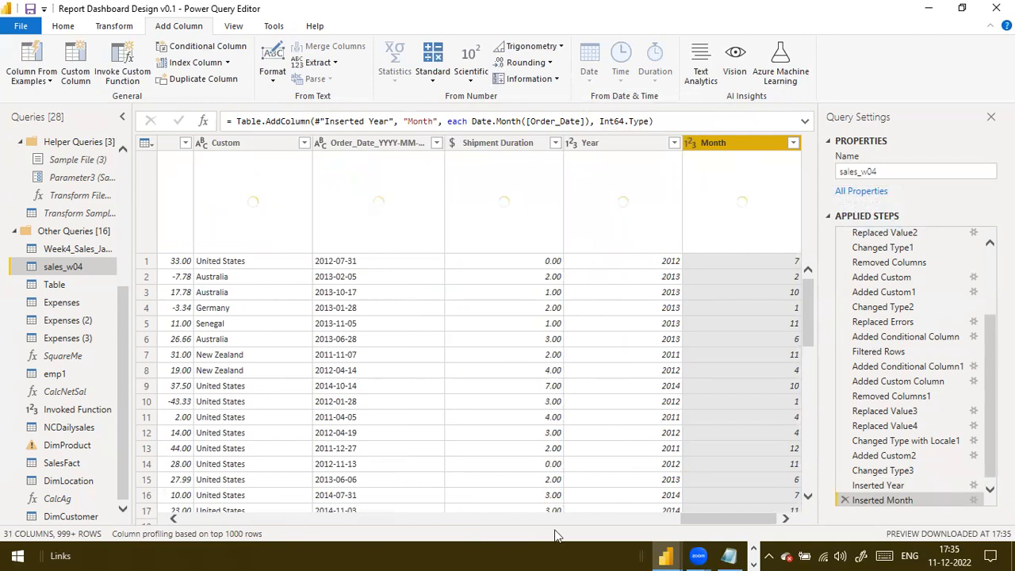
Step: Add a column with the name of the day extracted from the Order_Date column
drag(701, 520, 190, 490)
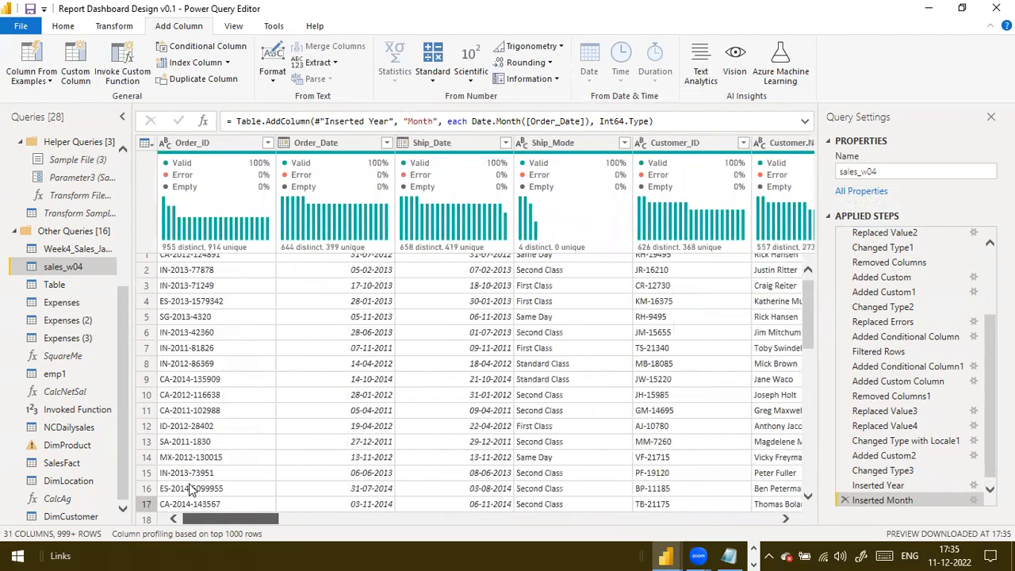
click(339, 146)
click(588, 79)
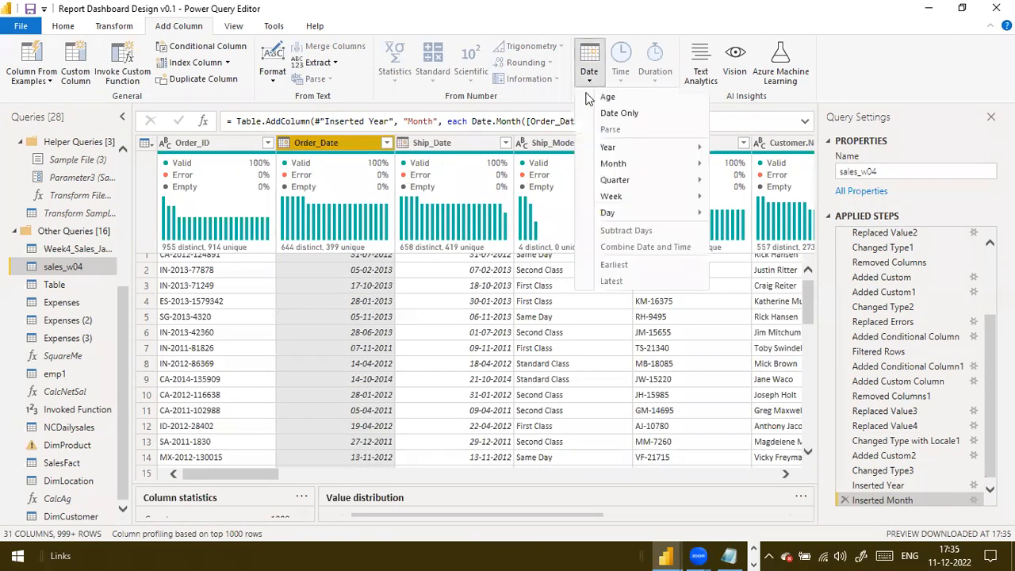
mouse_move(686, 214)
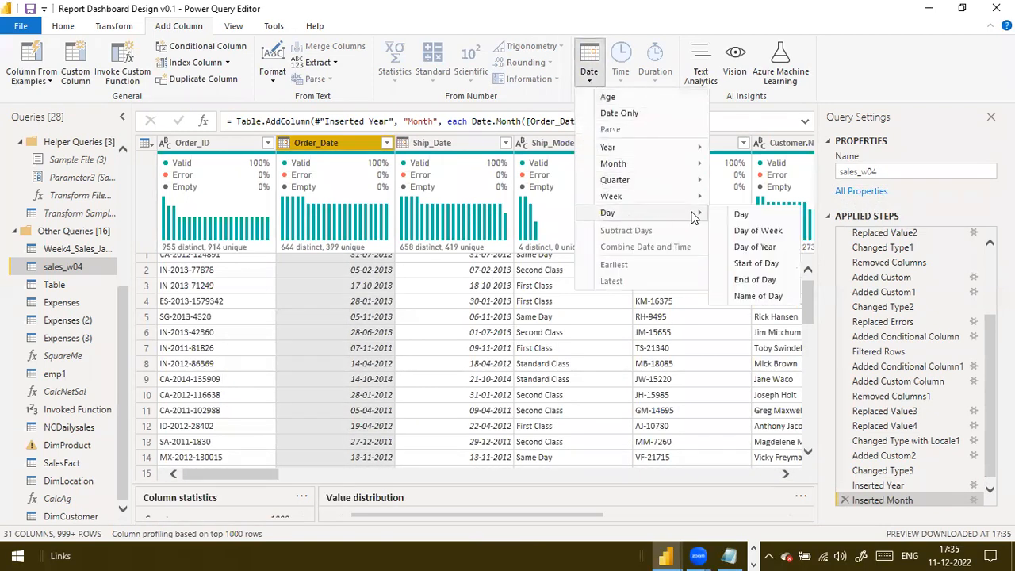
click(758, 296)
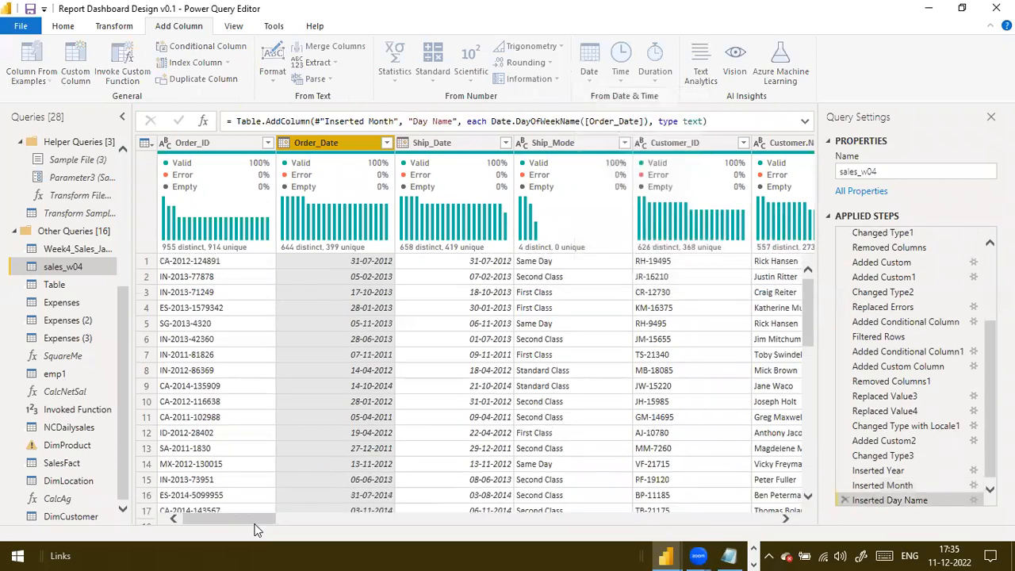
Step: Review the Shipment Duration, Year, Month and Day Name columns alongside the original columns of sales_w04
drag(255, 520, 753, 520)
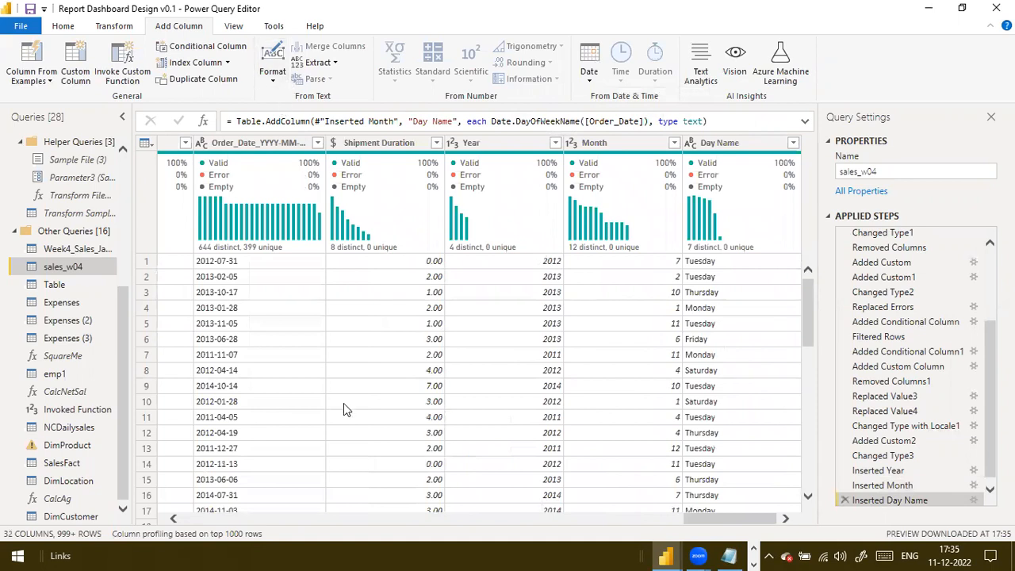
drag(710, 520, 260, 498)
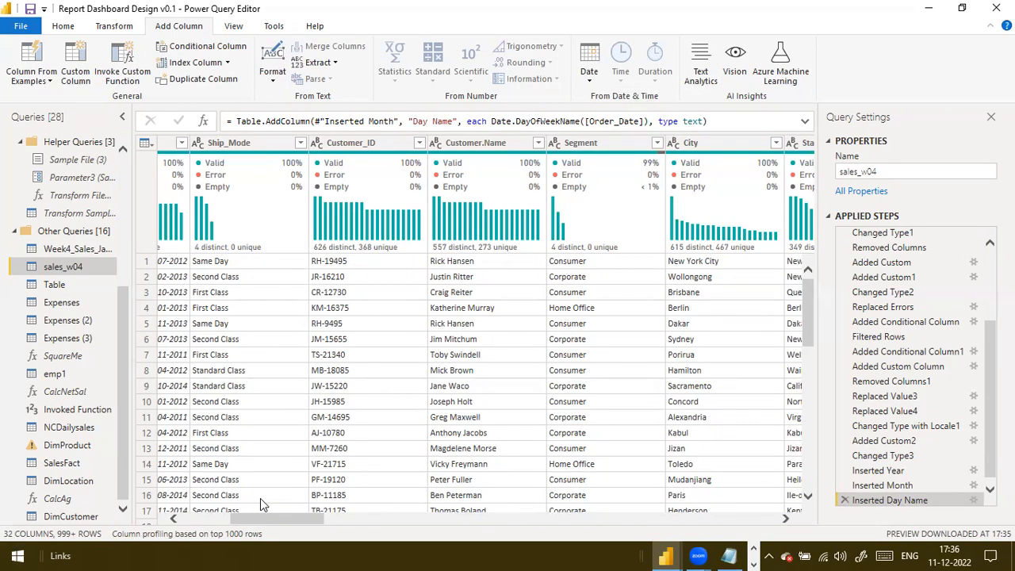
drag(274, 520, 447, 501)
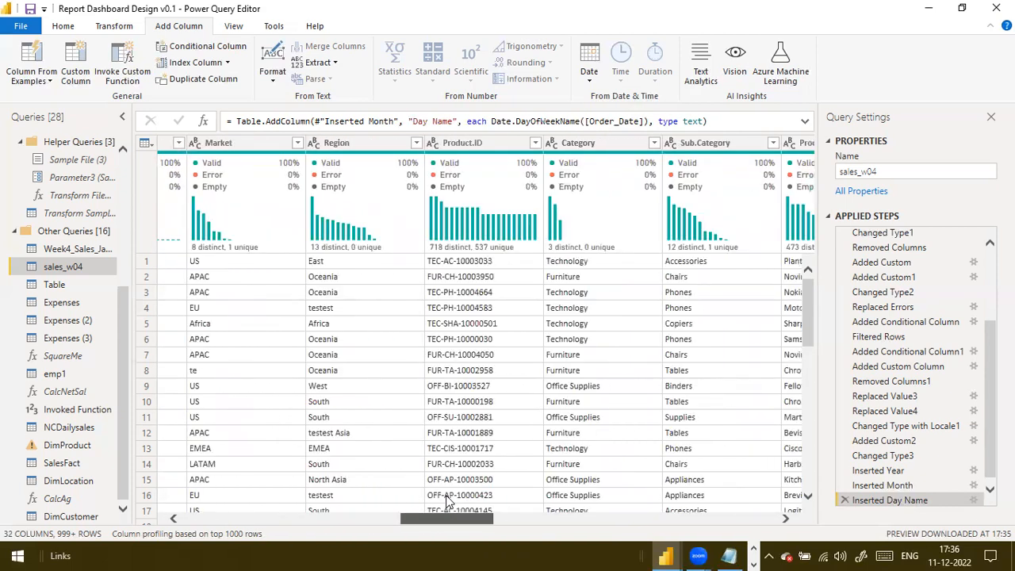
drag(446, 502, 176, 466)
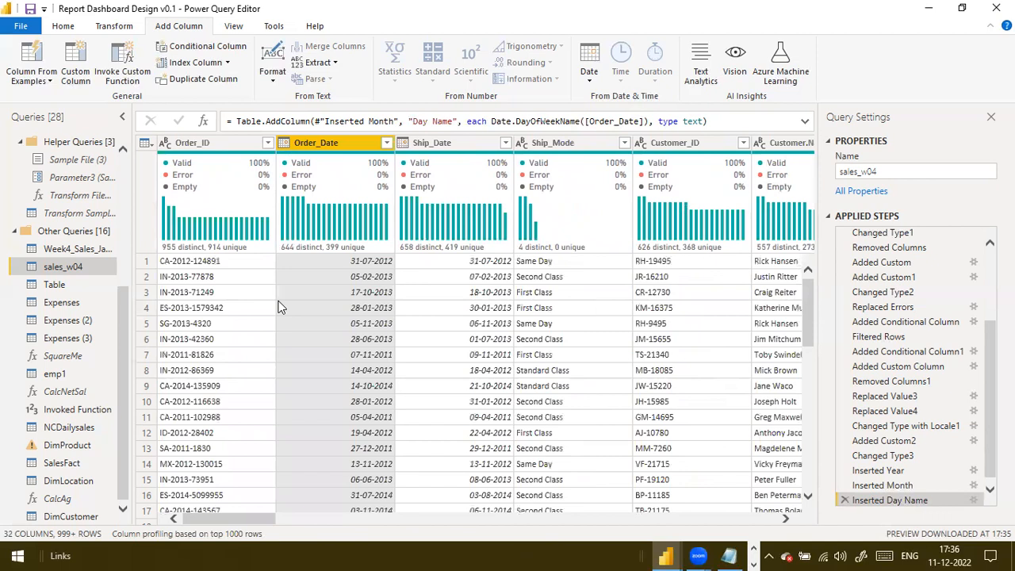
click(492, 520)
drag(492, 522, 792, 504)
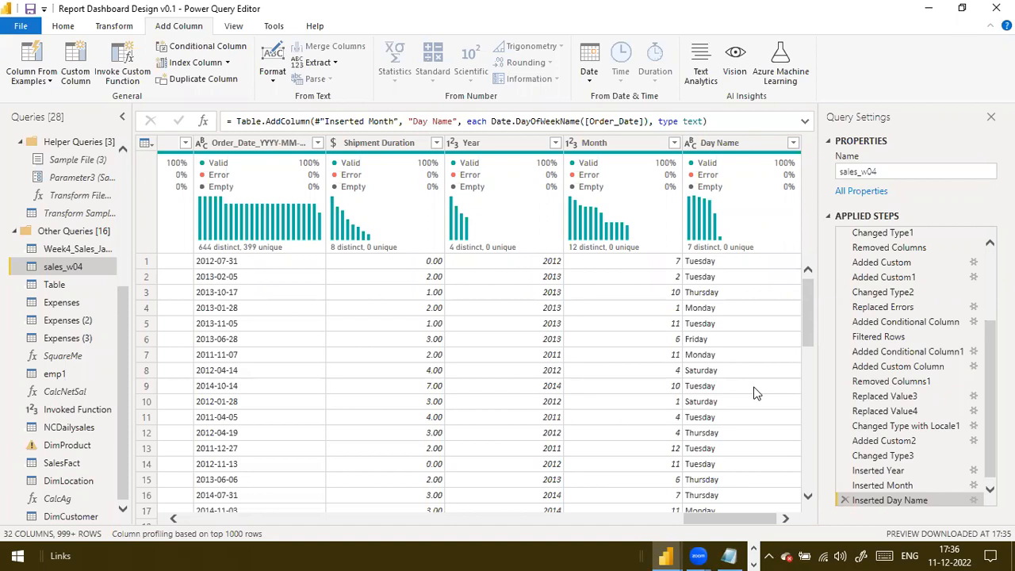
mouse_move(743, 161)
drag(724, 522, 198, 532)
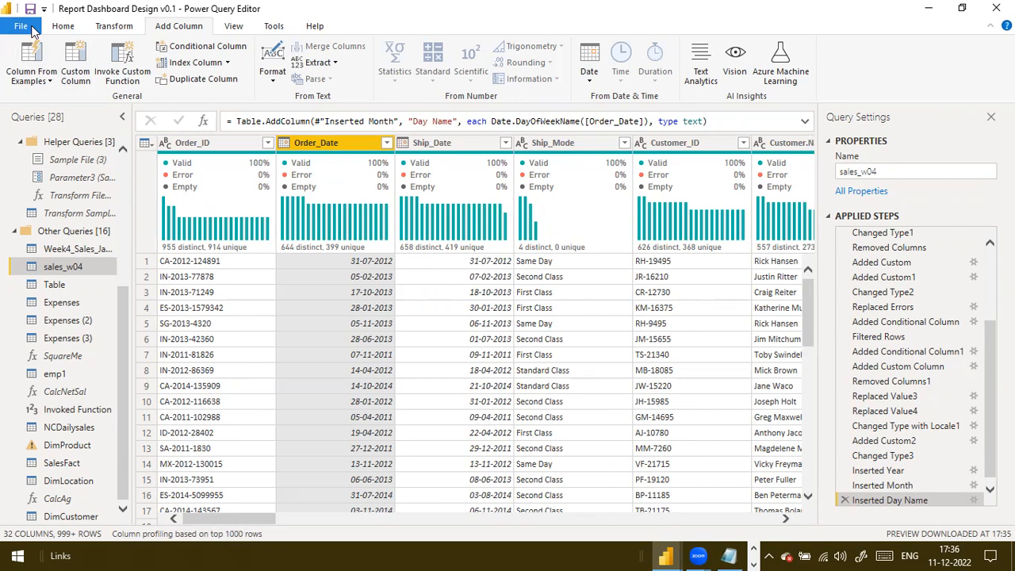
Step: Close Power Query Editor, applying the query changes to the report, and minimize the Notepad window
click(31, 29)
key(Escape)
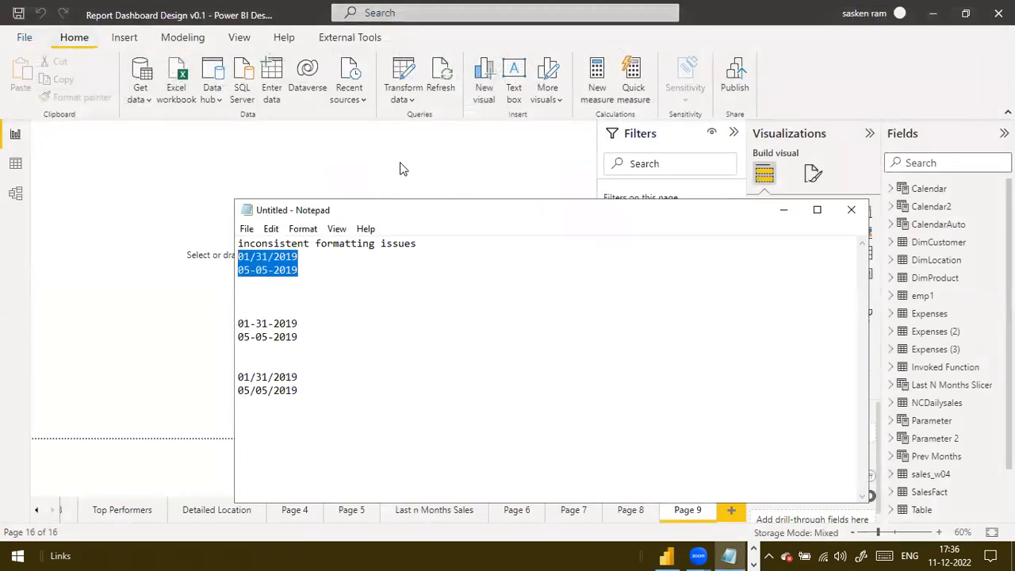
click(783, 210)
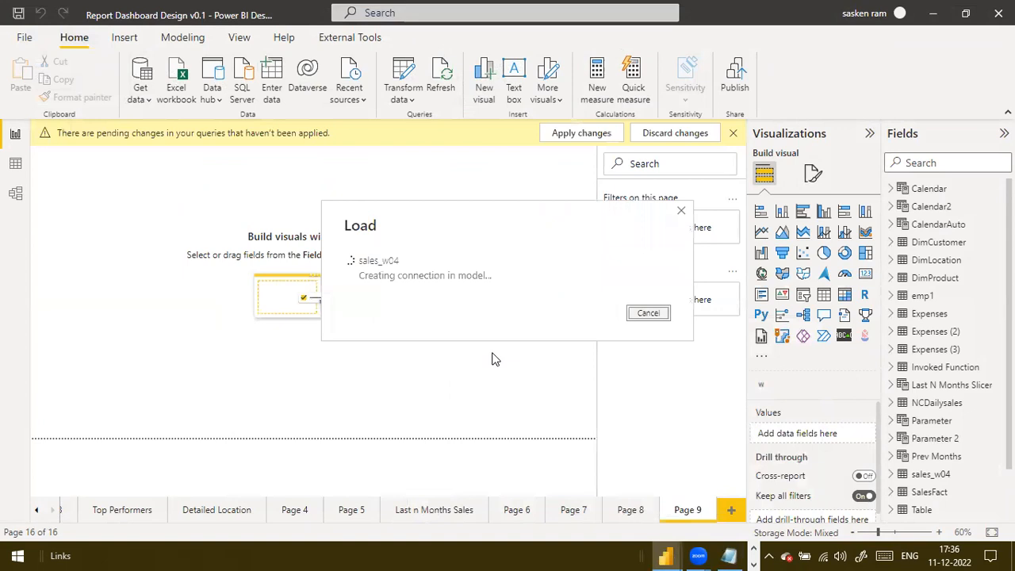
Step: Switch to the PowerPoint slide show and advance to the 5.8 Power Query Editor slide on performing data transformation
key(alt+Tab)
key(alt+Tab)
key(alt+Tab)
key(alt+Tab)
key(alt+Tab)
key(alt+Tab)
key(alt+Tab)
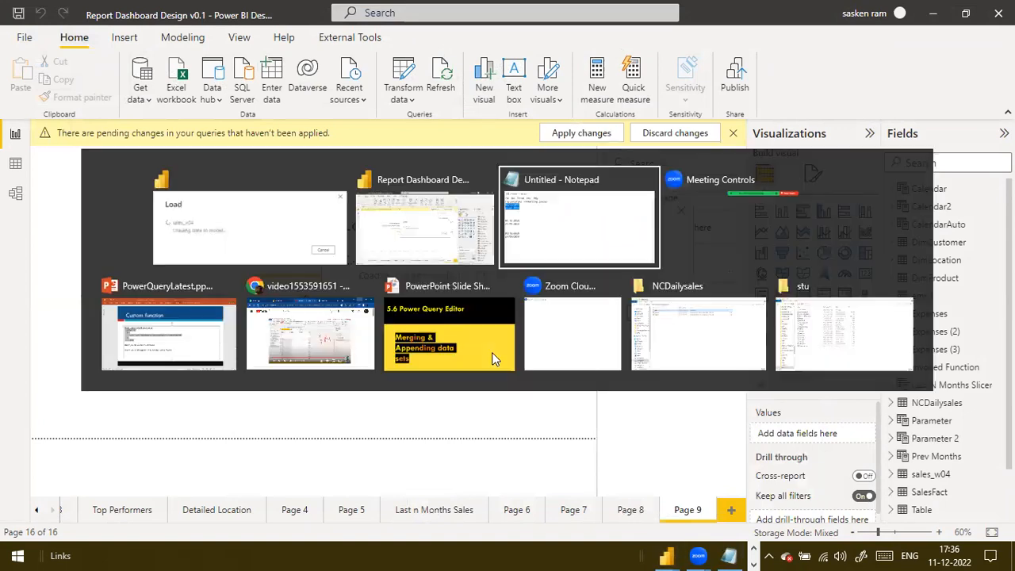
scroll(511, 282, down, 2)
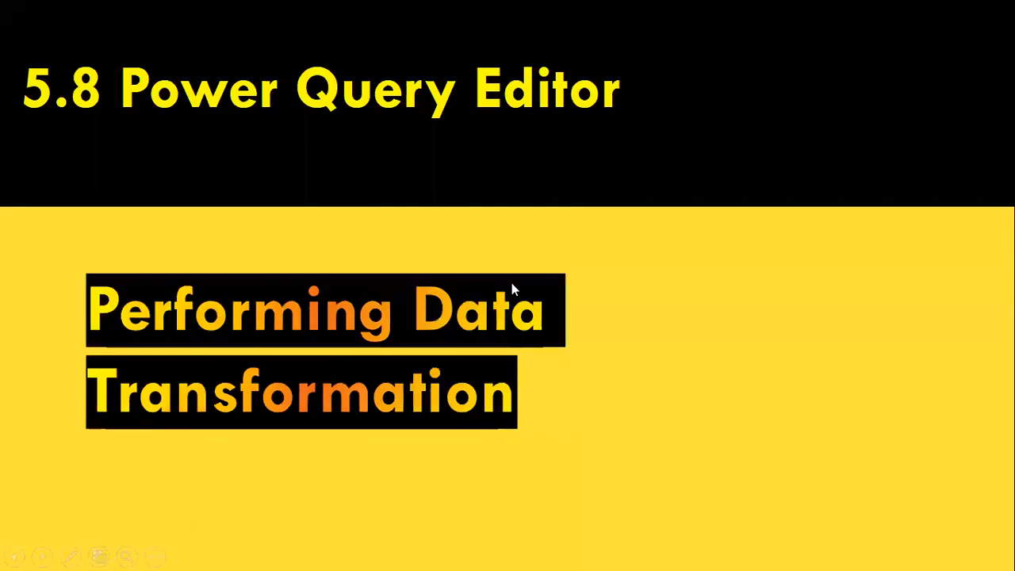